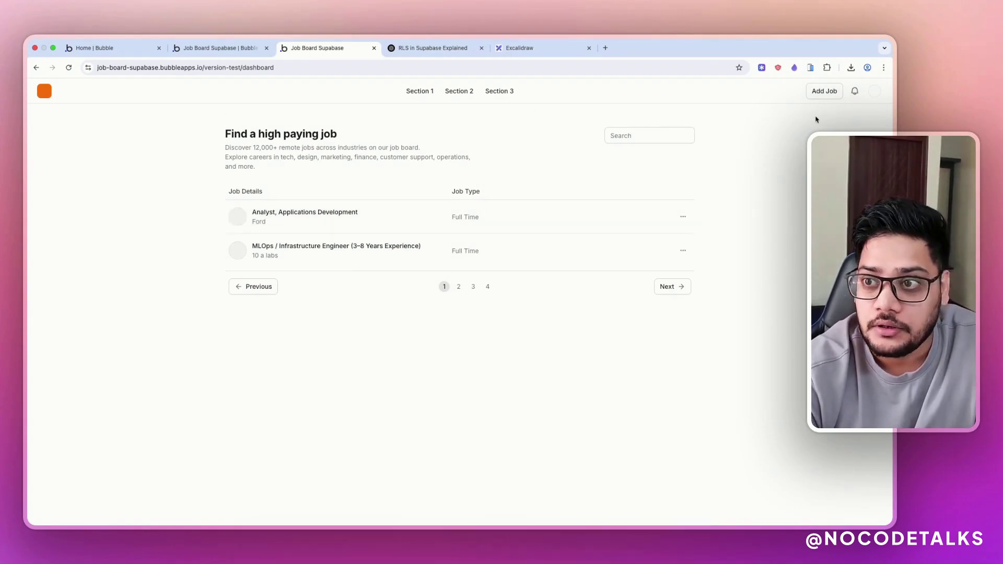
Open the form for adding a new job, check its job title and company name fields, and dismiss it without saving.
{"action": "left_click", "coordinate": [816, 94]}
{"action": "left_click", "coordinate": [674, 134]}
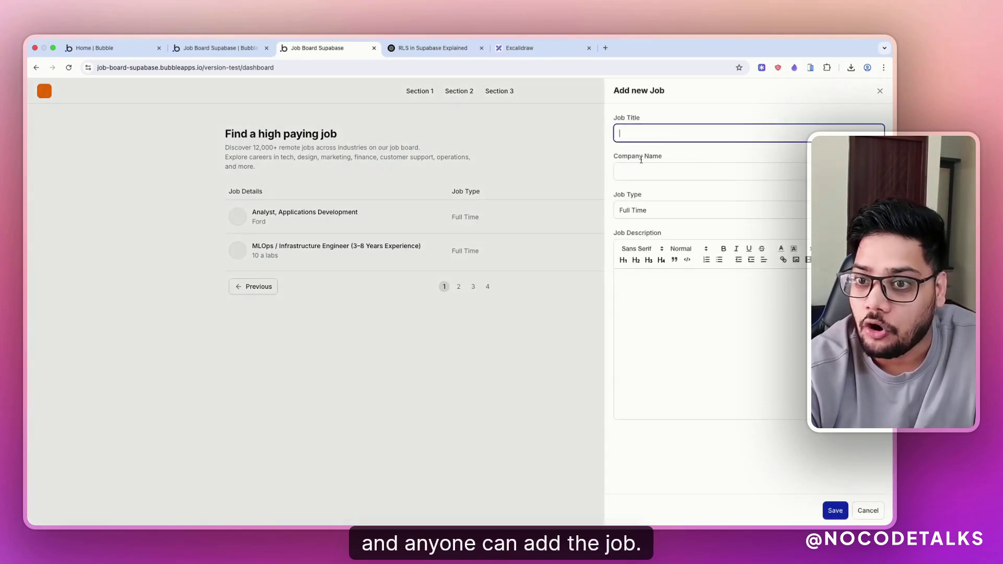
{"action": "left_click", "coordinate": [637, 170]}
{"action": "left_click", "coordinate": [558, 157]}
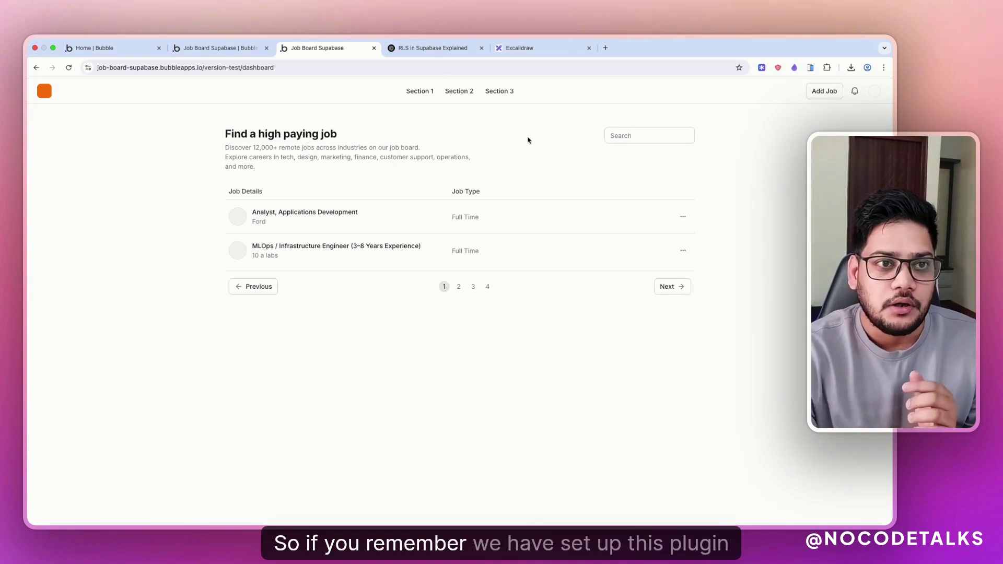
In the Bubble editor, open the Supabase Pro Kit plugin settings and examine the Supabase URL and API key headers.
{"action": "left_click", "coordinate": [198, 48]}
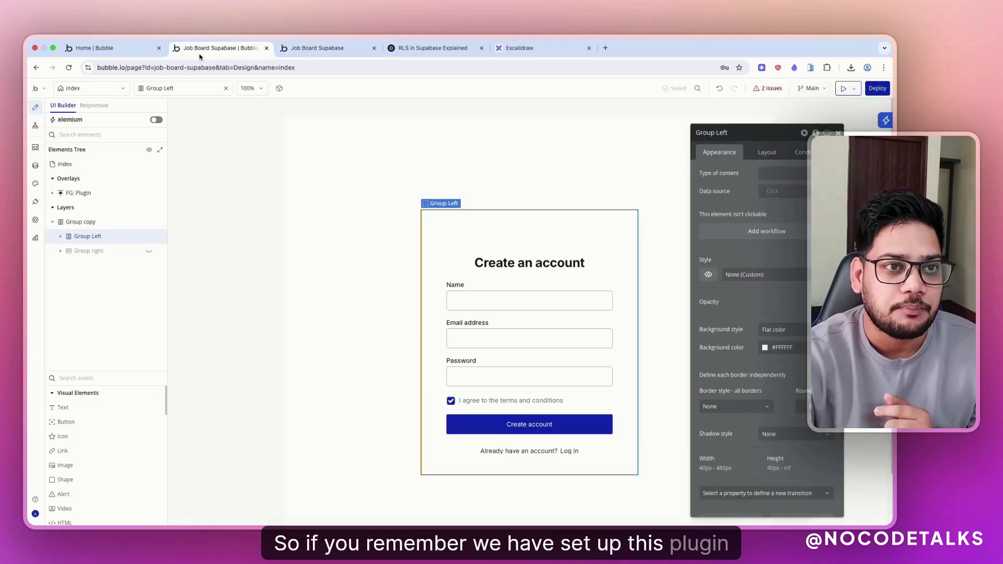
{"action": "left_click", "coordinate": [36, 202]}
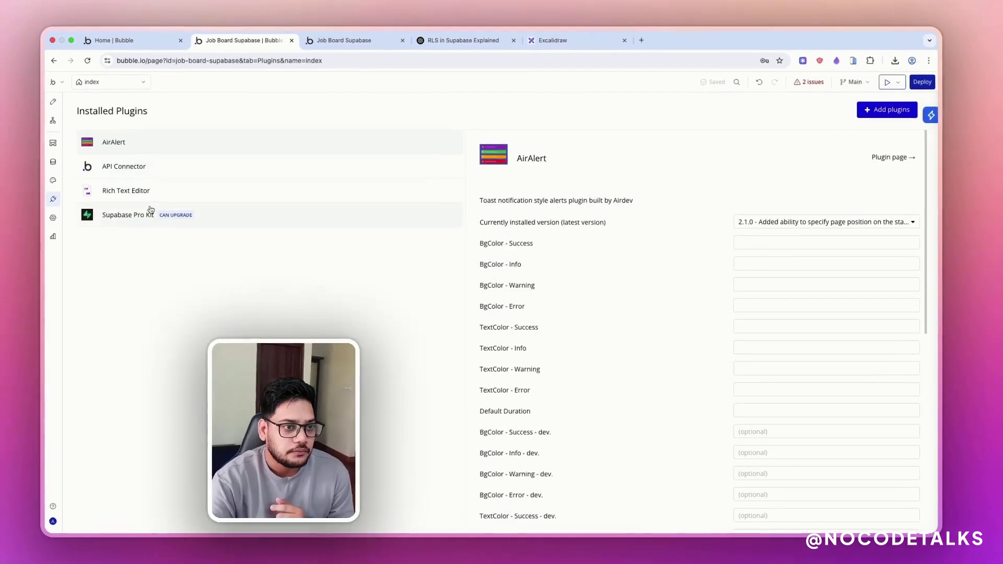
{"action": "left_click", "coordinate": [112, 217]}
{"action": "scroll", "coordinate": [593, 224], "scroll_direction": "down", "scroll_amount": 15}
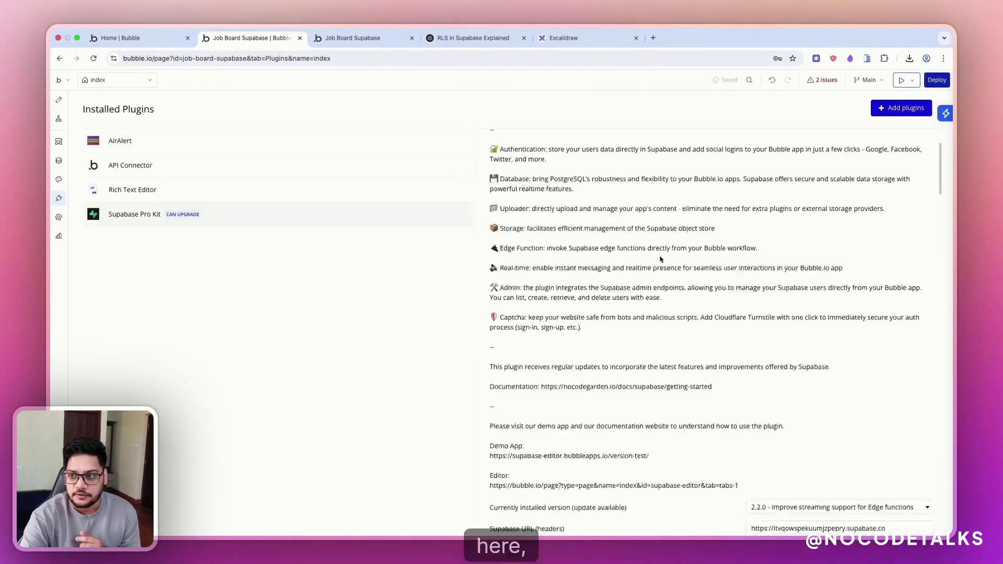
{"action": "scroll", "coordinate": [795, 219], "scroll_direction": "up", "scroll_amount": 2}
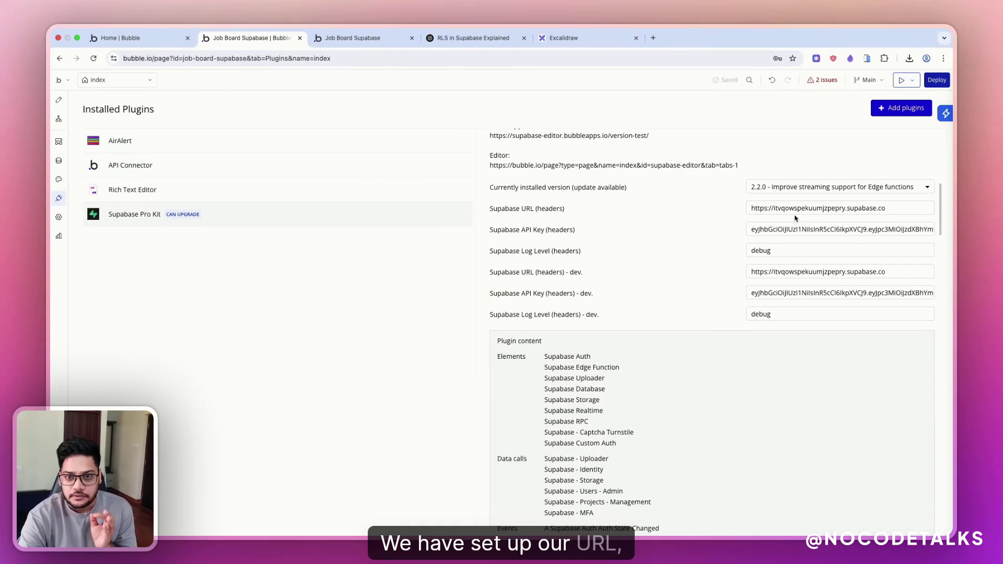
{"action": "double_click", "coordinate": [786, 209]}
{"action": "triple_click", "coordinate": [771, 232]}
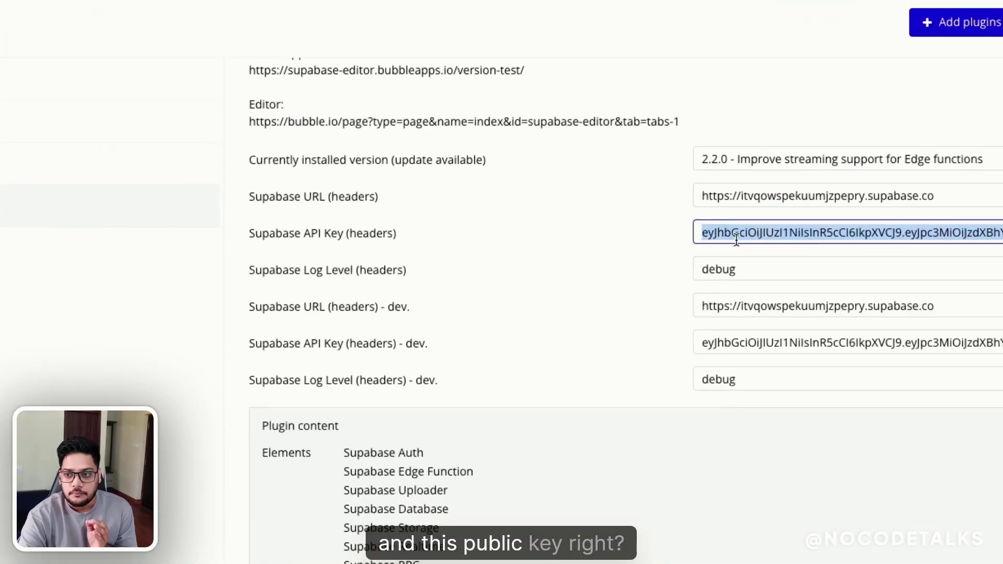
{"action": "left_click", "coordinate": [563, 205]}
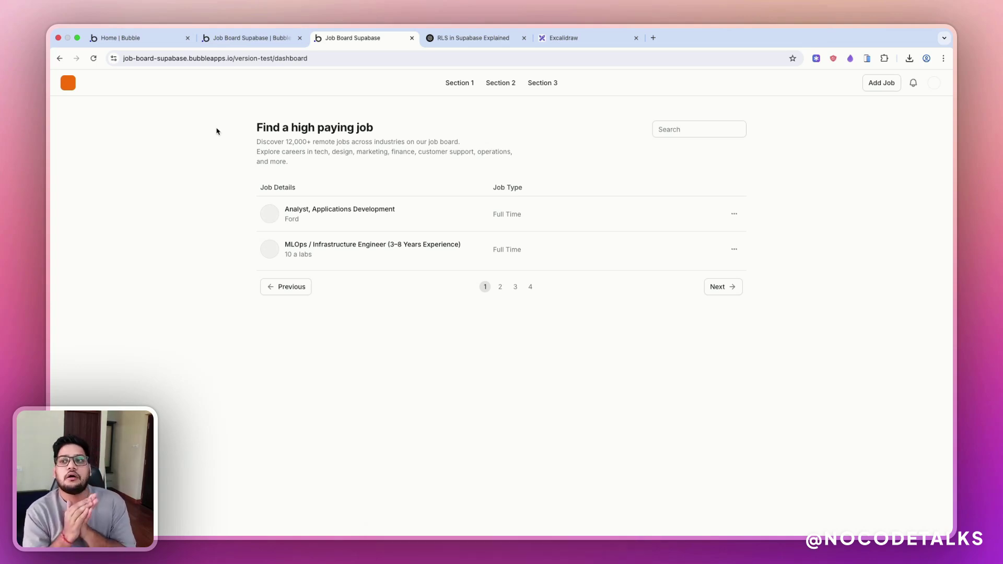
Open the browser's developer tools on the job board dashboard page and look through the network and application views.
{"action": "right_click", "coordinate": [216, 131]}
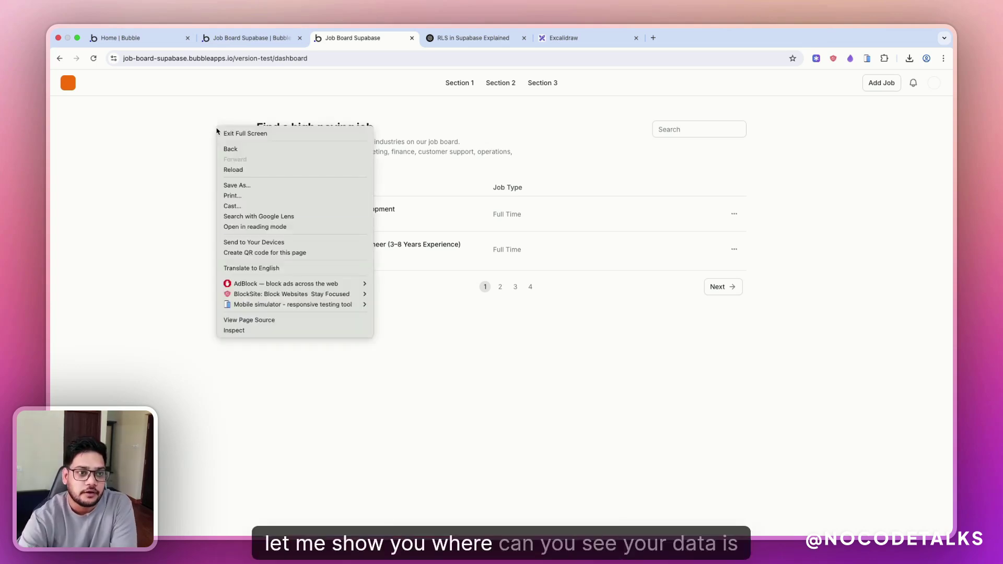
{"action": "left_click", "coordinate": [252, 328]}
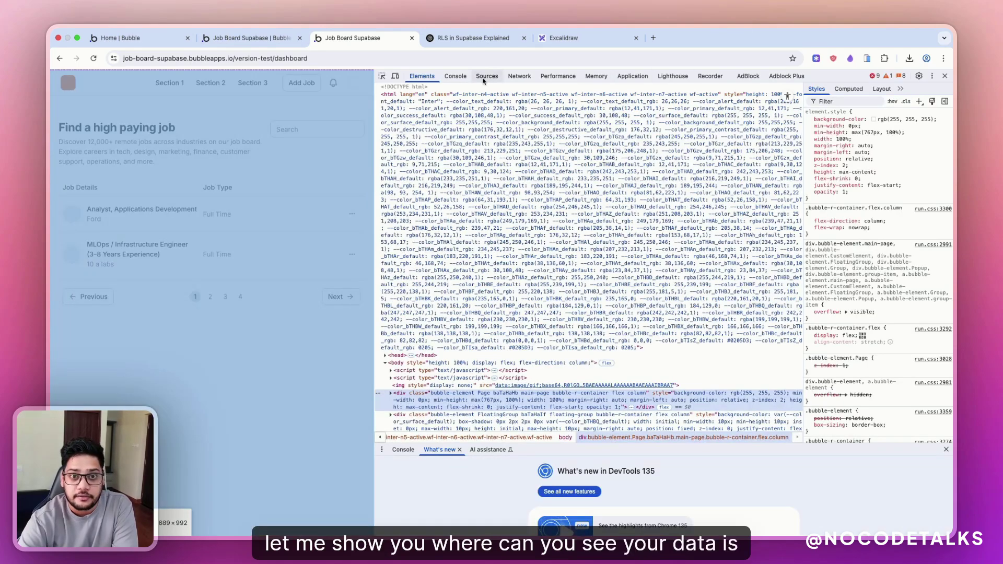
{"action": "left_click", "coordinate": [455, 75]}
{"action": "left_click", "coordinate": [558, 75]}
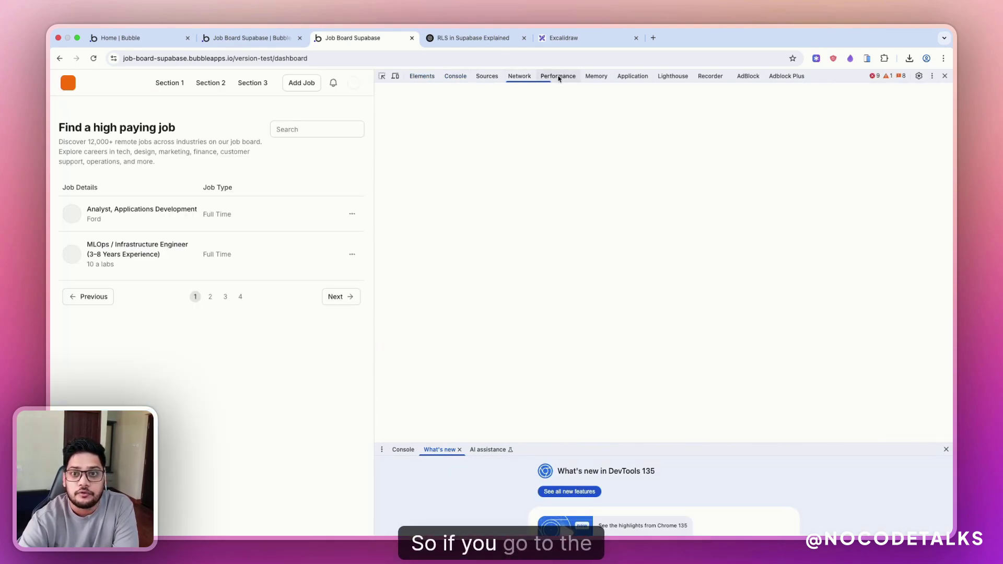
{"action": "left_click", "coordinate": [639, 77]}
{"action": "left_click", "coordinate": [596, 76]}
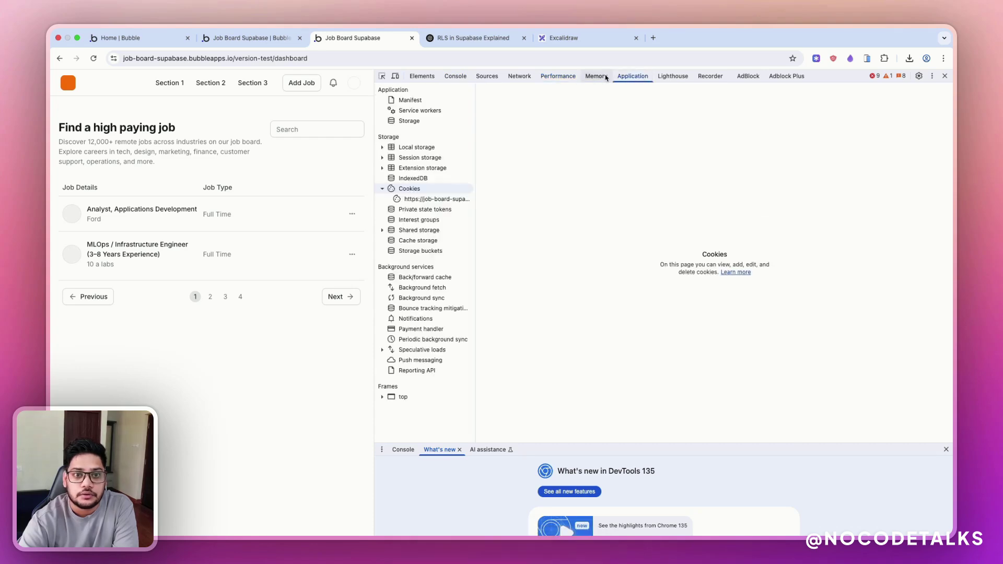
{"action": "left_click", "coordinate": [519, 76]}
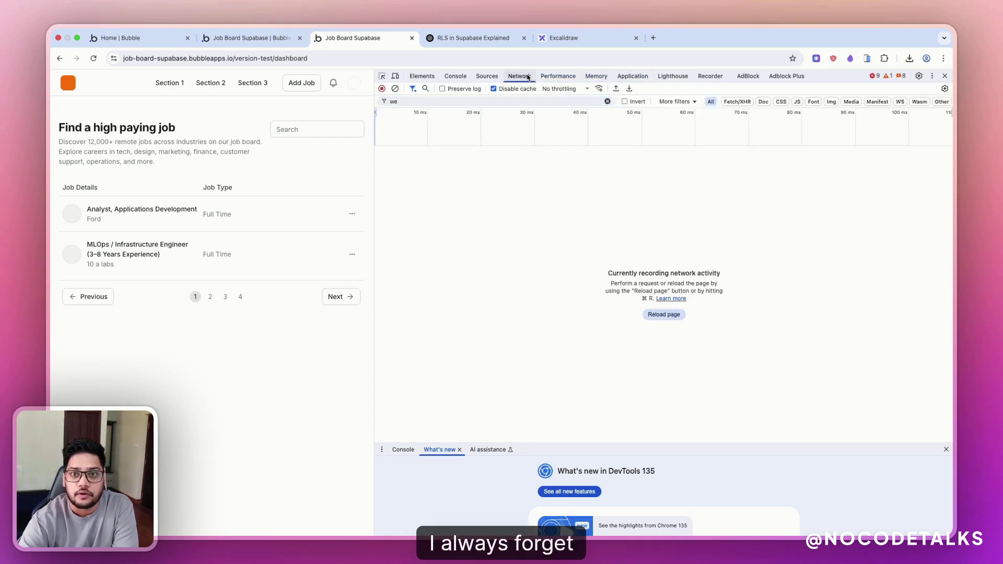
Open dynamic.js from the dynamic_js folder of the page's package sources.
{"action": "left_click", "coordinate": [483, 76]}
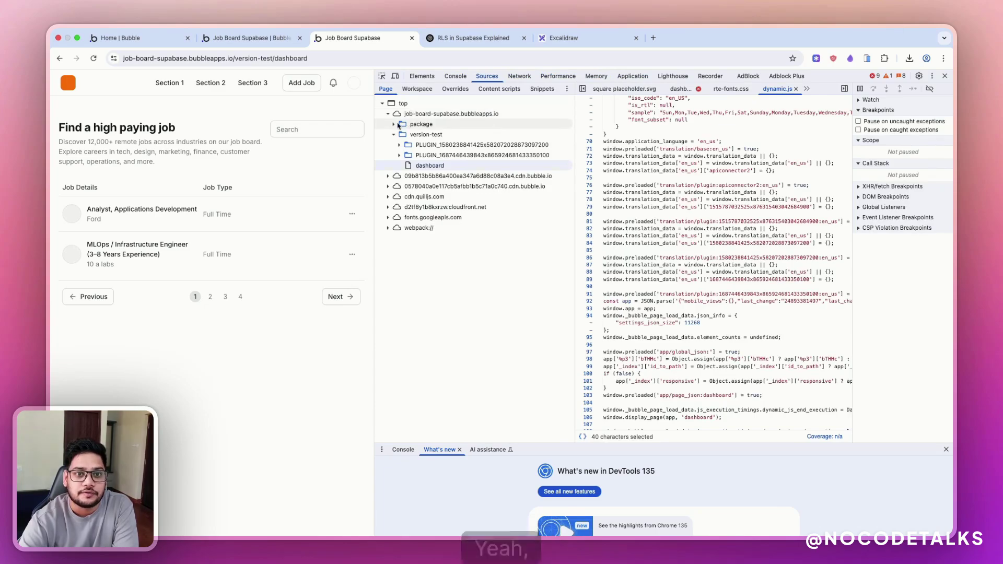
{"action": "left_click", "coordinate": [403, 125]}
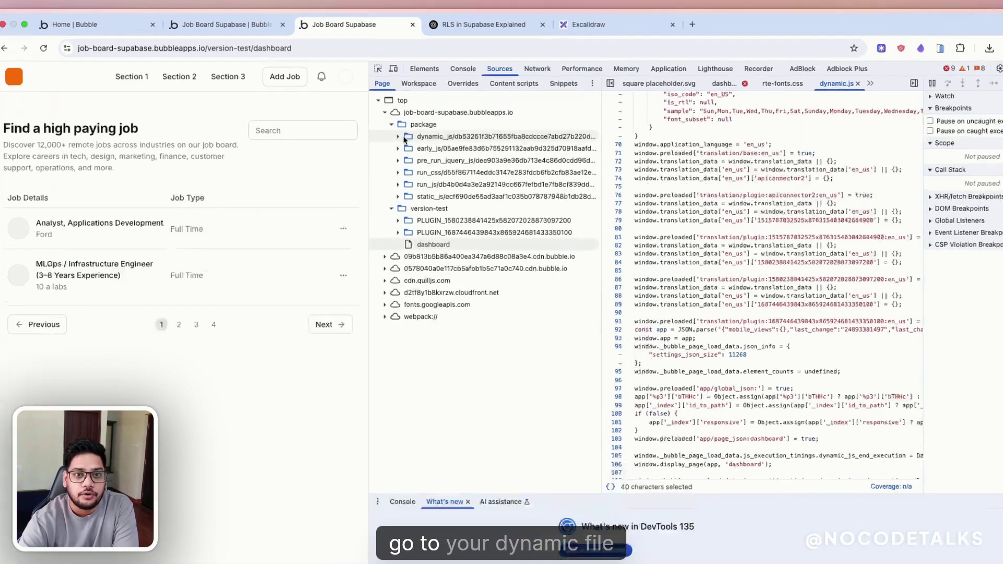
{"action": "left_click", "coordinate": [405, 138]}
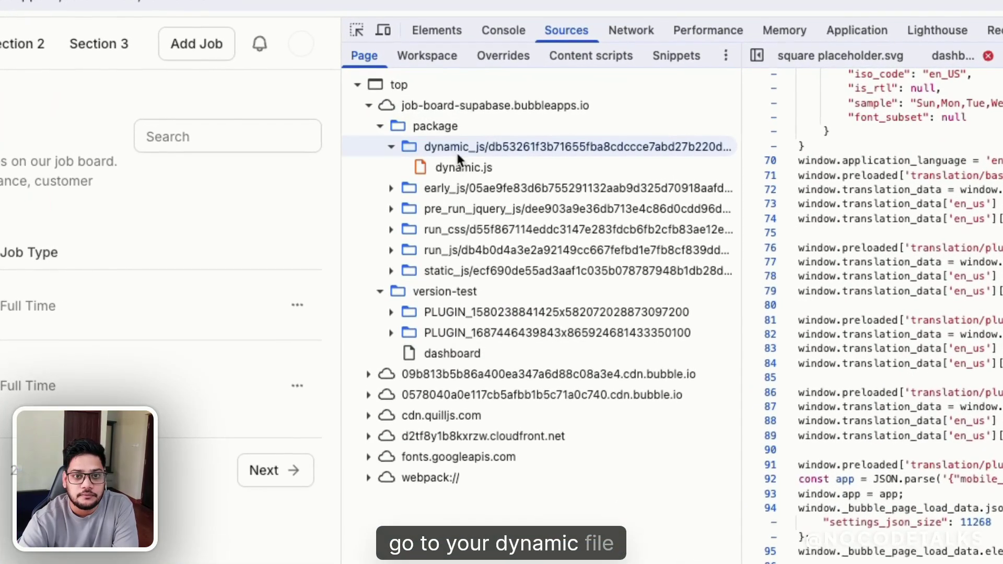
{"action": "left_click", "coordinate": [438, 149]}
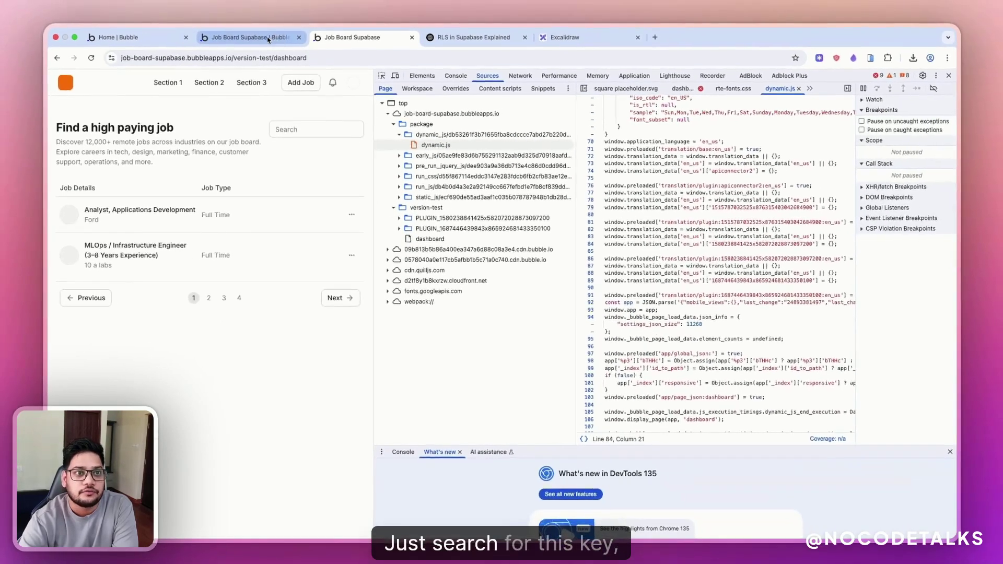
Copy the production Supabase URL from the Supabase Pro Kit plugin settings in the Bubble editor.
{"action": "left_click", "coordinate": [268, 38]}
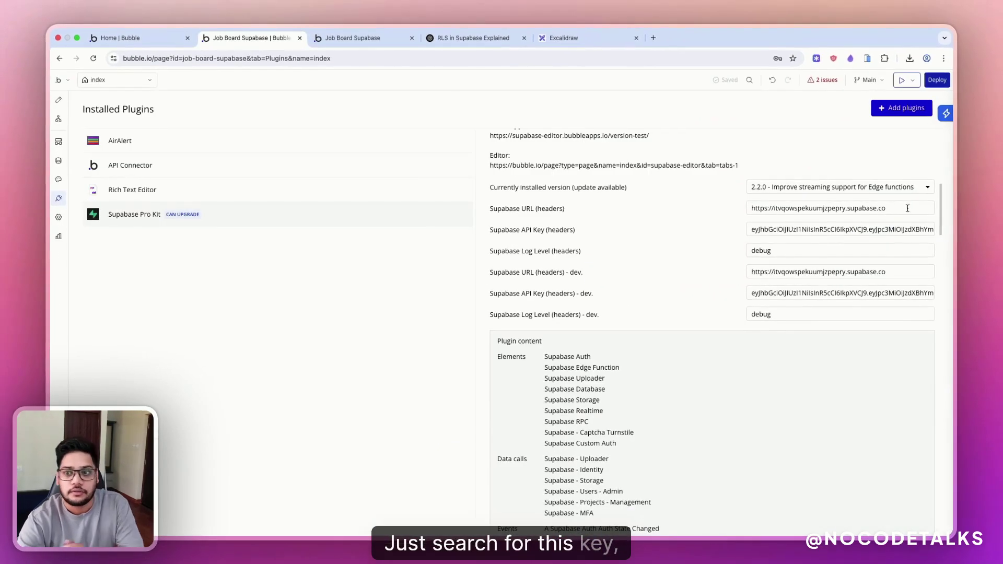
{"action": "double_click", "coordinate": [822, 209]}
{"action": "left_click", "coordinate": [822, 208]}
{"action": "triple_click", "coordinate": [822, 208]}
{"action": "key", "text": "super+c"}
{"action": "left_click", "coordinate": [473, 38]}
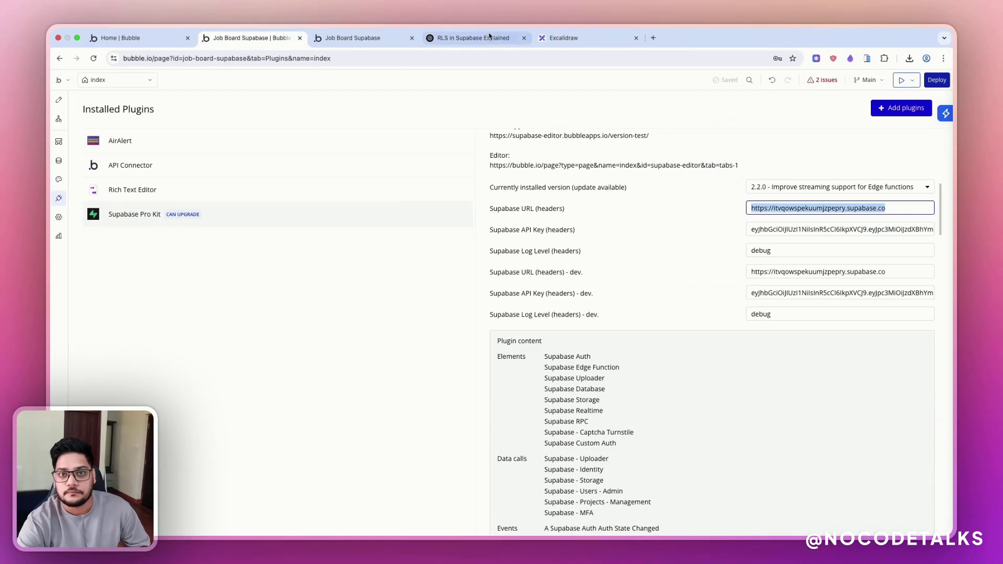
Search dynamic.js on the job board dashboard page for the copied Supabase URL.
{"action": "left_click", "coordinate": [360, 38]}
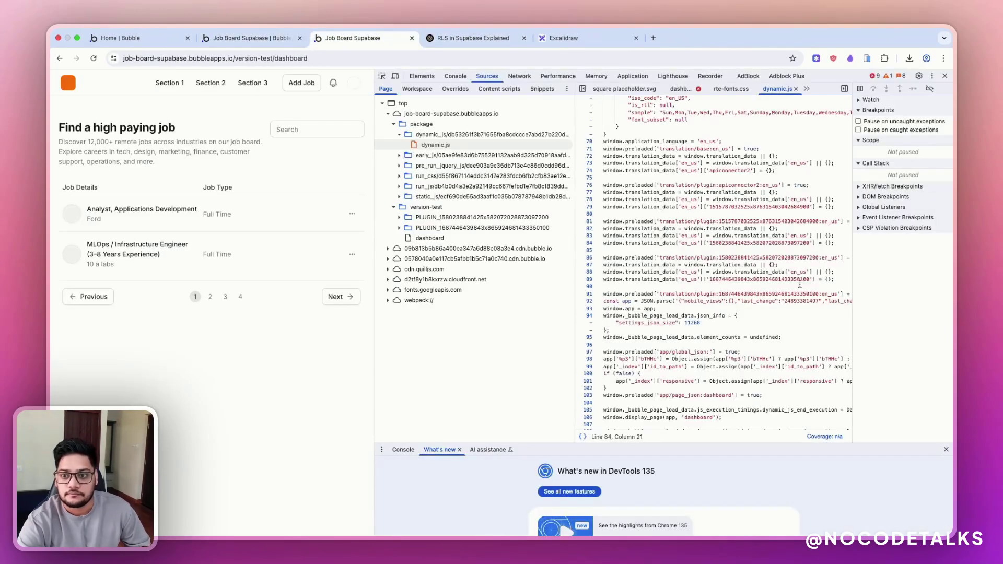
{"action": "key", "text": "super+f"}
{"action": "key", "text": "super+v"}
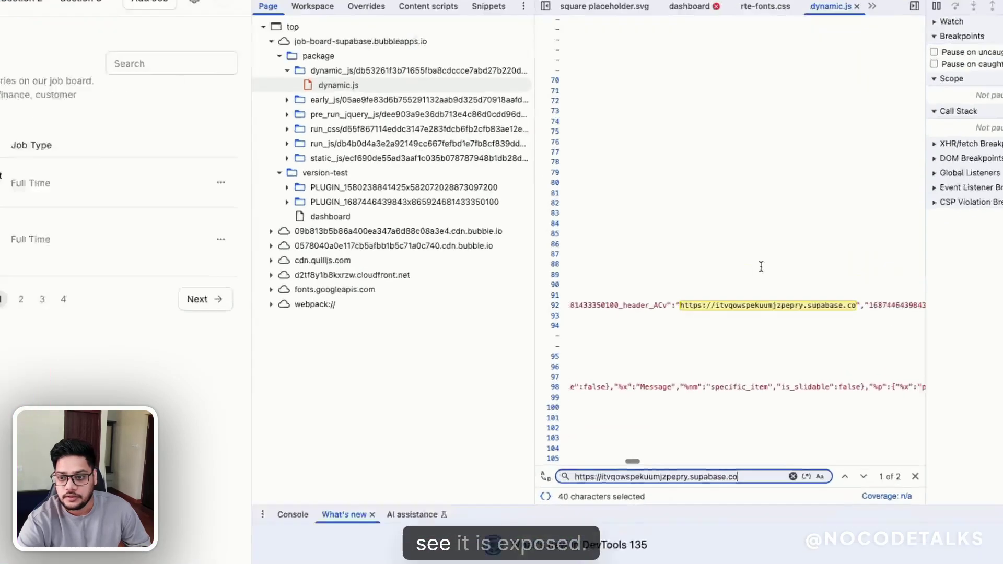
Examine the public API key that follows the matched URL in dynamic.js, then close the developer tools.
{"action": "scroll", "coordinate": [696, 301], "scroll_direction": "right", "scroll_amount": 5}
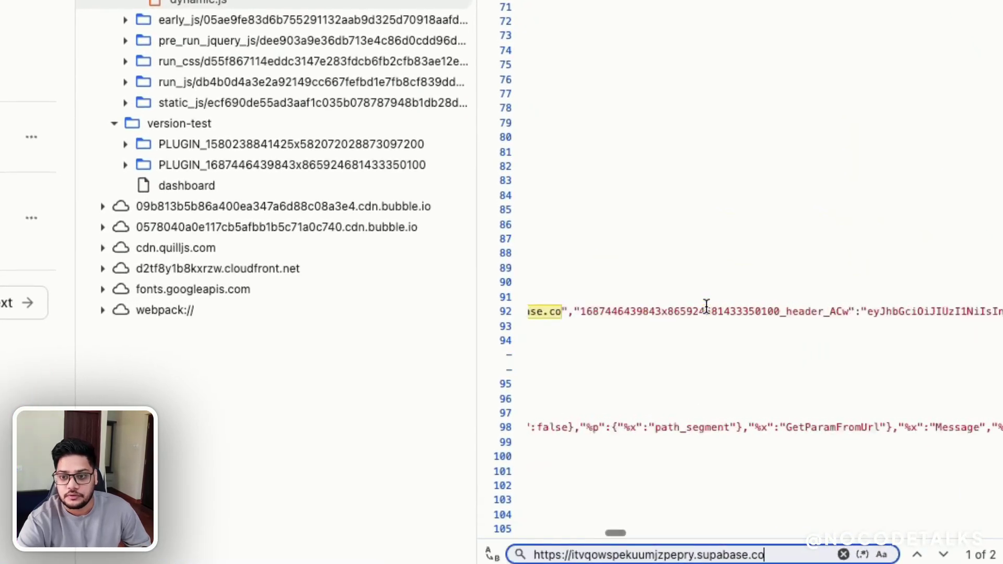
{"action": "scroll", "coordinate": [706, 305], "scroll_direction": "right", "scroll_amount": 5}
{"action": "scroll", "coordinate": [706, 306], "scroll_direction": "left", "scroll_amount": 3}
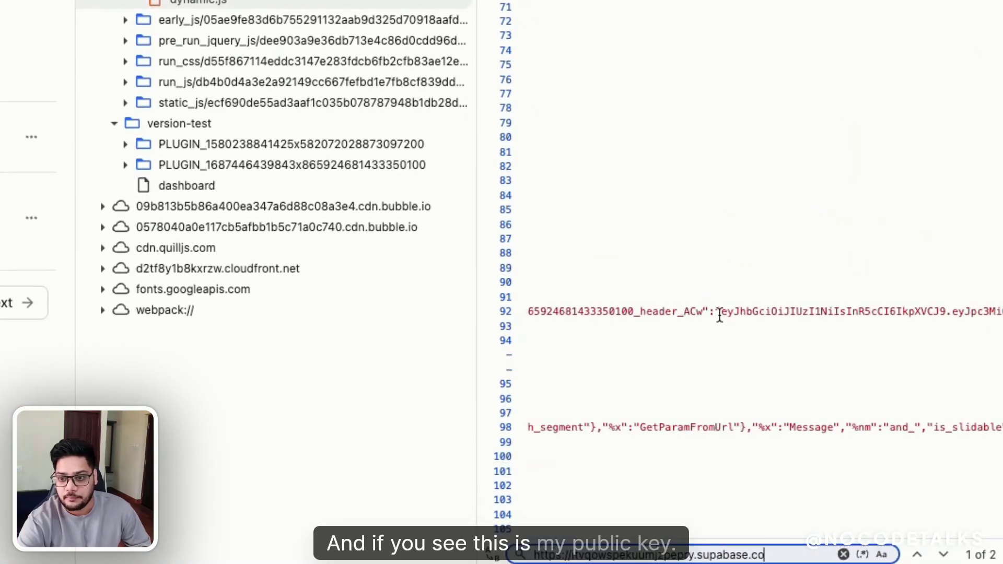
{"action": "left_click_drag", "start_coordinate": [718, 311], "coordinate": [1002, 303]}
{"action": "left_click_drag", "start_coordinate": [863, 297], "coordinate": [823, 301]}
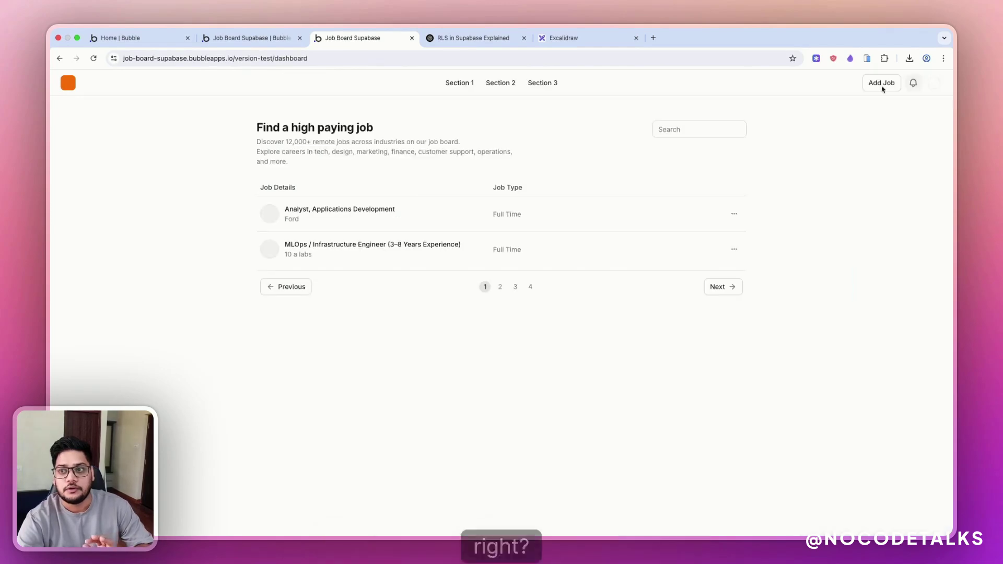
{"action": "key", "text": "super+alt+i"}
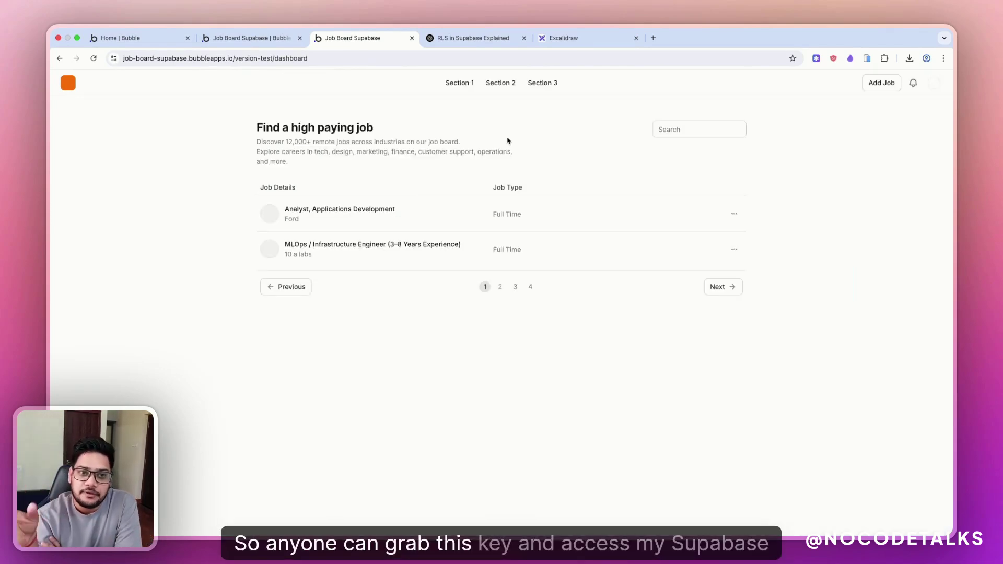
Switch to the Supabase JobBoard project and open the job table in the Table Editor.
{"action": "key", "text": "ctrl+Left"}
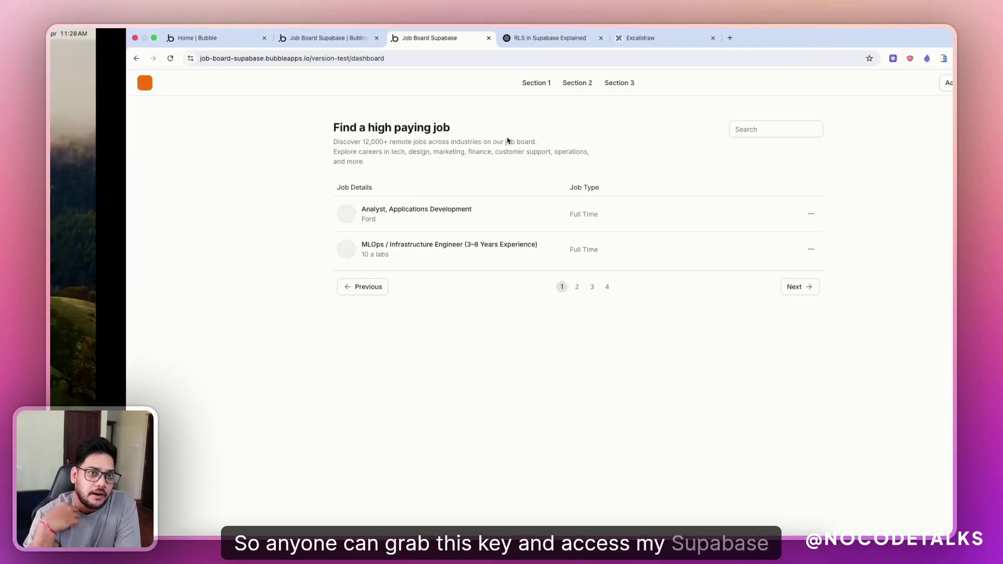
{"action": "key", "text": "ctrl+Right"}
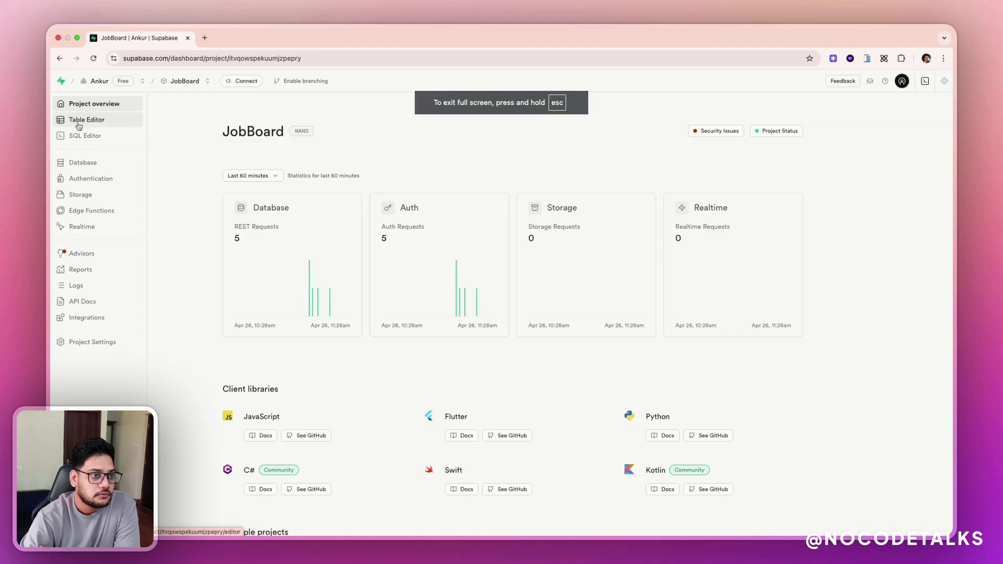
{"action": "left_click", "coordinate": [68, 121]}
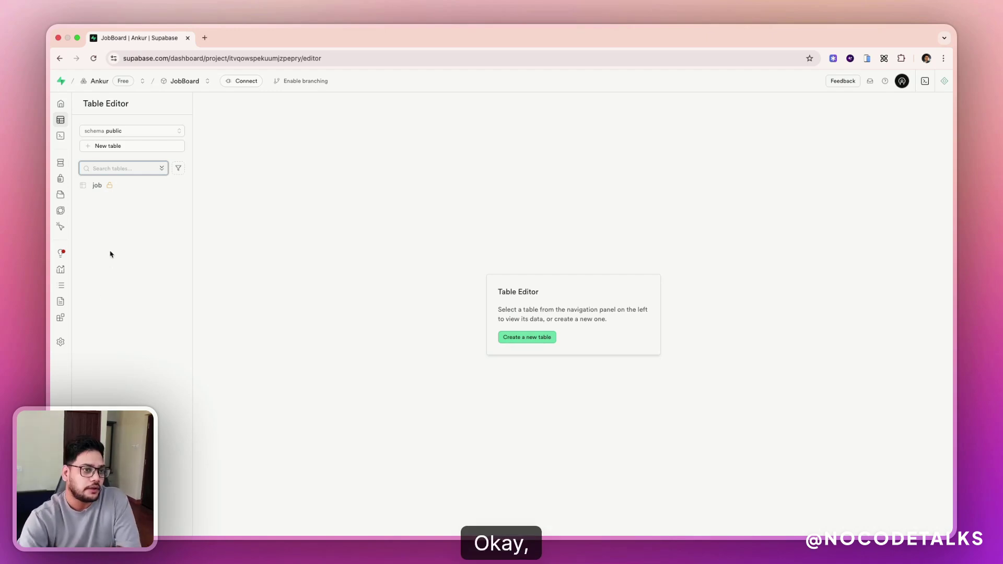
{"action": "left_click", "coordinate": [90, 184]}
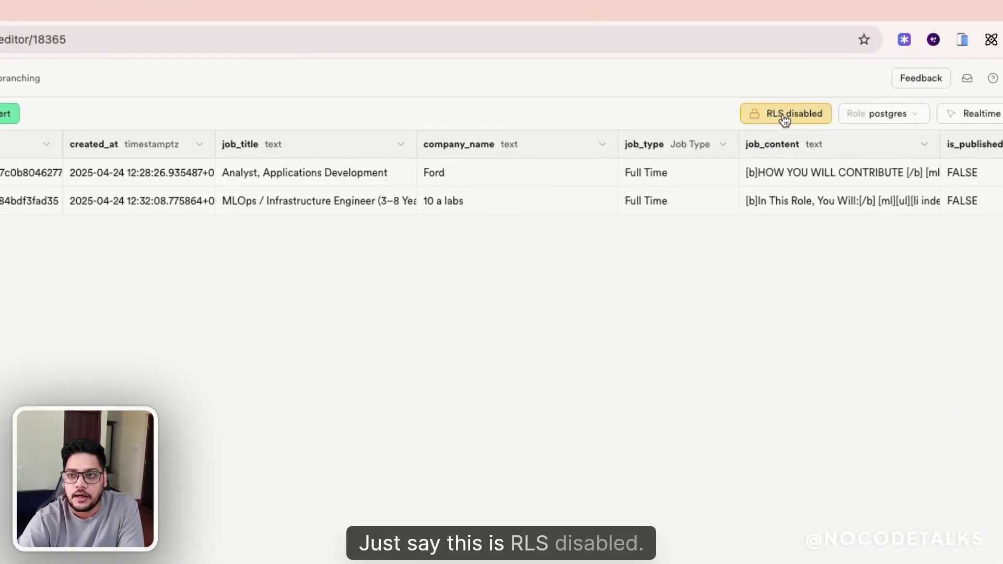
Enable Row Level Security on the job table.
{"action": "left_click", "coordinate": [785, 118]}
{"action": "left_click", "coordinate": [587, 264]}
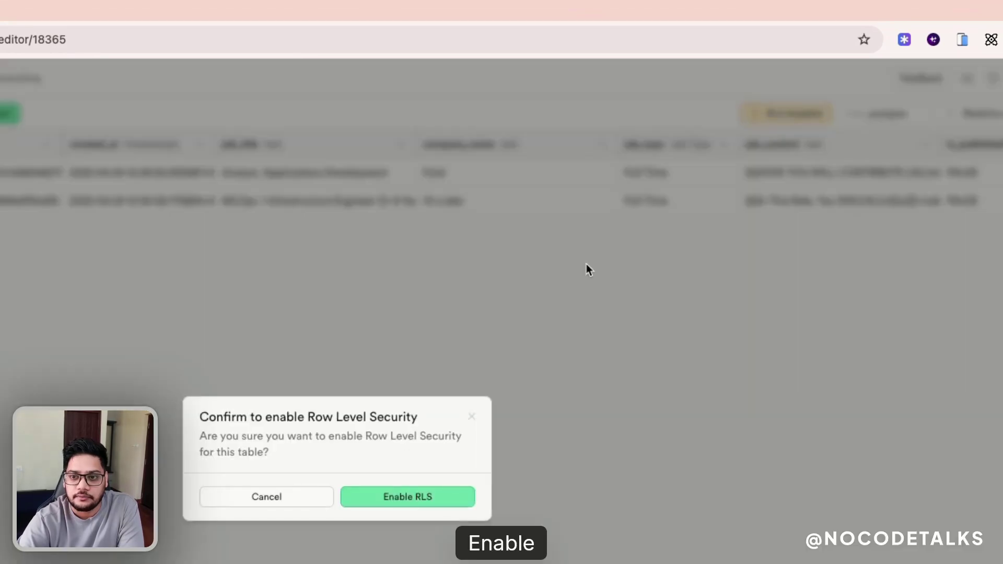
{"action": "left_click", "coordinate": [425, 496]}
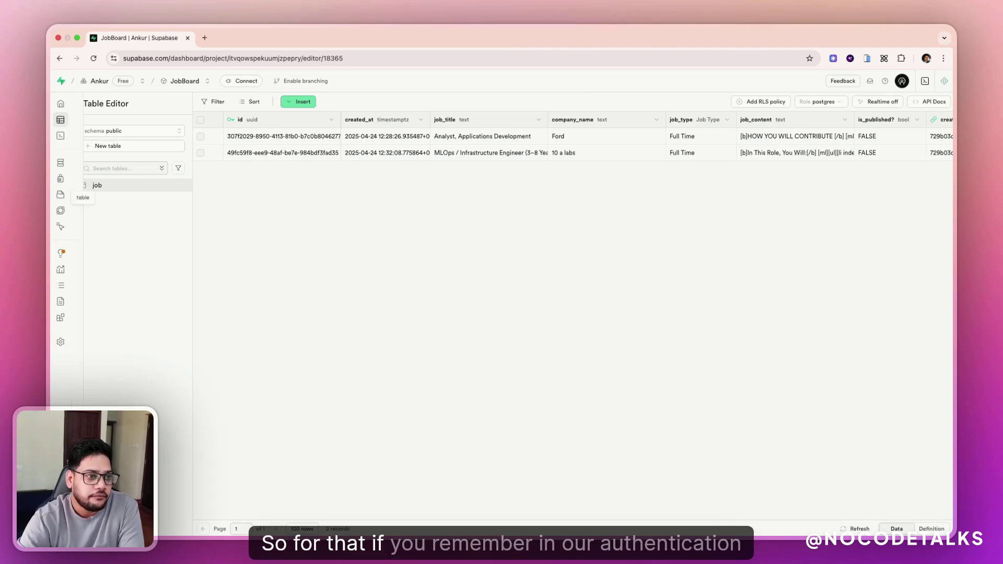
Open the second listed user under Authentication and examine the raw user metadata in the raw JSON.
{"action": "left_click", "coordinate": [87, 185]}
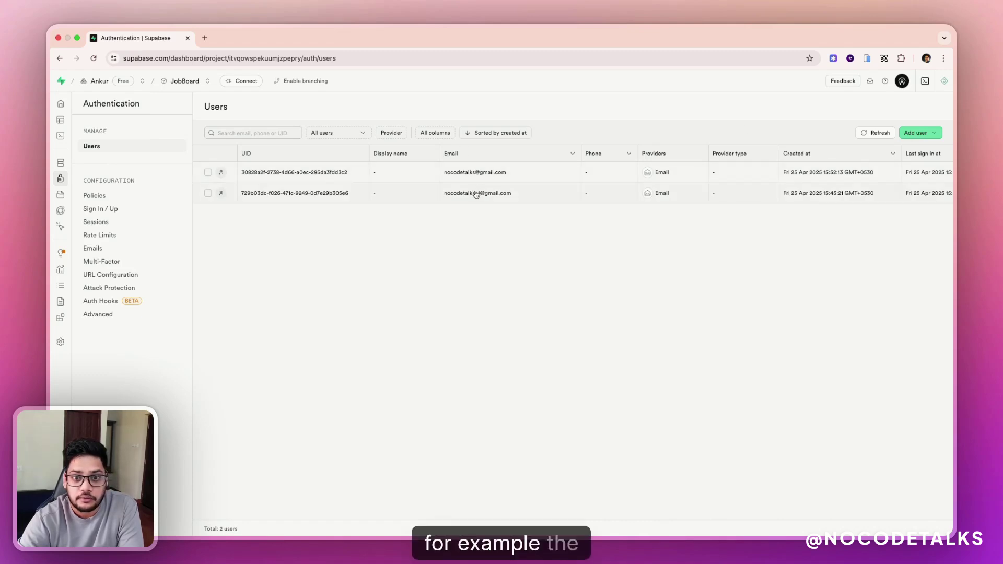
{"action": "left_click", "coordinate": [477, 194]}
{"action": "left_click", "coordinate": [658, 157]}
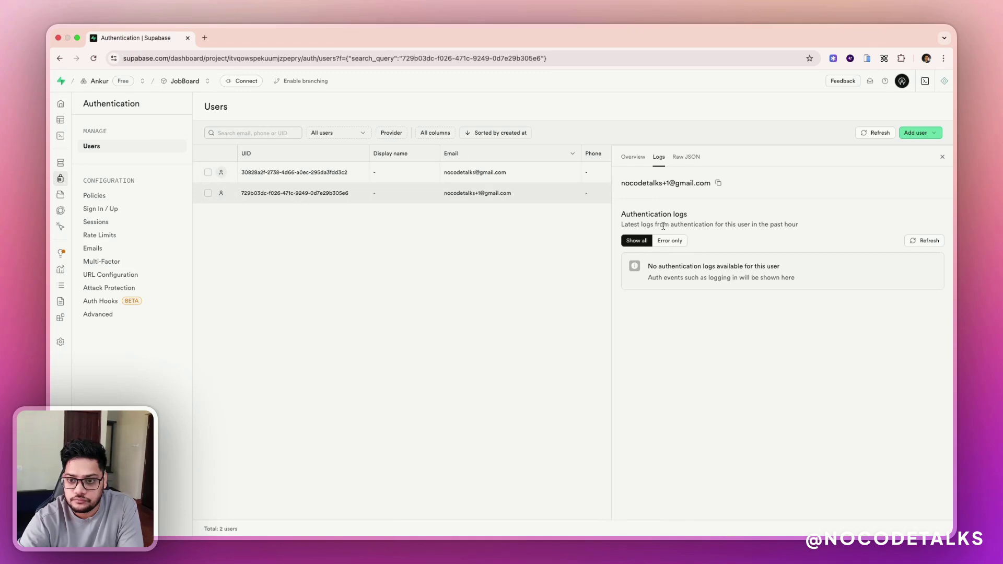
{"action": "left_click", "coordinate": [633, 157]}
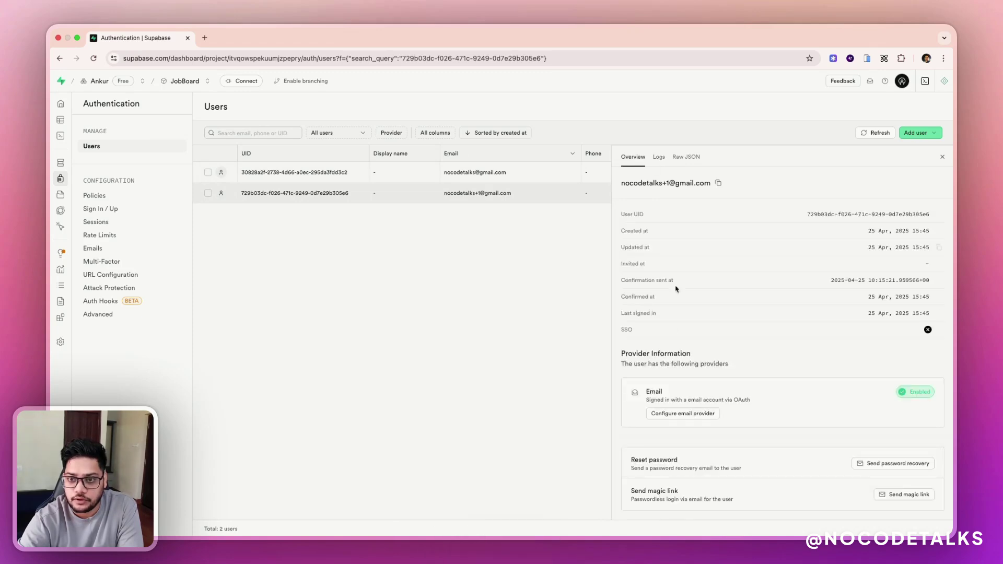
{"action": "left_click", "coordinate": [686, 157]}
{"action": "scroll", "coordinate": [674, 268], "scroll_direction": "down", "scroll_amount": 4}
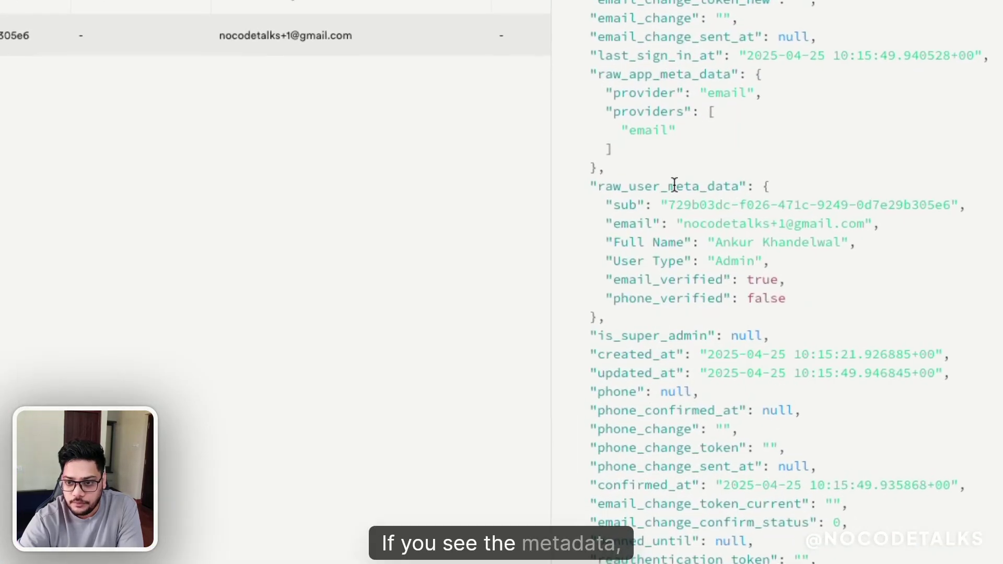
Highlight the User Type key inside raw_user_meta_data in the user's raw JSON.
{"action": "double_click", "coordinate": [674, 185]}
{"action": "left_click", "coordinate": [619, 260]}
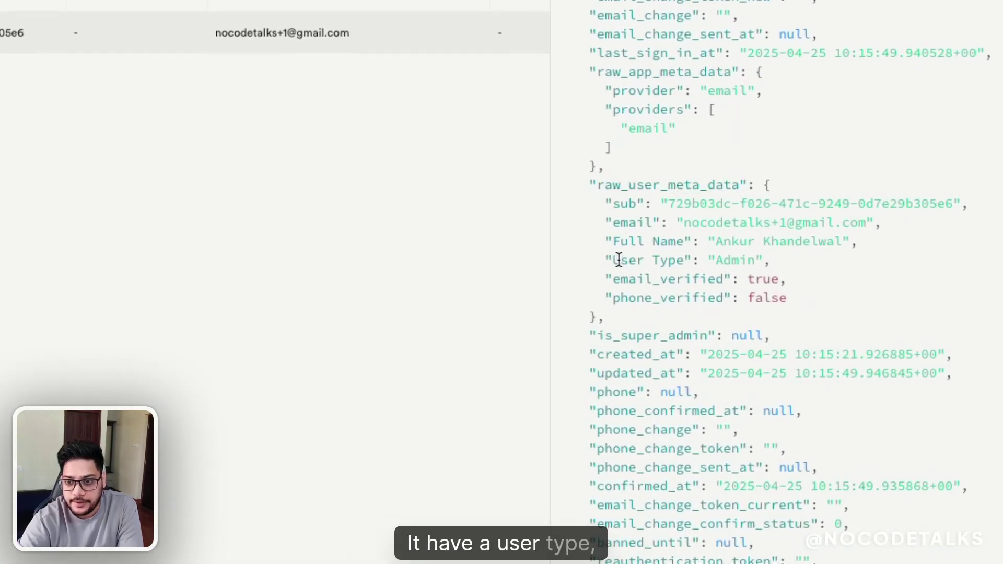
{"action": "left_click_drag", "start_coordinate": [619, 259], "coordinate": [683, 258]}
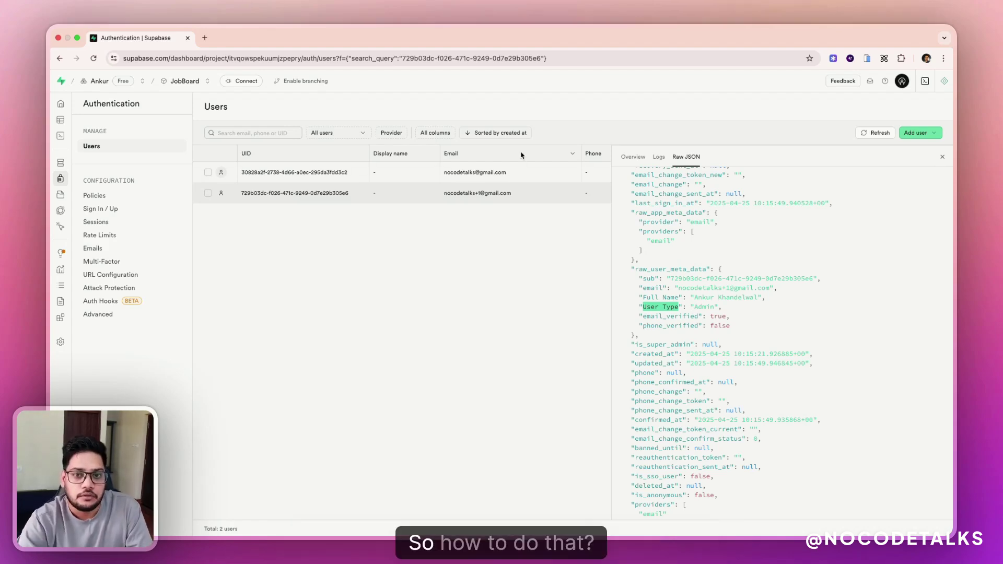
Duplicate the Supabase Authentication browser tab.
{"action": "mouse_move", "coordinate": [59, 191]}
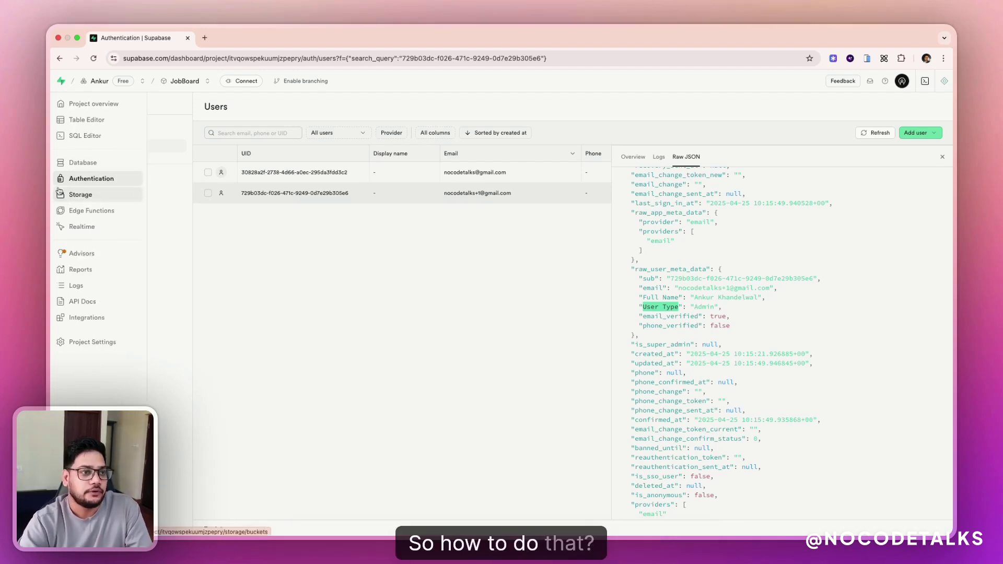
{"action": "right_click", "coordinate": [167, 36]}
{"action": "left_click", "coordinate": [195, 96]}
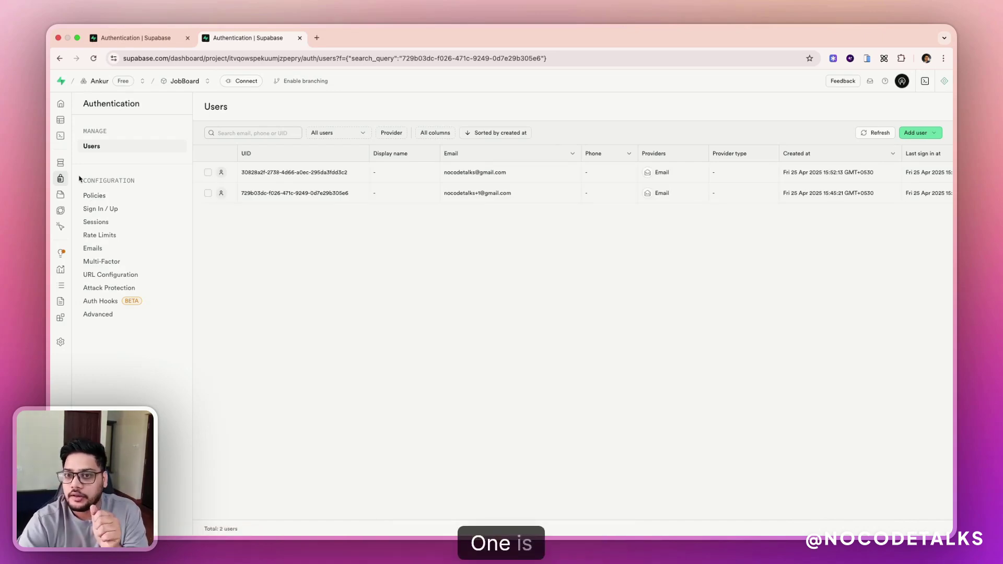
Go from the job table to its RLS policies and examine the form for creating a new policy, then close it without saving.
{"action": "left_click", "coordinate": [68, 137]}
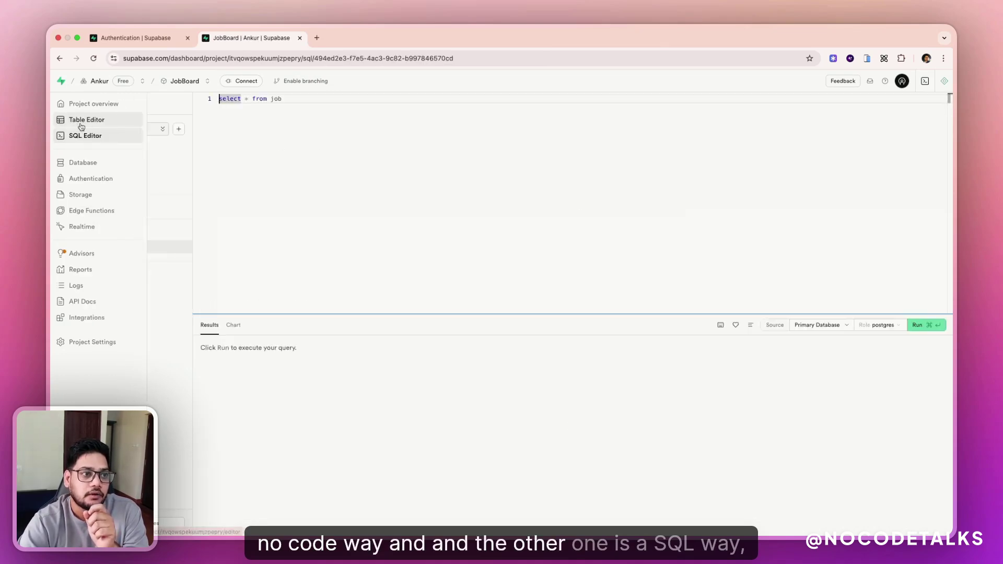
{"action": "left_click", "coordinate": [81, 126]}
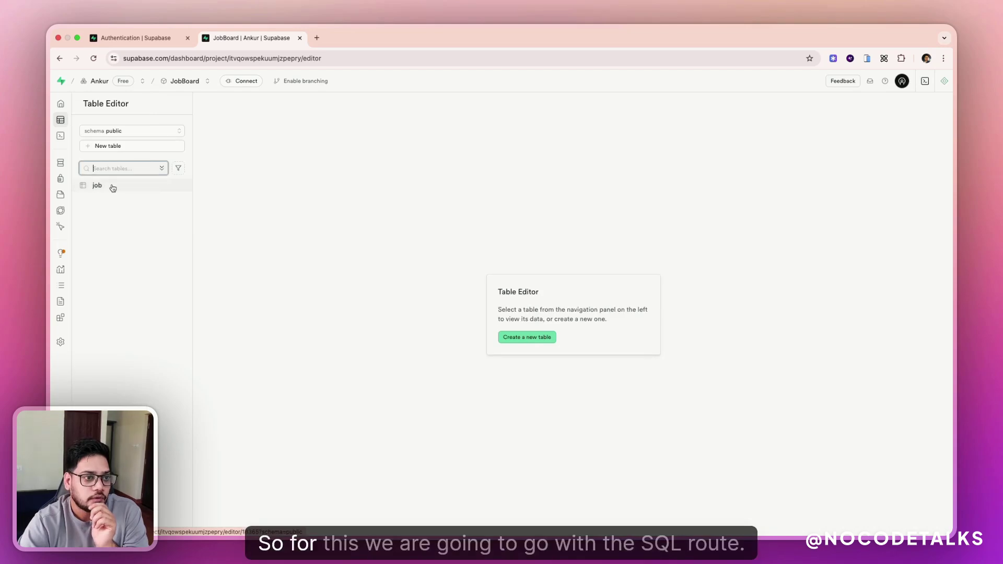
{"action": "left_click", "coordinate": [107, 185]}
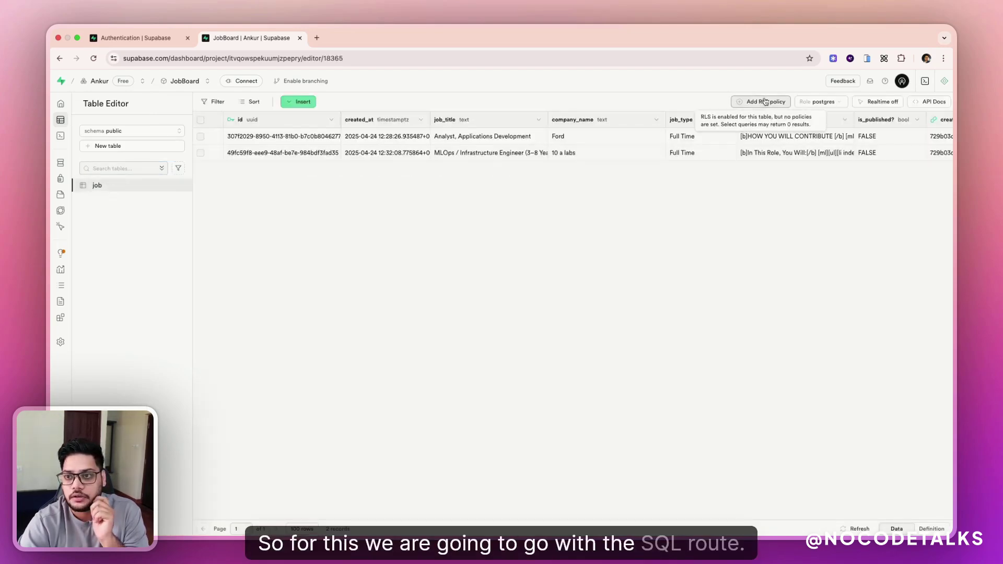
{"action": "left_click", "coordinate": [765, 103]}
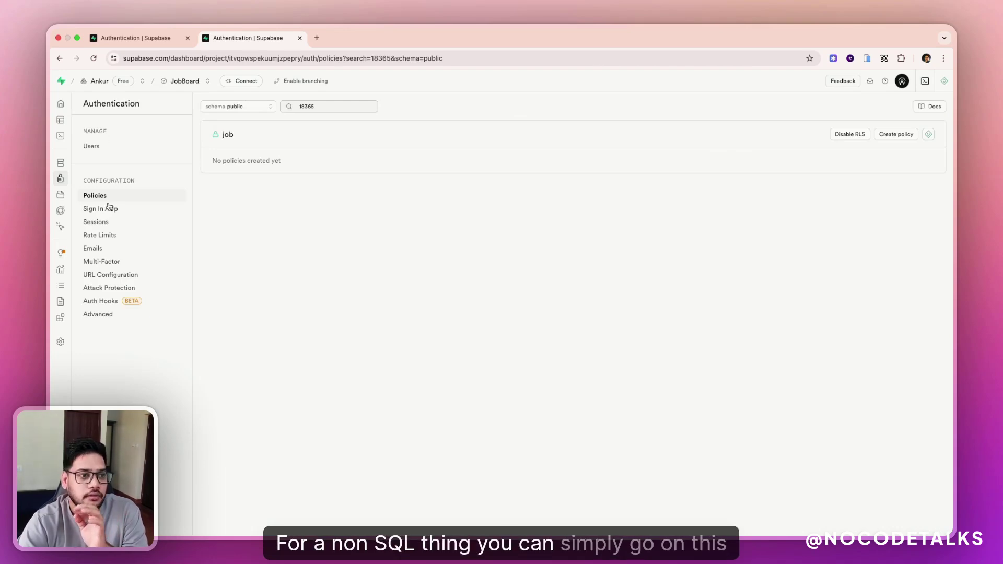
{"action": "left_click", "coordinate": [61, 120]}
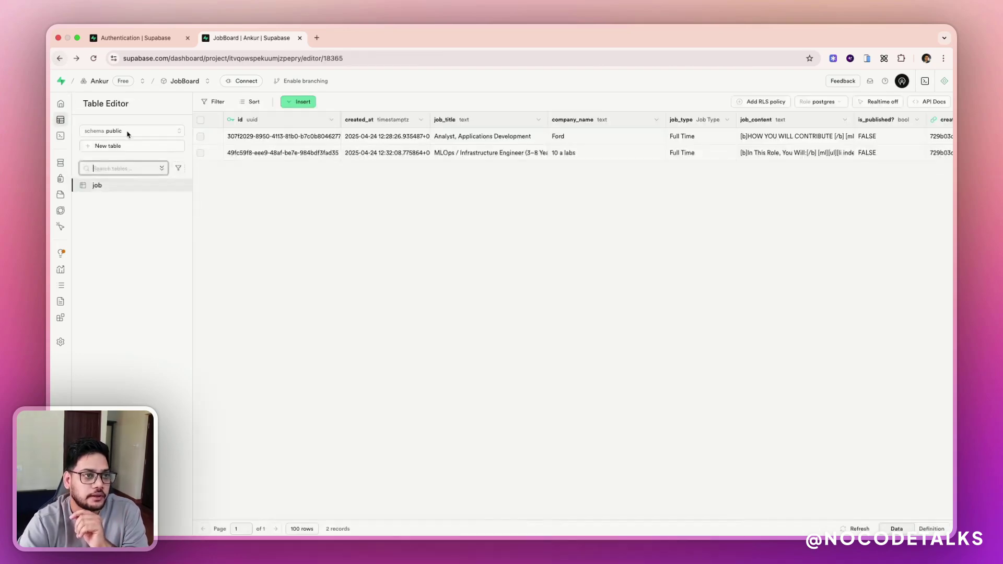
{"action": "left_click", "coordinate": [96, 185]}
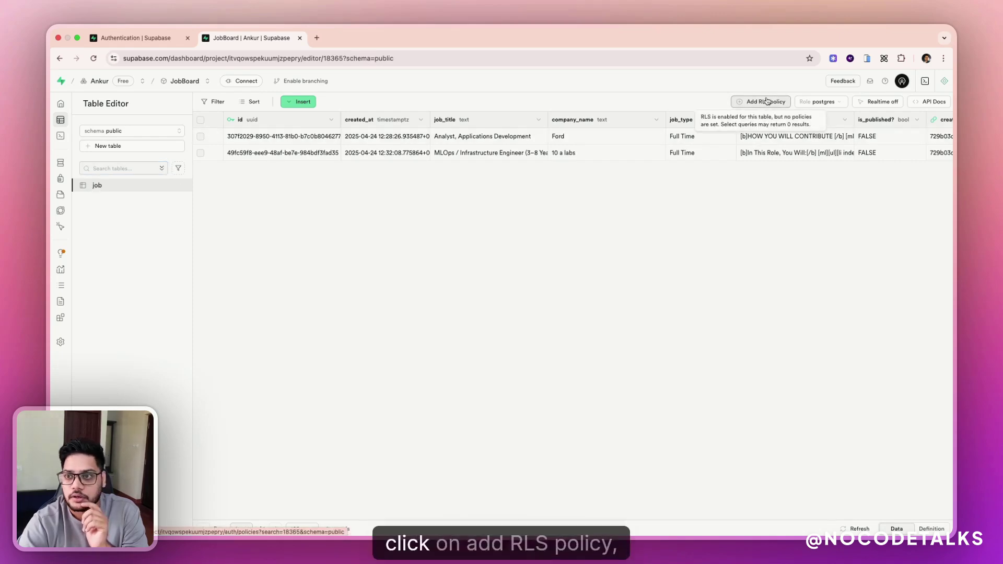
{"action": "left_click", "coordinate": [763, 101]}
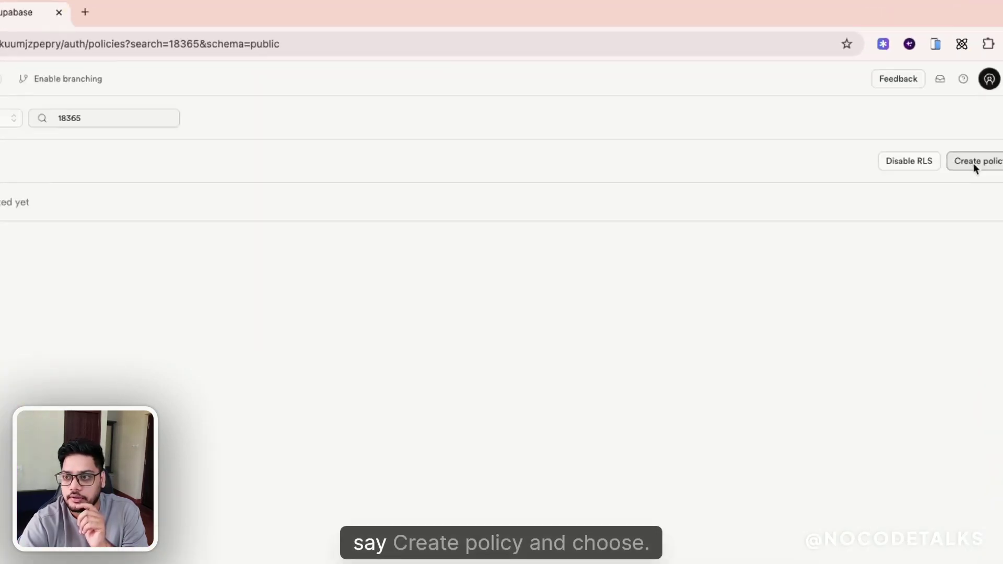
{"action": "left_click", "coordinate": [973, 163]}
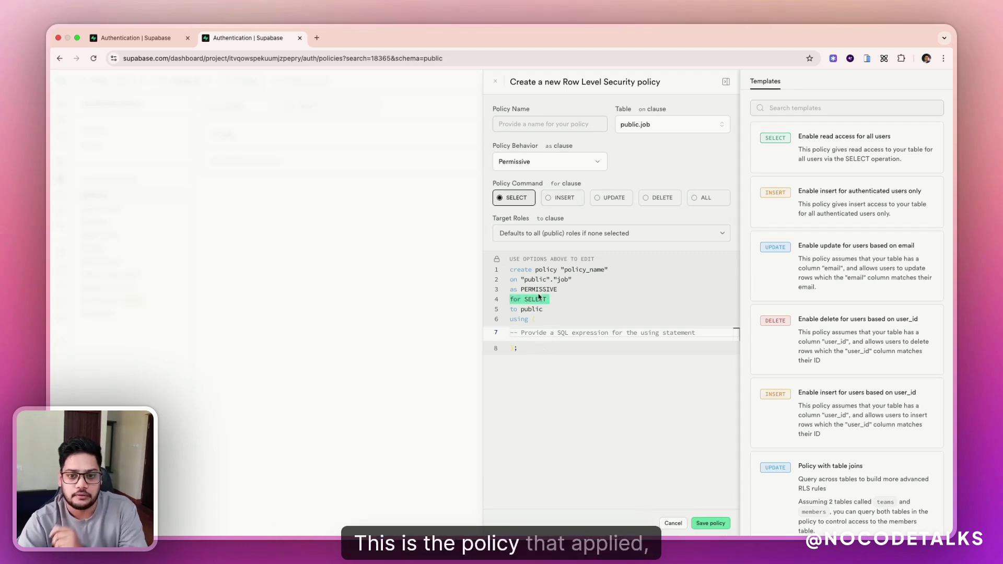
{"action": "key", "text": "Escape"}
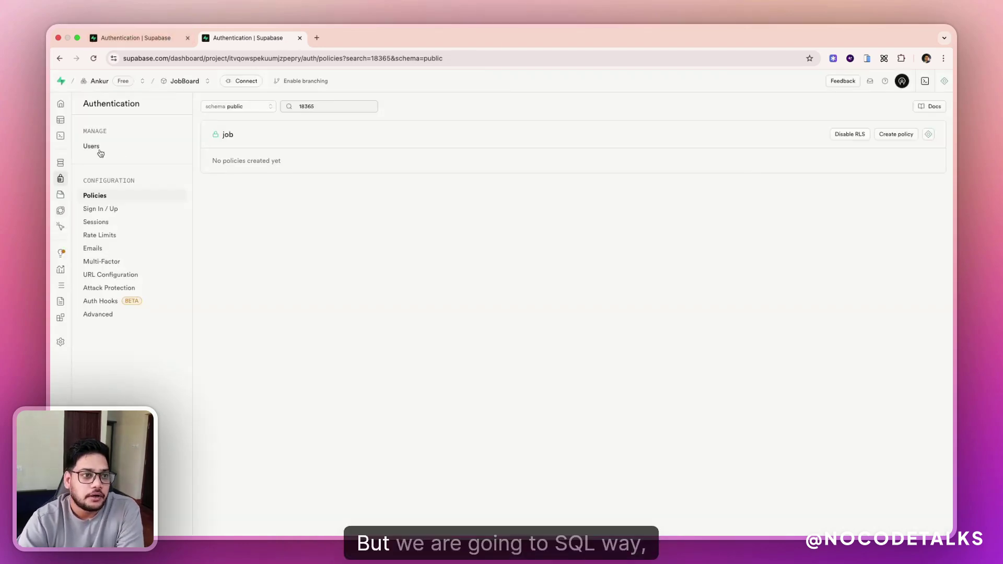
Start a new AI Assistant chat in the SQL Editor and begin the prompt "Setup the RLS policy on the job".
{"action": "left_click", "coordinate": [73, 136]}
{"action": "left_click", "coordinate": [944, 82]}
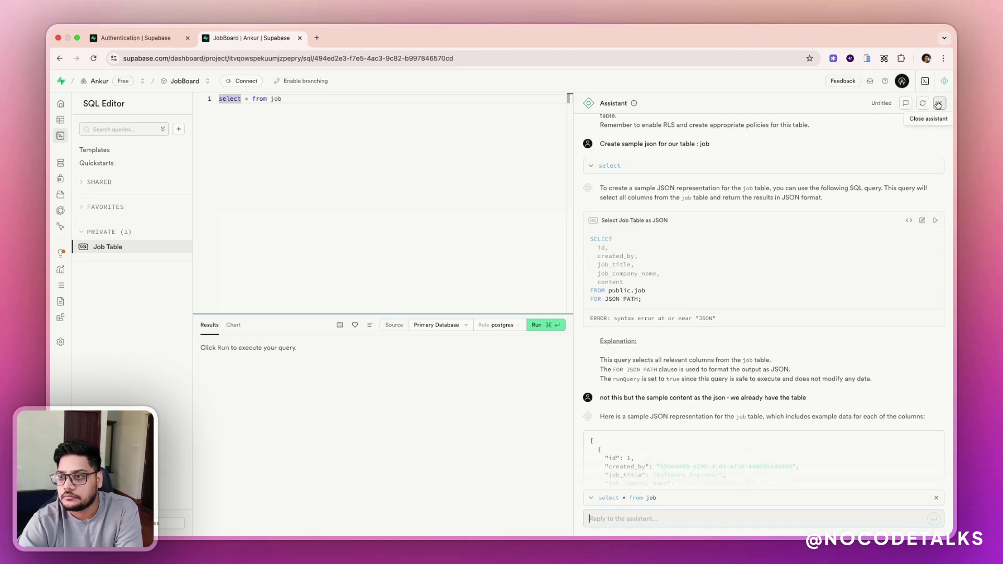
{"action": "left_click", "coordinate": [923, 103]}
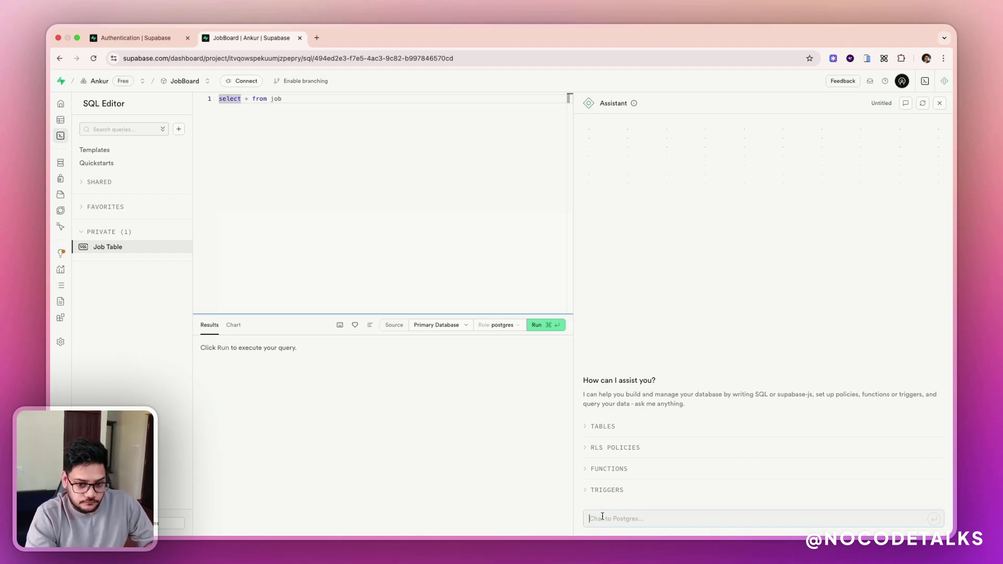
{"action": "type", "text": "Setup"}
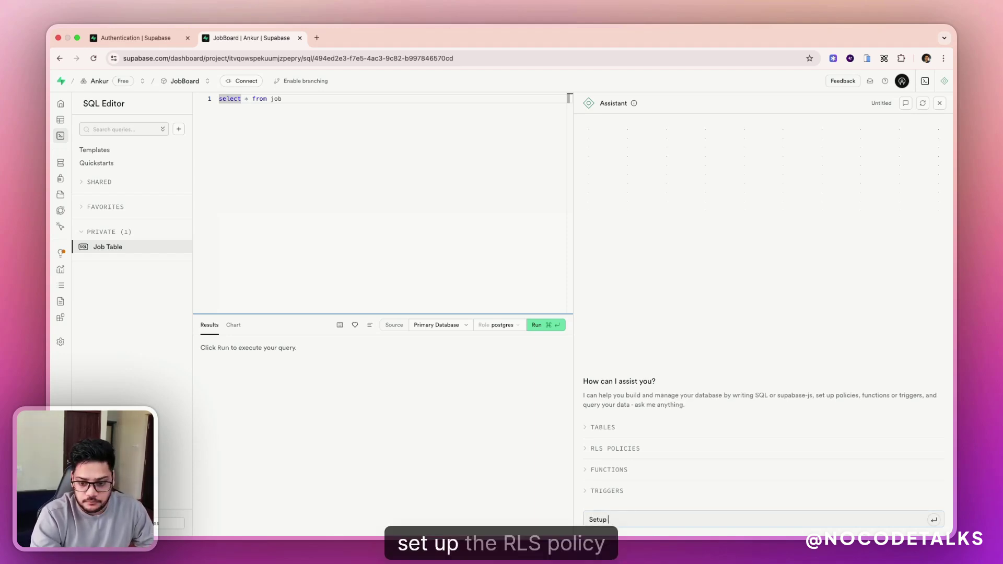
{"action": "type", "text": " the RLS polic"}
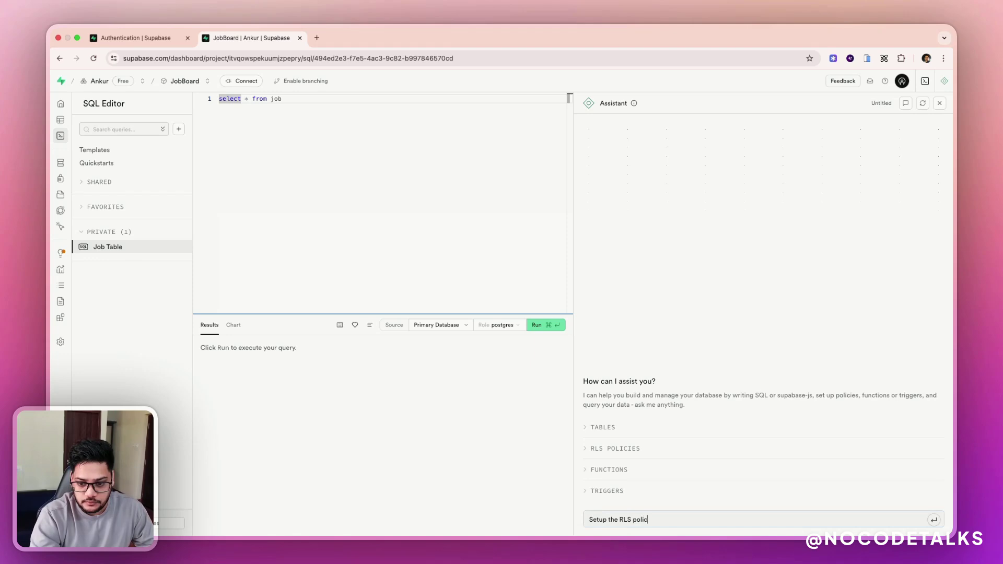
{"action": "type", "text": "y on the"}
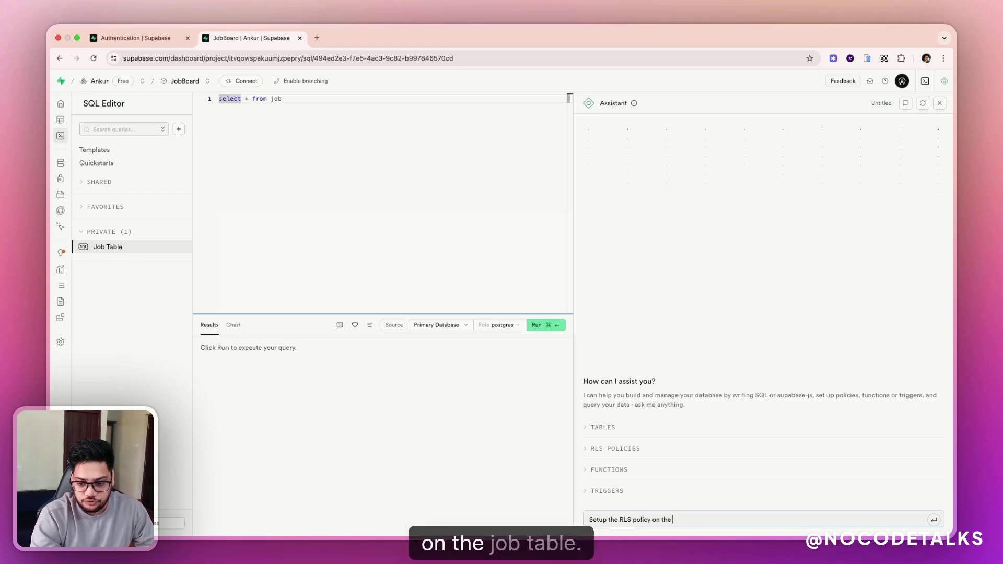
{"action": "type", "text": " job"}
Check the job table's name in the Table Editor in the original browser tab, then return to the SQL Editor tab.
{"action": "left_click", "coordinate": [136, 38]}
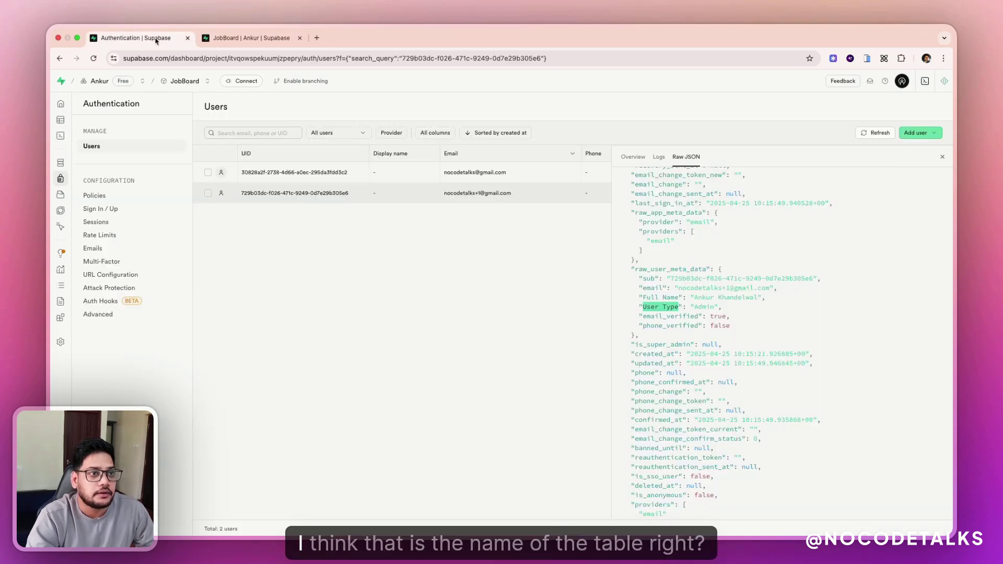
{"action": "left_click", "coordinate": [71, 120]}
{"action": "left_click", "coordinate": [125, 168]}
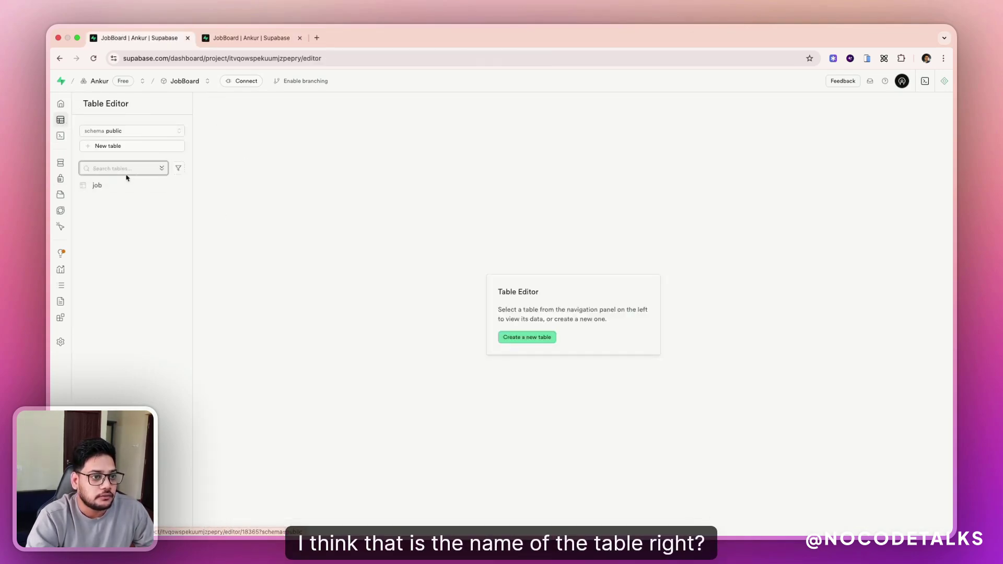
{"action": "left_click", "coordinate": [239, 35]}
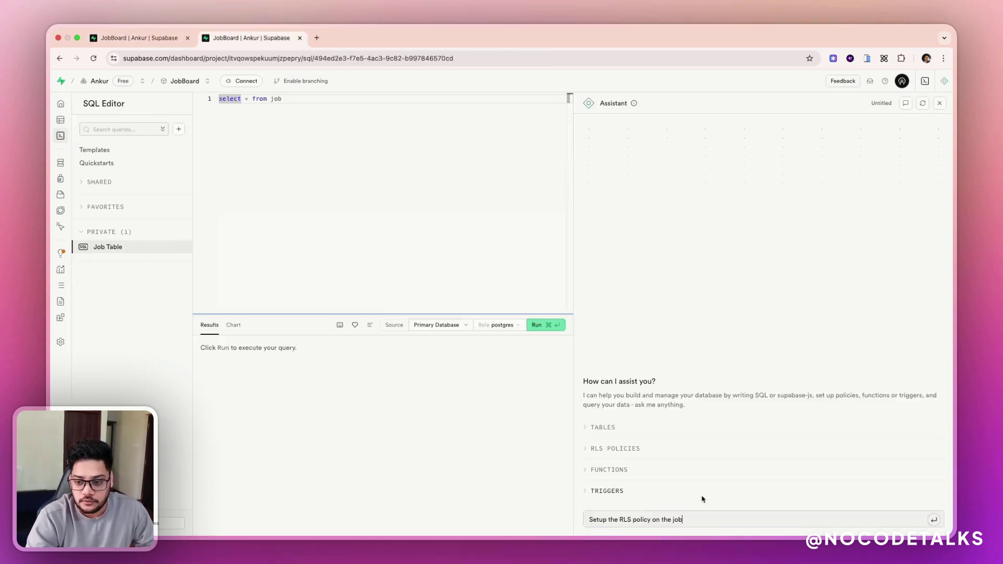
Continue the Assistant prompt with the read rule "table where any logged in can see the data".
{"action": "type", "text": "table where"}
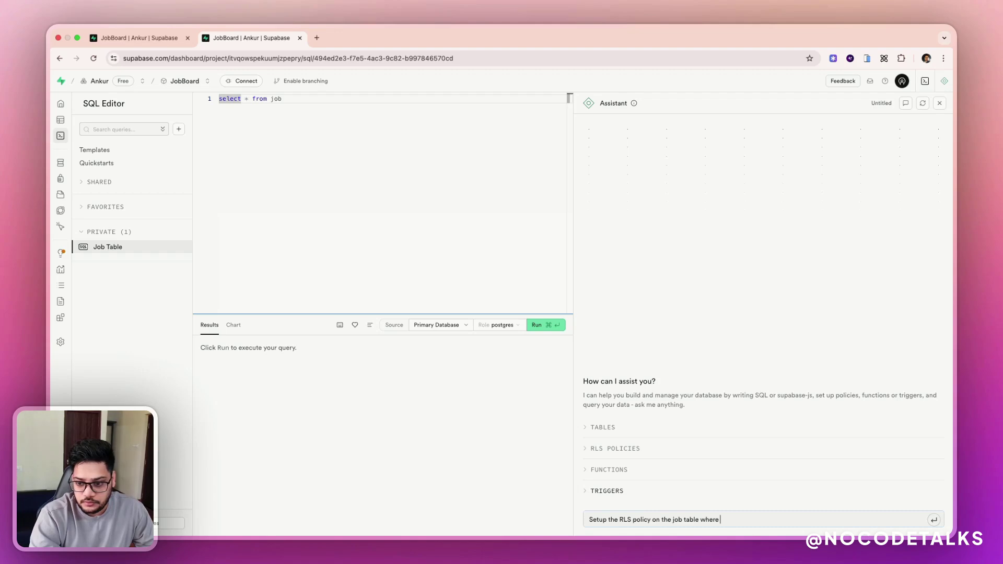
{"action": "type", "text": " any logged u"}
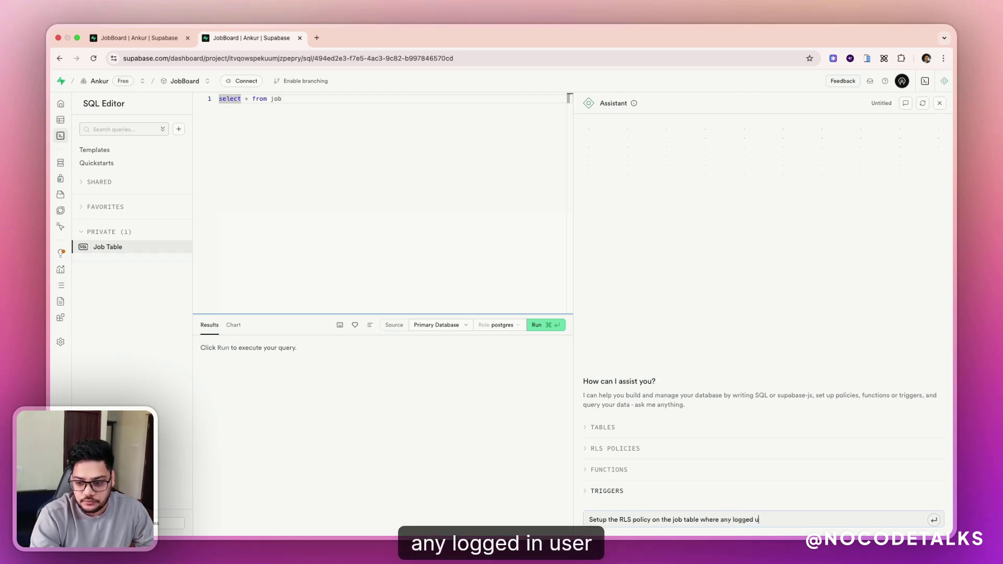
{"action": "key", "text": "BackSpace"}
{"action": "type", "text": "in ca"}
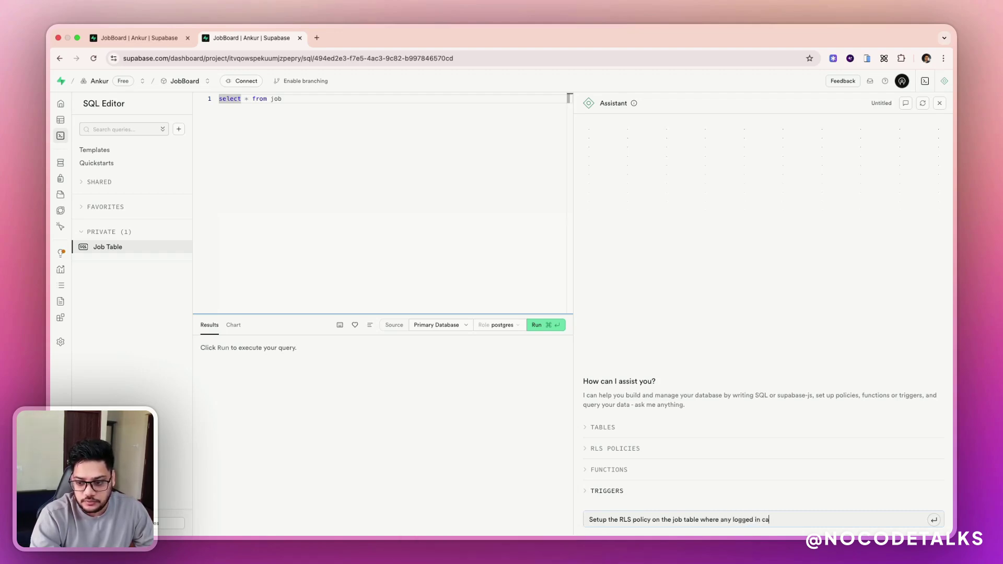
{"action": "type", "text": "n see the data"}
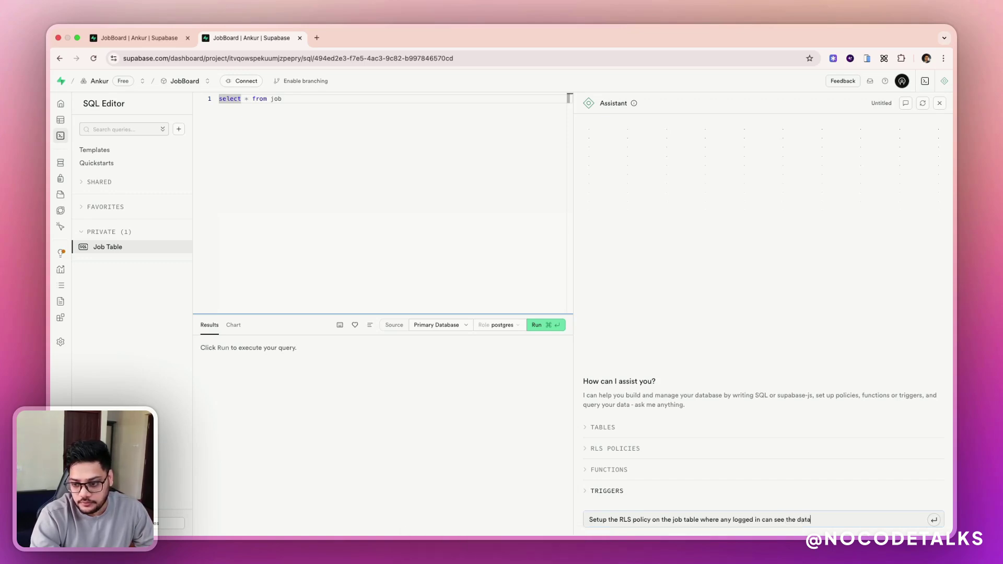
Add the start of the write rule to the Assistant prompt: but for insert/update/delete user metadata "user.
{"action": "type", "text": " but "}
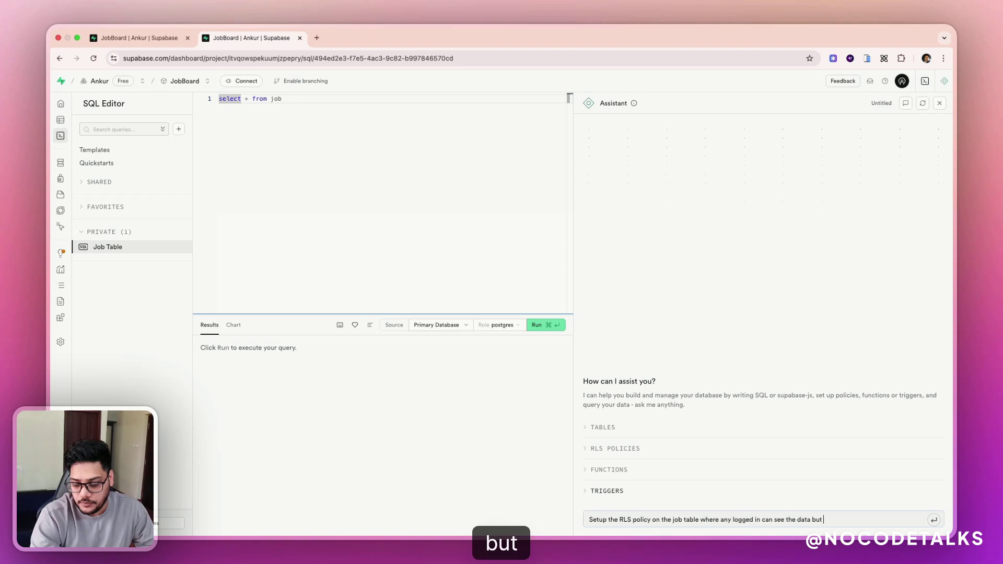
{"action": "type", "text": "for s"}
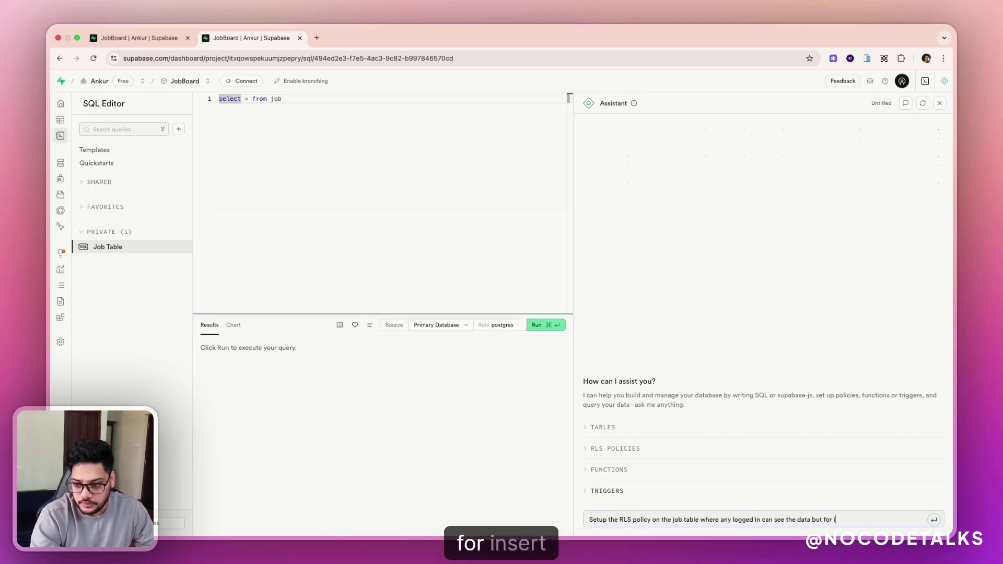
{"action": "type", "text": "nesr"}
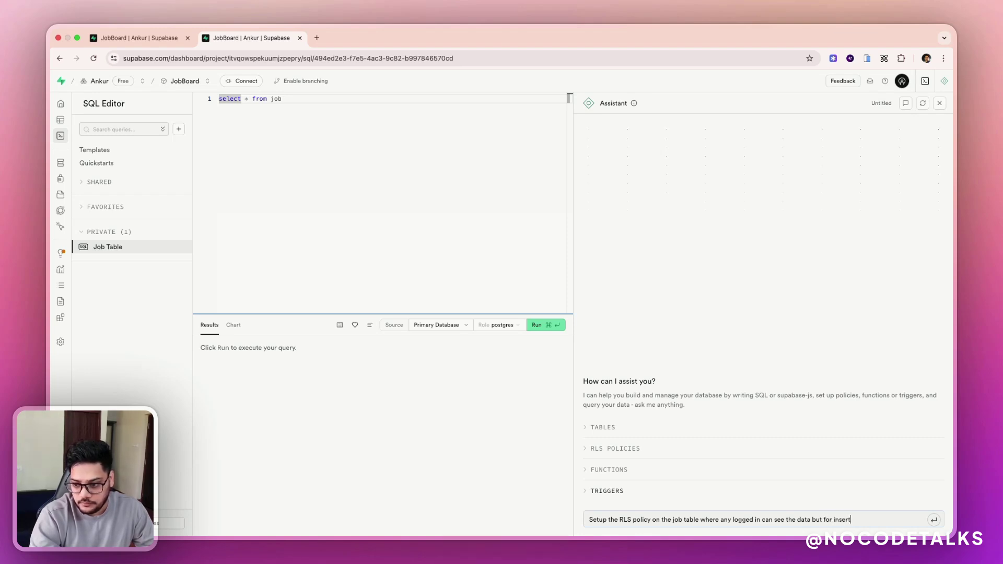
{"action": "type", "text": "upd"}
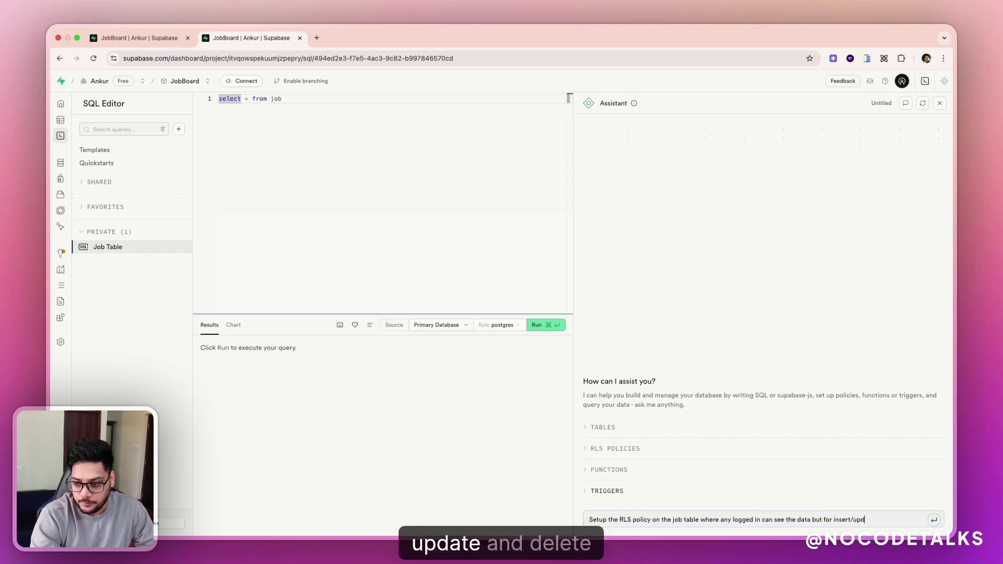
{"action": "type", "text": "ate/delete"}
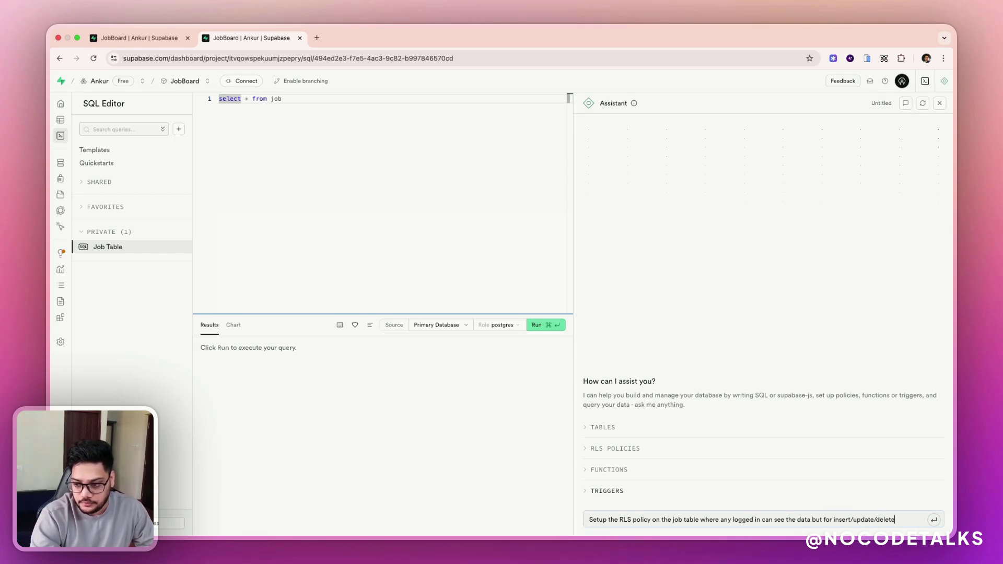
{"action": "type", "text": " user met"}
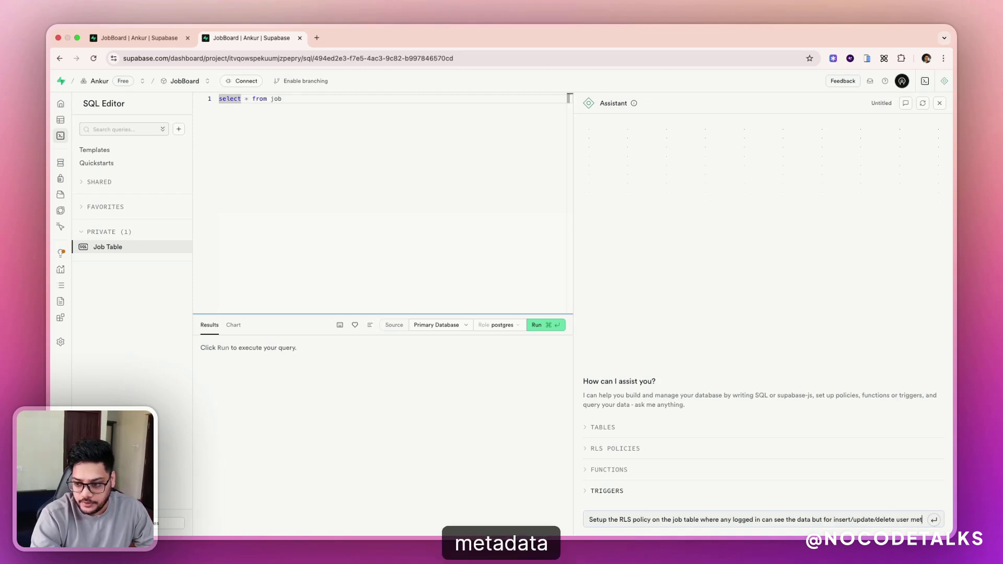
{"action": "type", "text": "adata"}
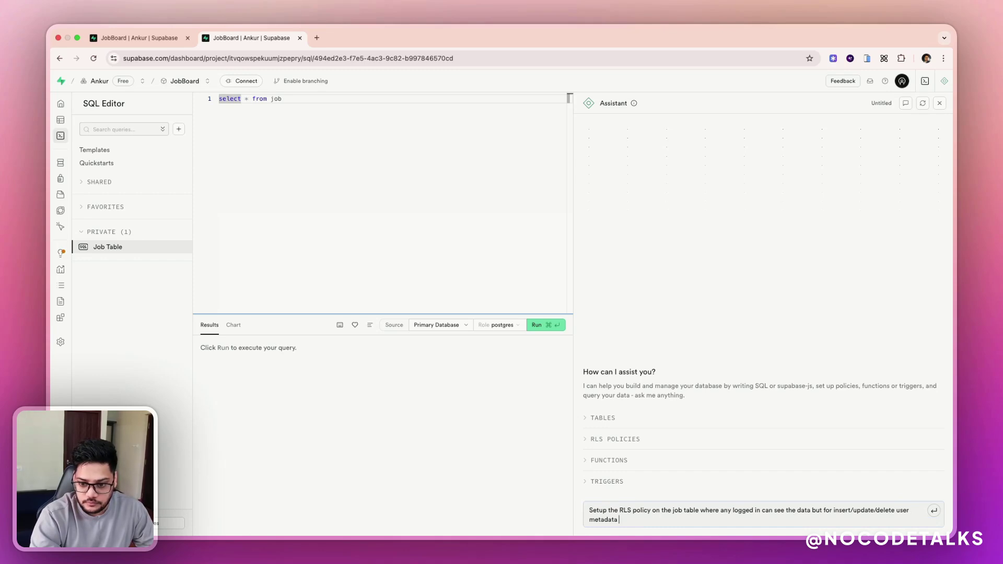
{"action": "type", "text": " \"user"}
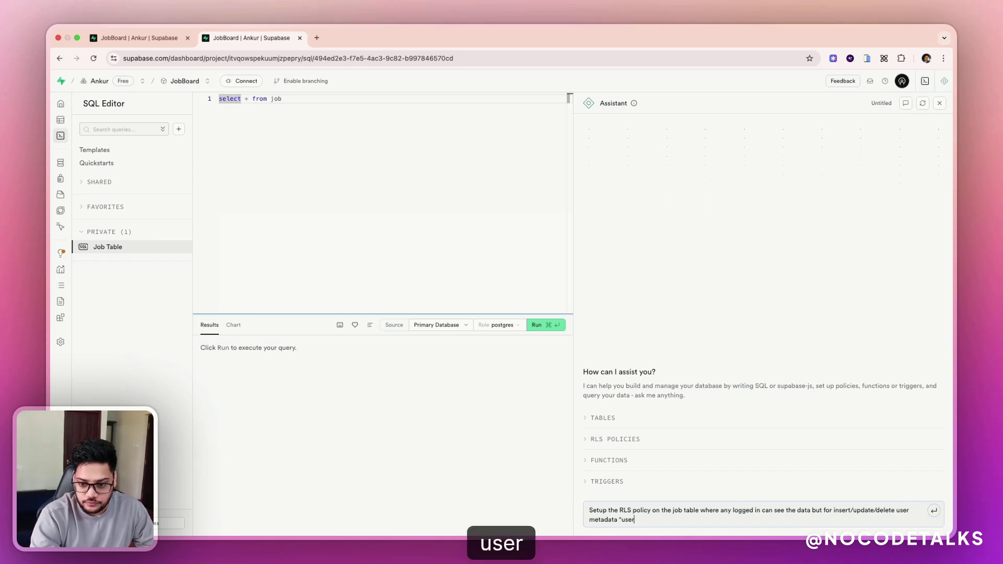
Look up the user type key name in the second listed user's raw JSON under Authentication in the original browser tab.
{"action": "left_click", "coordinate": [139, 37]}
{"action": "left_click", "coordinate": [91, 179]}
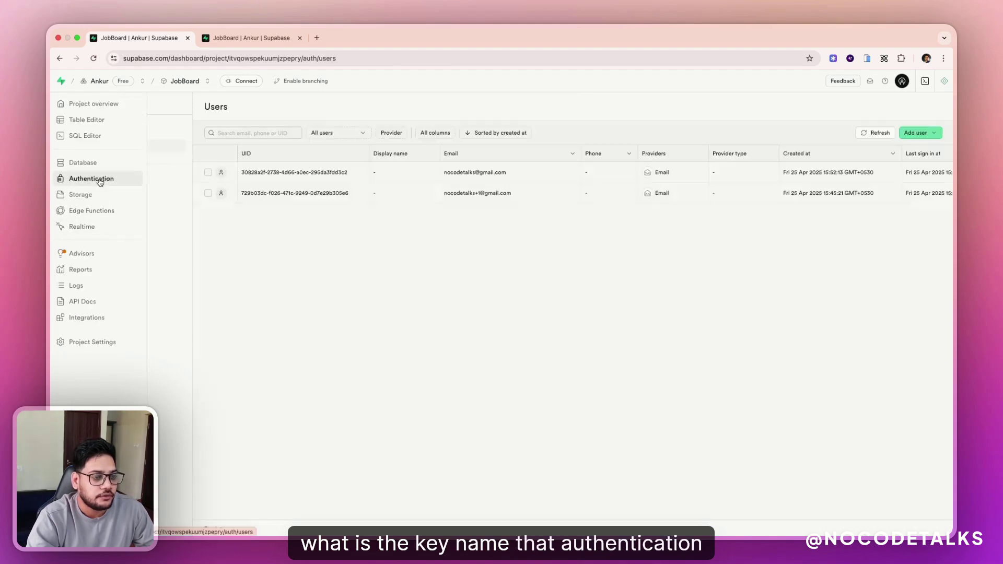
{"action": "left_click", "coordinate": [521, 194]}
{"action": "left_click", "coordinate": [686, 157]}
{"action": "scroll", "coordinate": [668, 390], "scroll_direction": "down", "scroll_amount": 5}
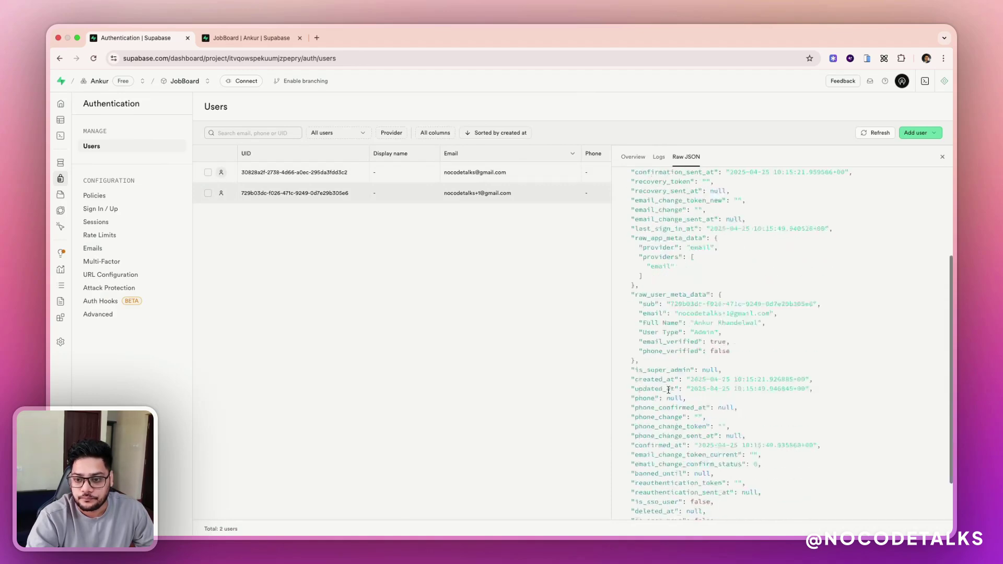
Copy the "User Type" key name from the user's raw_user_meta_data and return to the SQL Editor tab.
{"action": "scroll", "coordinate": [668, 390], "scroll_direction": "down", "scroll_amount": 2}
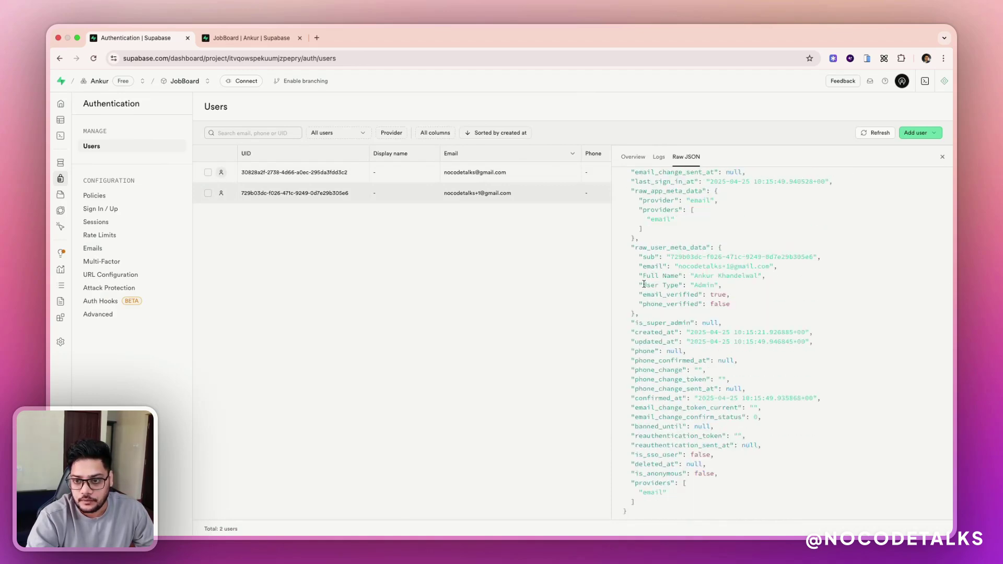
{"action": "left_click_drag", "start_coordinate": [643, 285], "coordinate": [680, 285]}
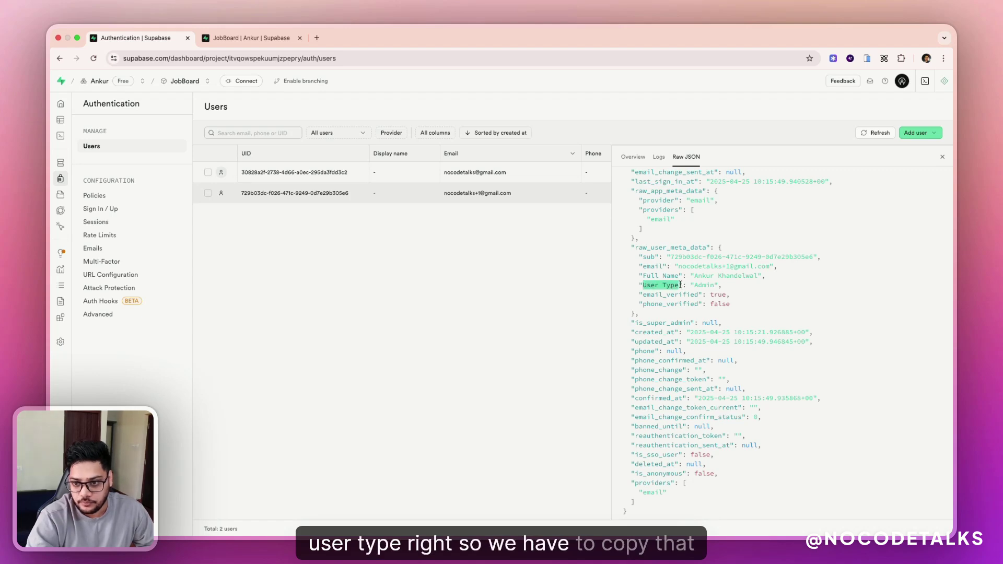
{"action": "key", "text": "ctrl+Tab"}
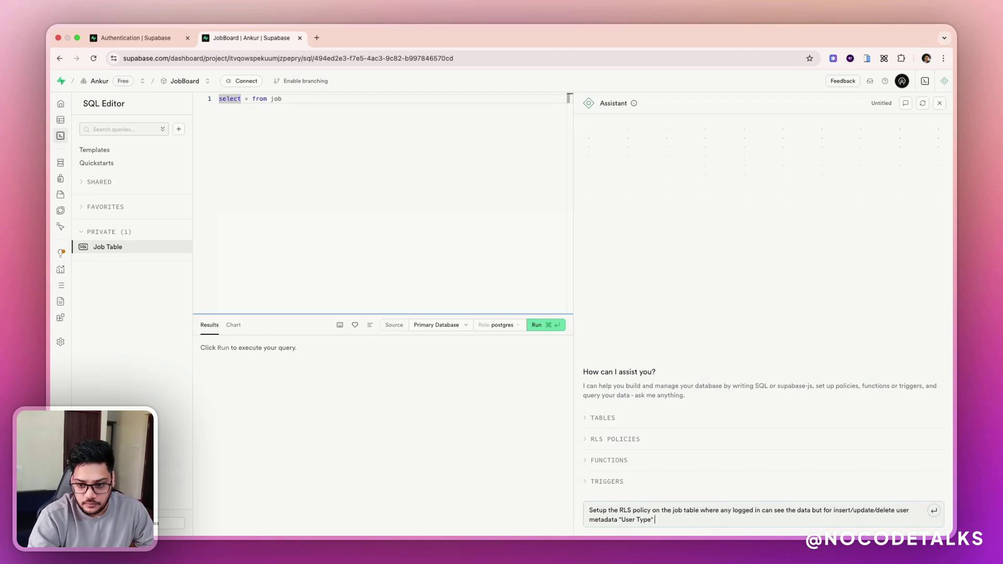
Complete the Assistant prompt with "User Type" should have the value "Admin" and send it.
{"action": "type", "text": "shoul"}
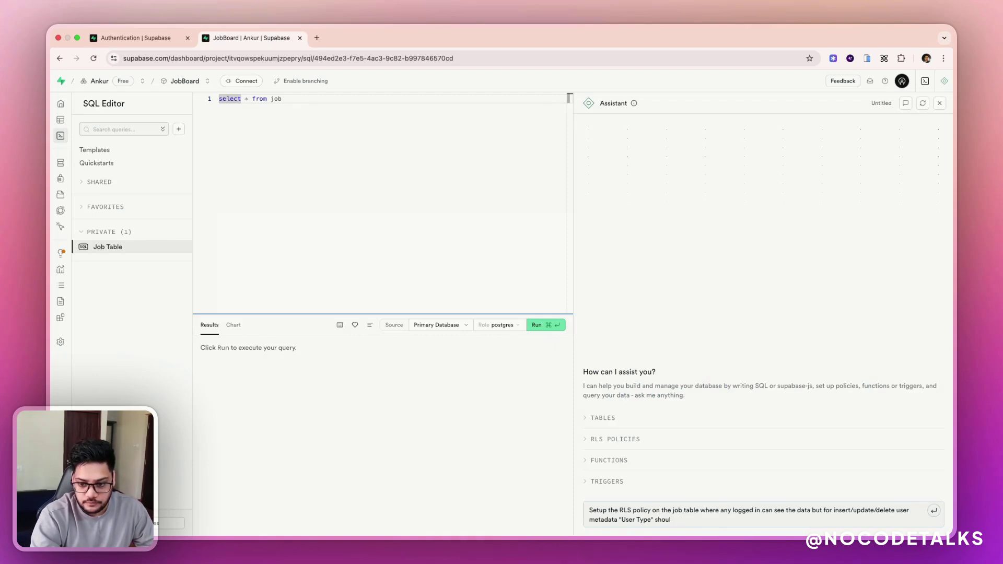
{"action": "type", "text": " dhave the valu"}
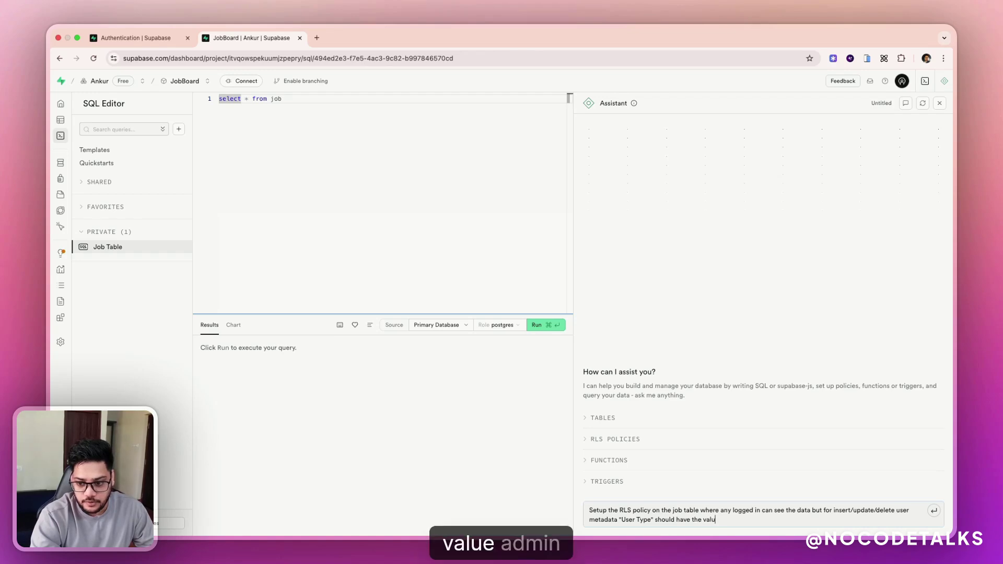
{"action": "type", "text": "e \"Admin"}
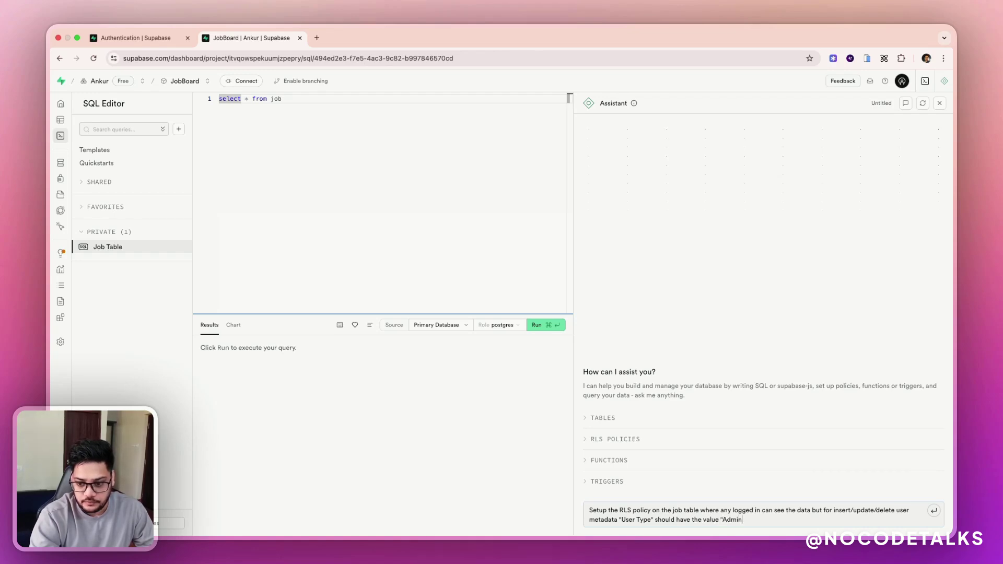
{"action": "key", "text": "Return"}
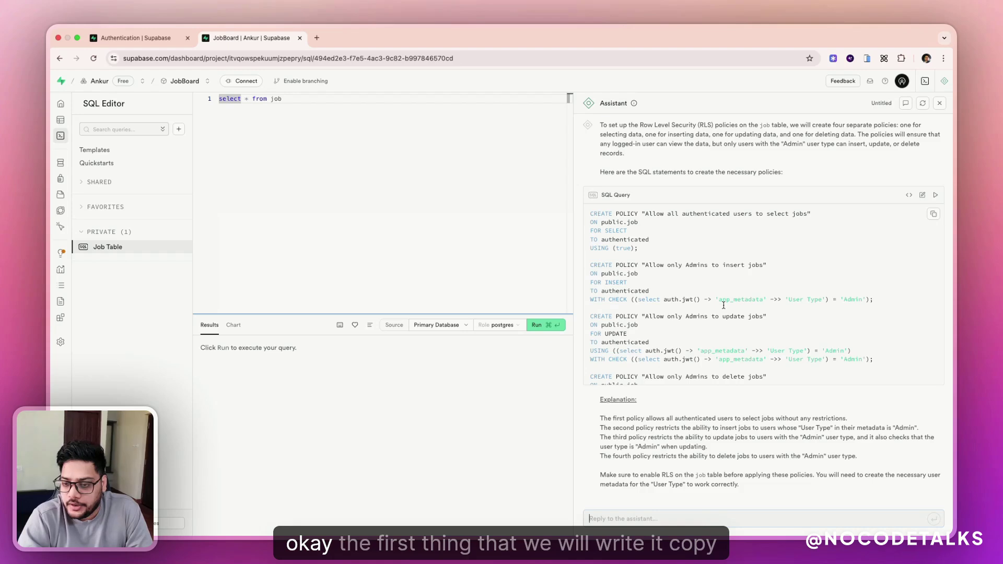
Replace the query in the SQL editor with the Assistant's "Allow all authenticated users to select jobs" policy statement.
{"action": "left_click_drag", "start_coordinate": [640, 248], "coordinate": [590, 215]}
{"action": "key", "text": "super+c"}
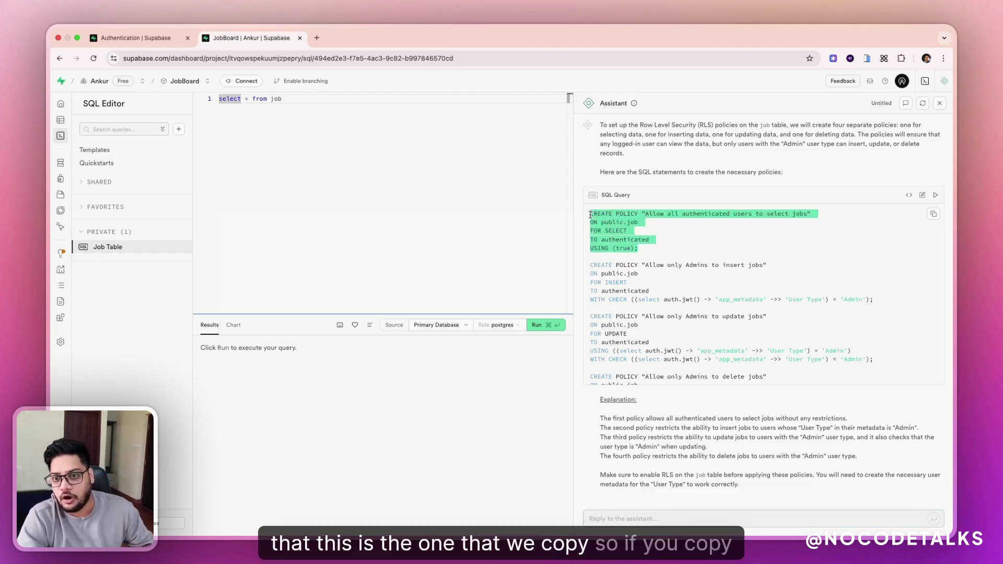
{"action": "left_click", "coordinate": [293, 102]}
{"action": "key", "text": "super+a"}
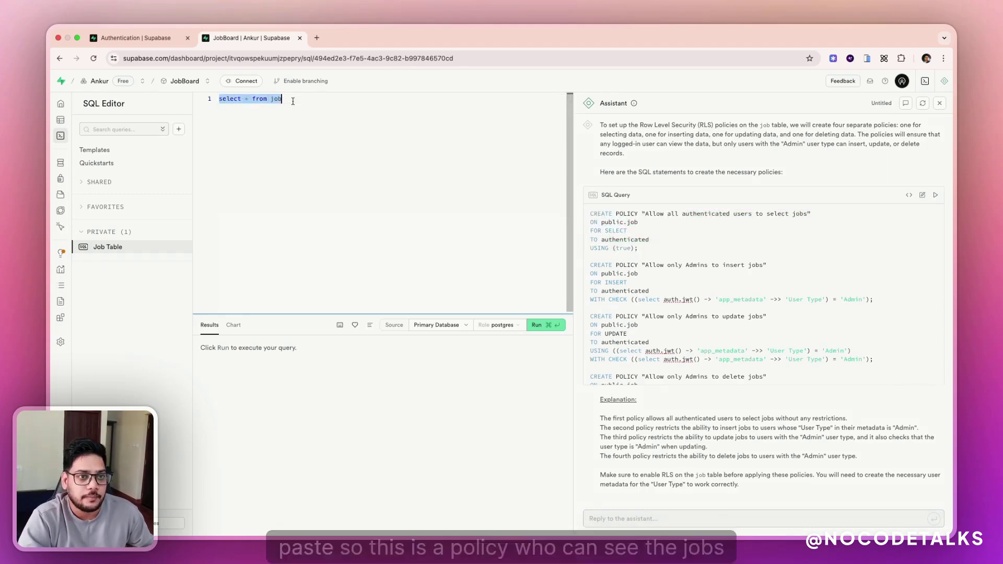
{"action": "key", "text": "super+v"}
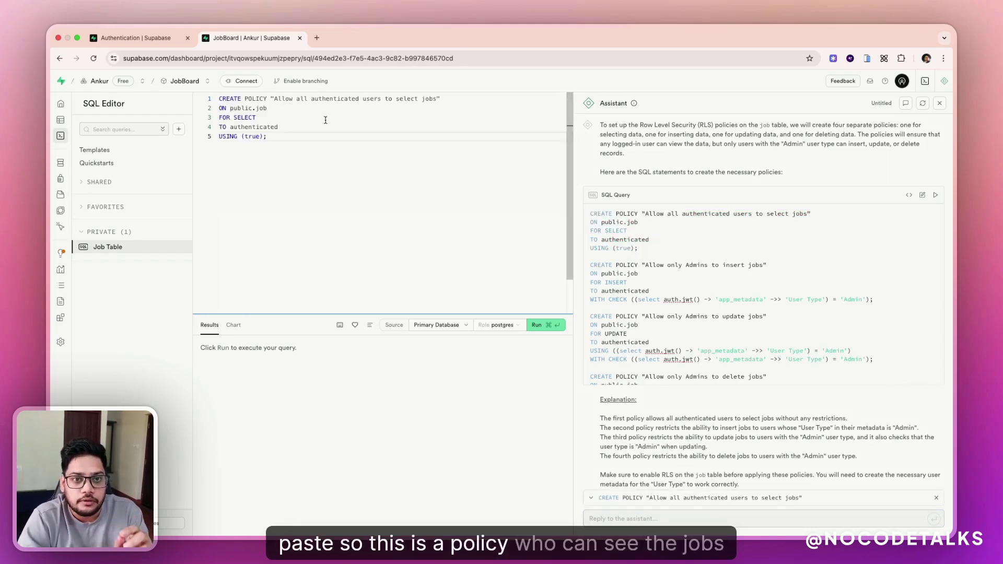
Review the authenticated role and the true condition in the select policy, and run the statement.
{"action": "double_click", "coordinate": [239, 127]}
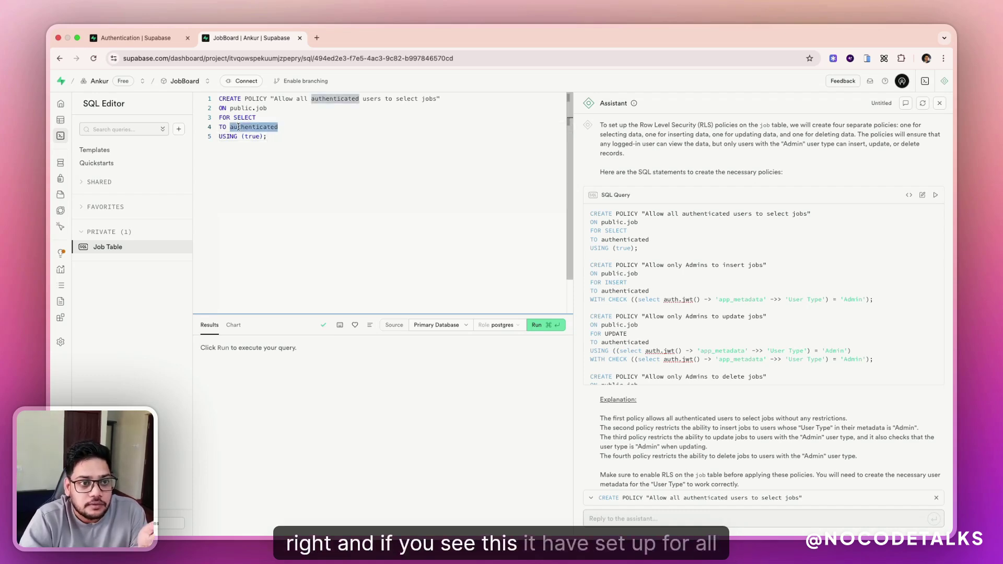
{"action": "left_click", "coordinate": [273, 136]}
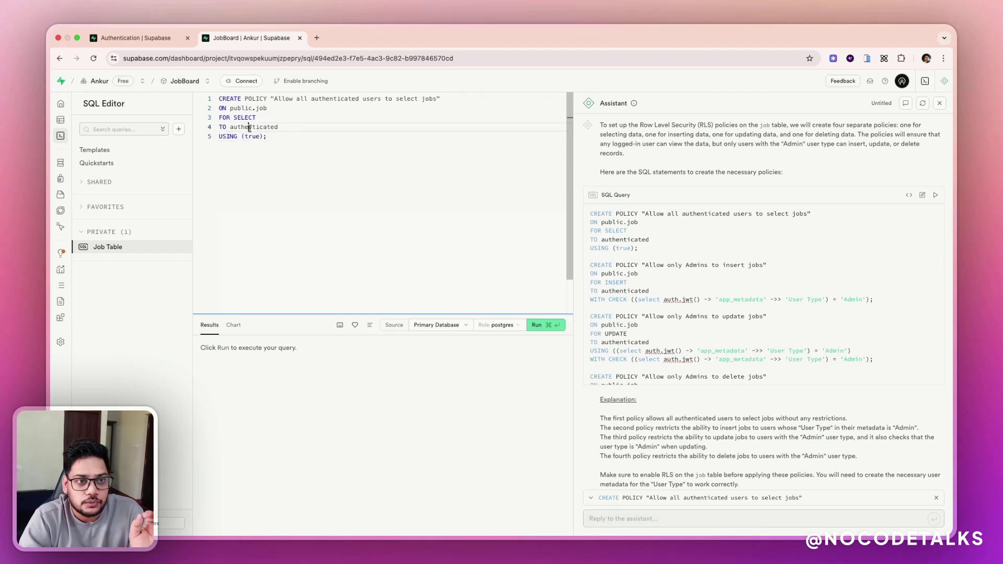
{"action": "double_click", "coordinate": [250, 128]}
{"action": "double_click", "coordinate": [251, 136]}
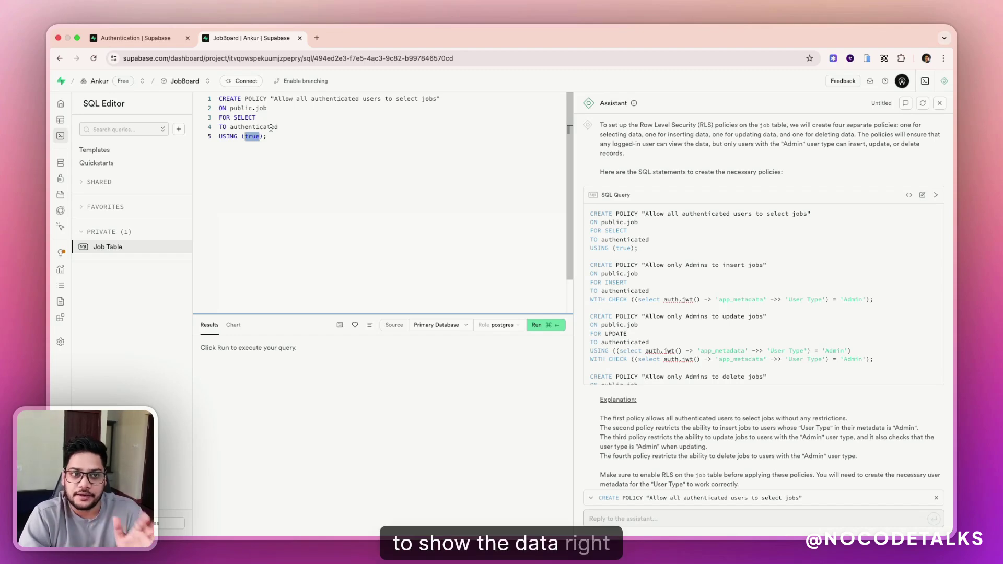
{"action": "double_click", "coordinate": [271, 127]}
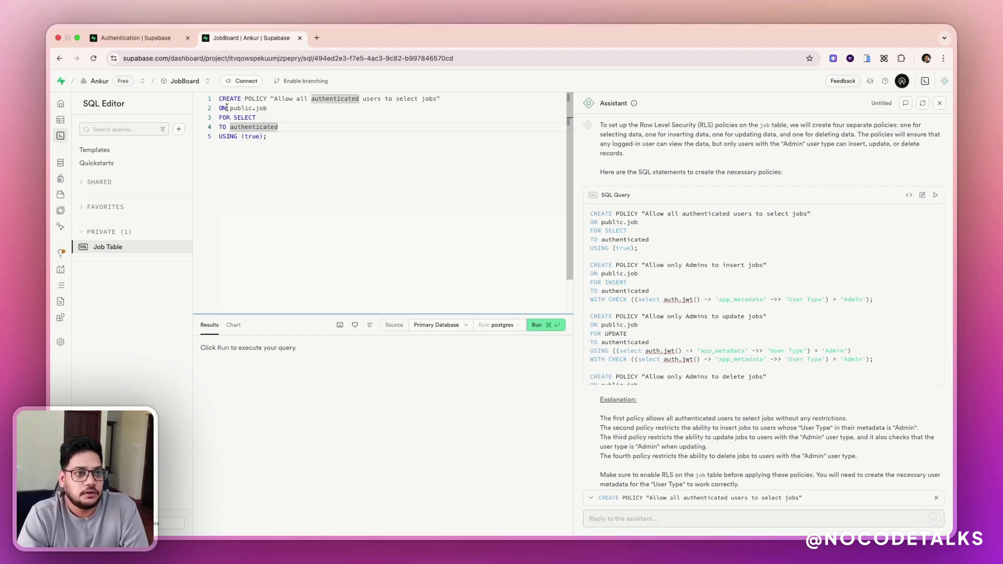
{"action": "left_click", "coordinate": [544, 325]}
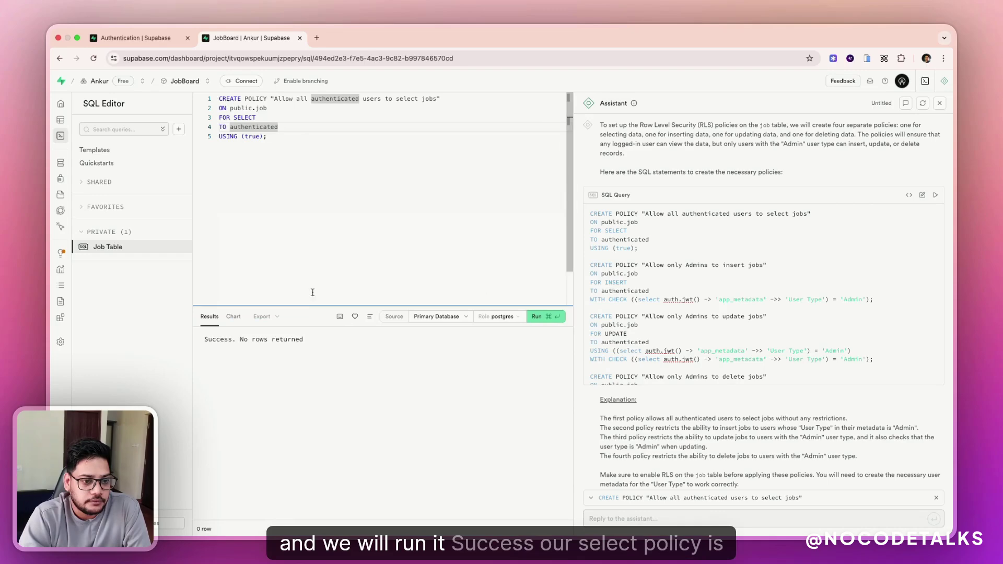
Replace the SQL editor contents with the Assistant's "Allow only Admins to insert jobs" policy statement.
{"action": "left_click", "coordinate": [307, 135]}
{"action": "key", "text": "super+a"}
{"action": "key", "text": "BackSpace"}
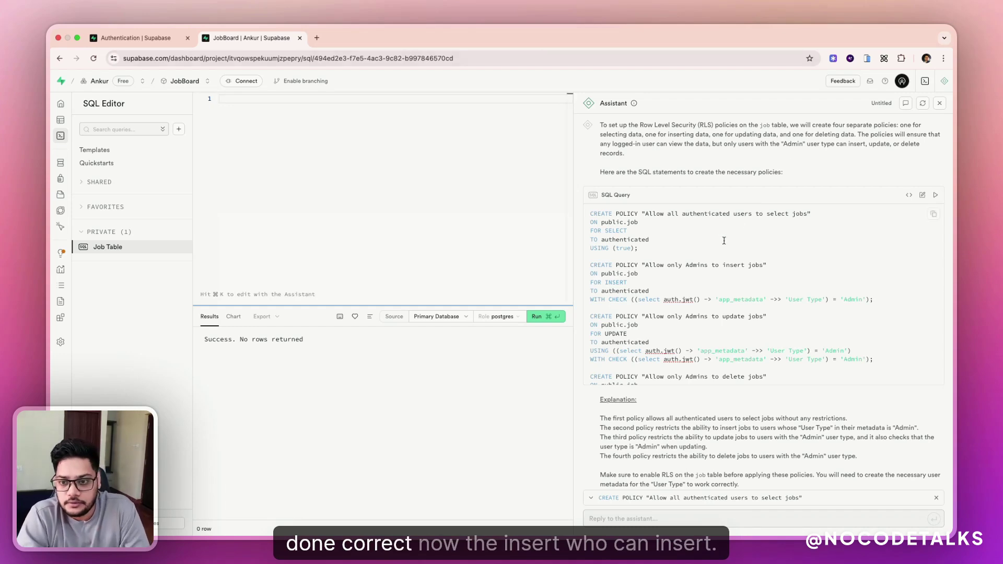
{"action": "scroll", "coordinate": [723, 239], "scroll_direction": "down", "scroll_amount": 2}
{"action": "scroll", "coordinate": [721, 265], "scroll_direction": "up", "scroll_amount": 1}
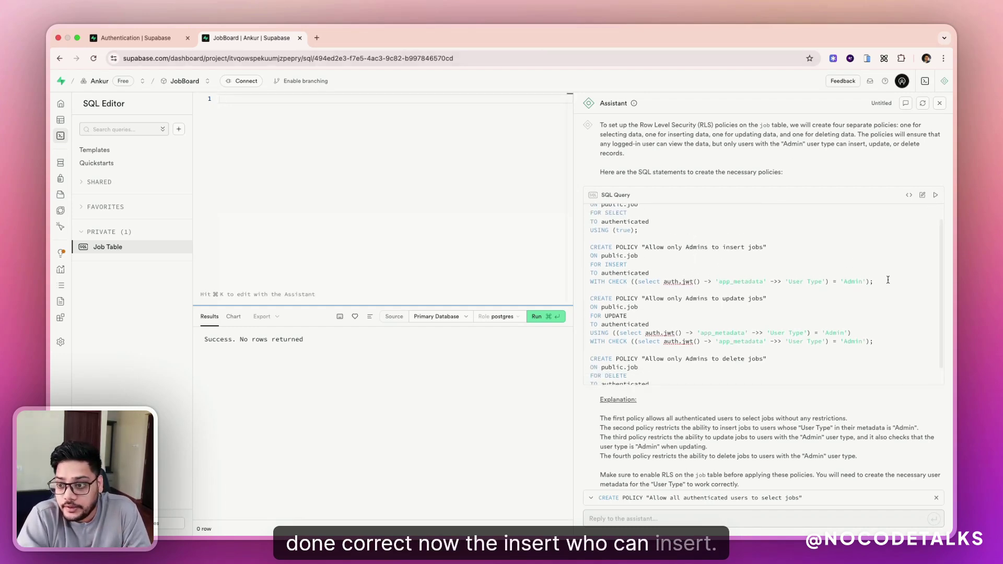
{"action": "scroll", "coordinate": [742, 277], "scroll_direction": "down", "scroll_amount": 1}
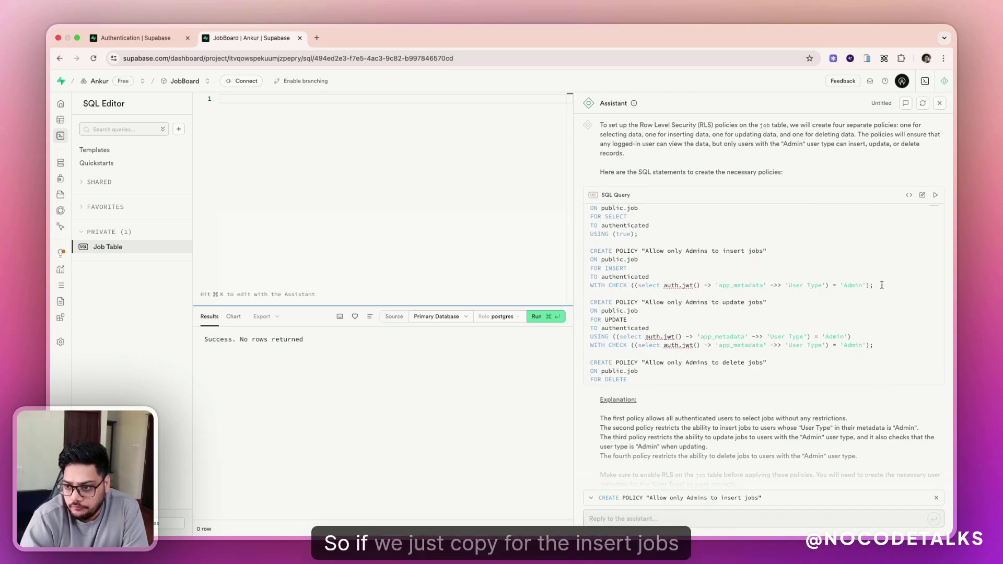
{"action": "left_click_drag", "start_coordinate": [876, 286], "coordinate": [589, 250]}
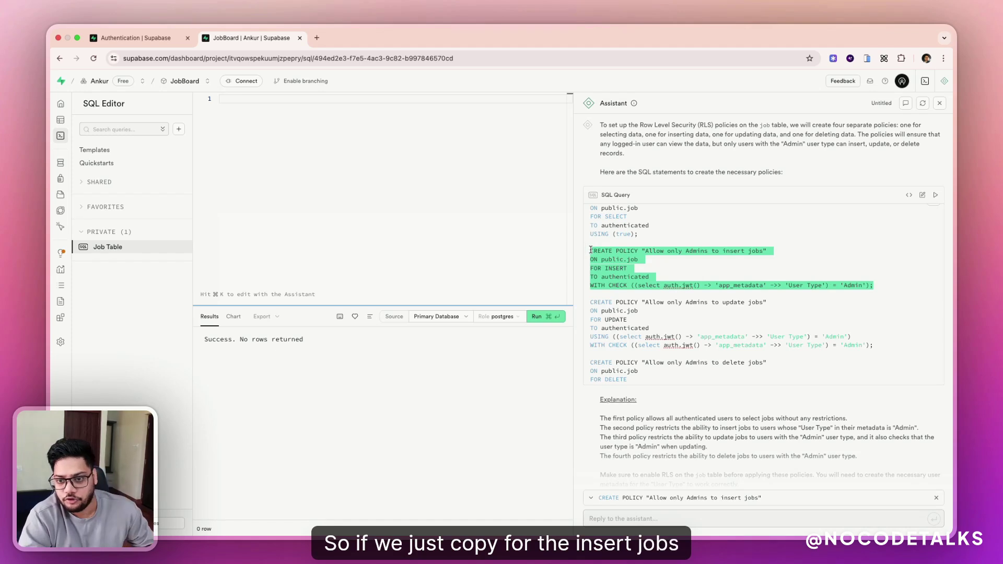
{"action": "key", "text": "super+c"}
{"action": "left_click", "coordinate": [426, 193]}
{"action": "key", "text": "super+v"}
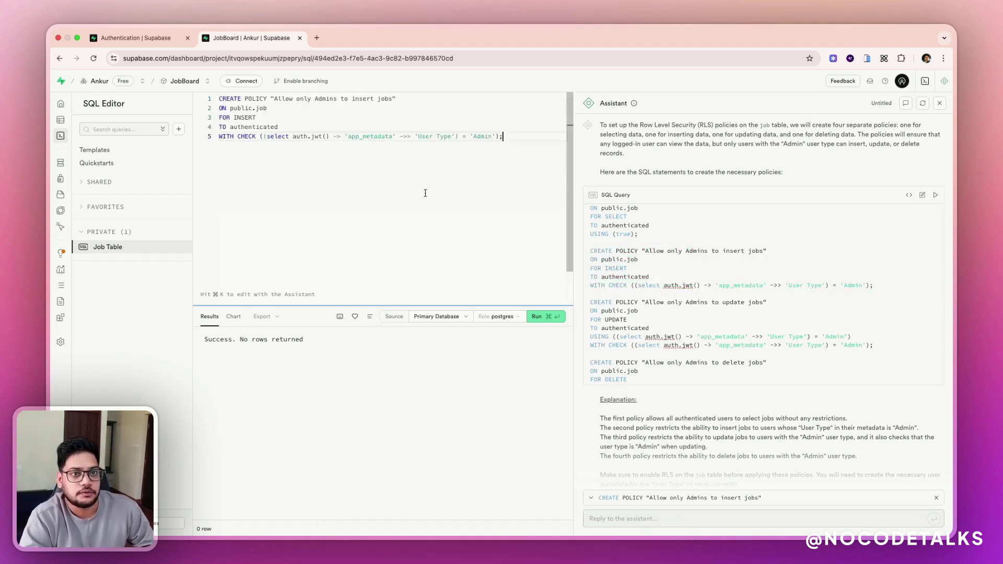
Change app_metadata to user_metadata in the insert policy's WITH CHECK clause.
{"action": "double_click", "coordinate": [365, 138]}
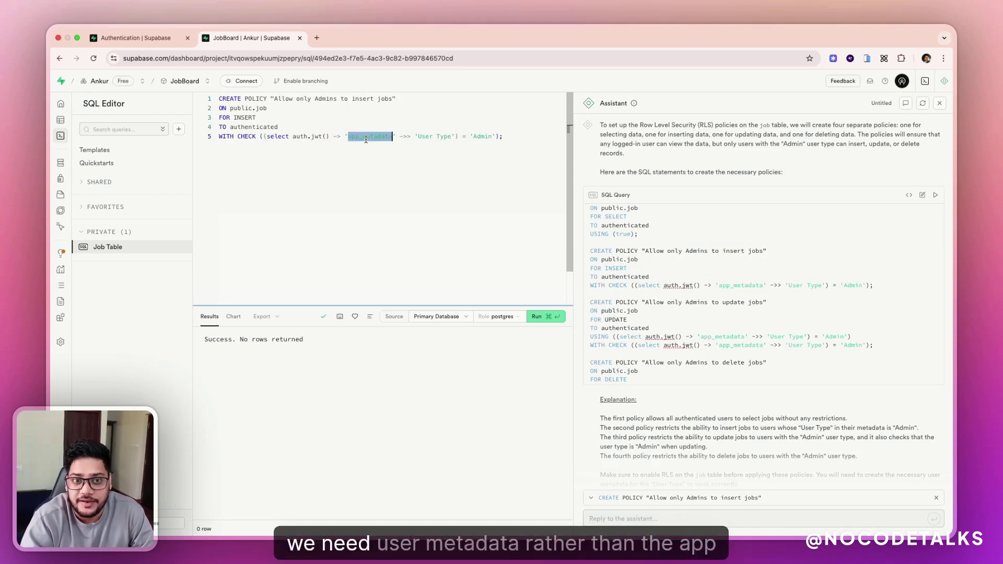
{"action": "left_click", "coordinate": [360, 137]}
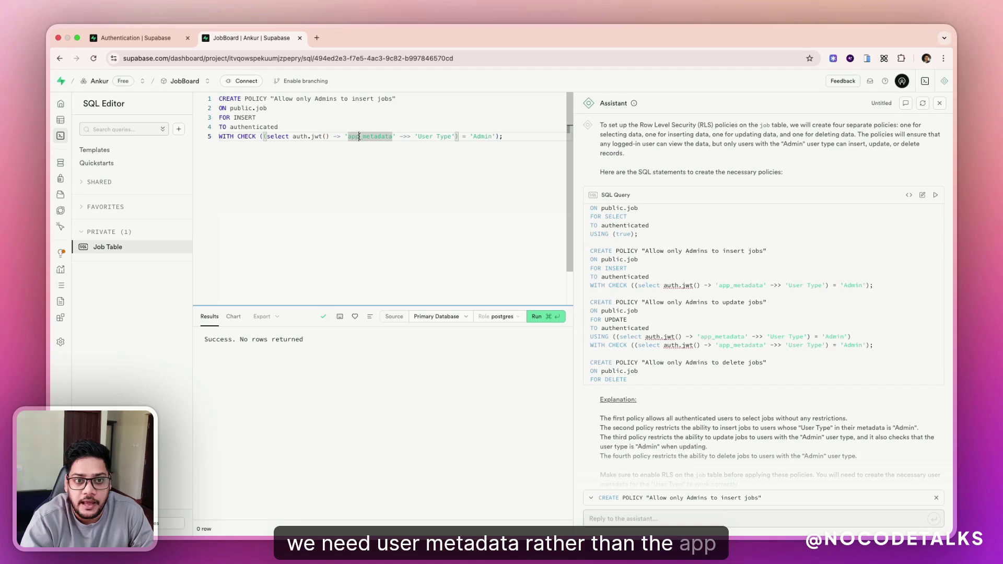
{"action": "key", "text": "BackSpace"}
{"action": "key", "text": "BackSpace"}
{"action": "key", "text": "BackSpace"}
{"action": "type", "text": "user"}
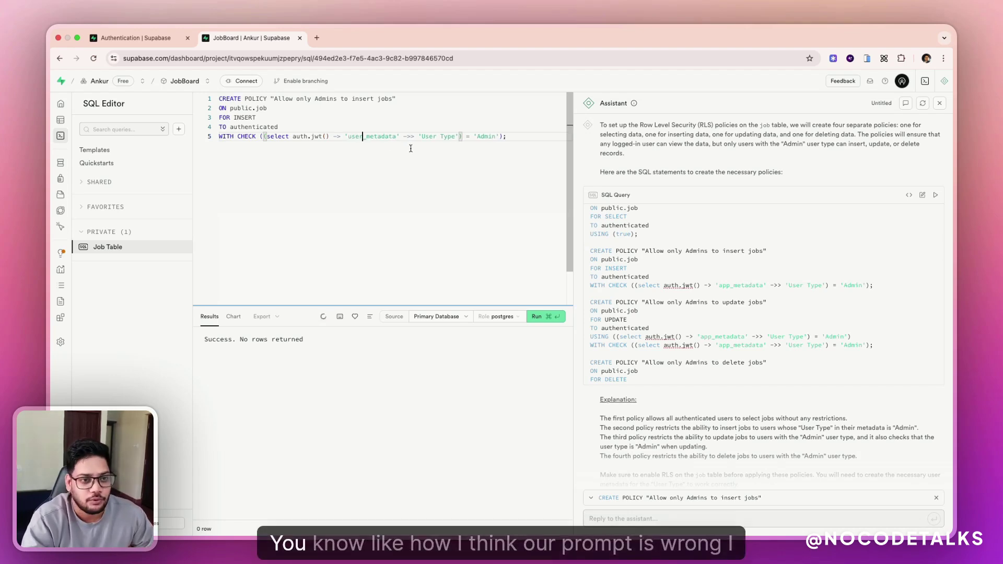
Compare the insert policy's user_metadata and Admin condition with the original prompt, and run the statement.
{"action": "scroll", "coordinate": [690, 185], "scroll_direction": "up", "scroll_amount": 3}
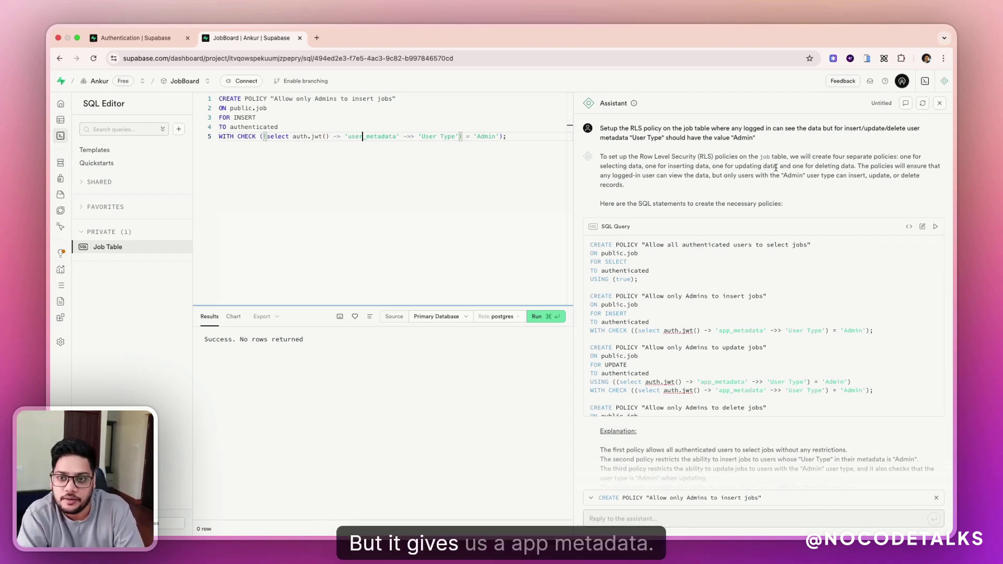
{"action": "scroll", "coordinate": [776, 168], "scroll_direction": "down", "scroll_amount": 1}
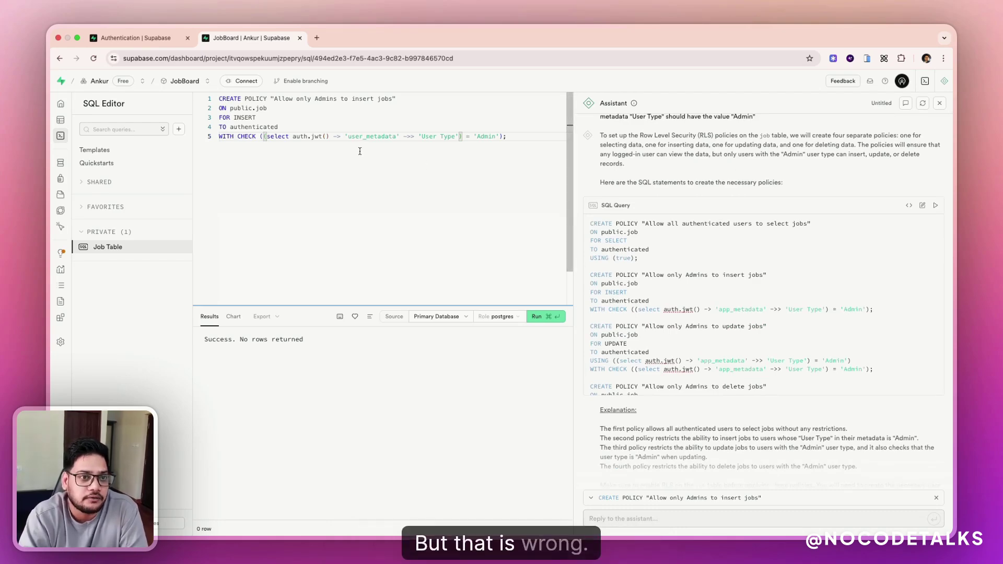
{"action": "left_click", "coordinate": [286, 128]}
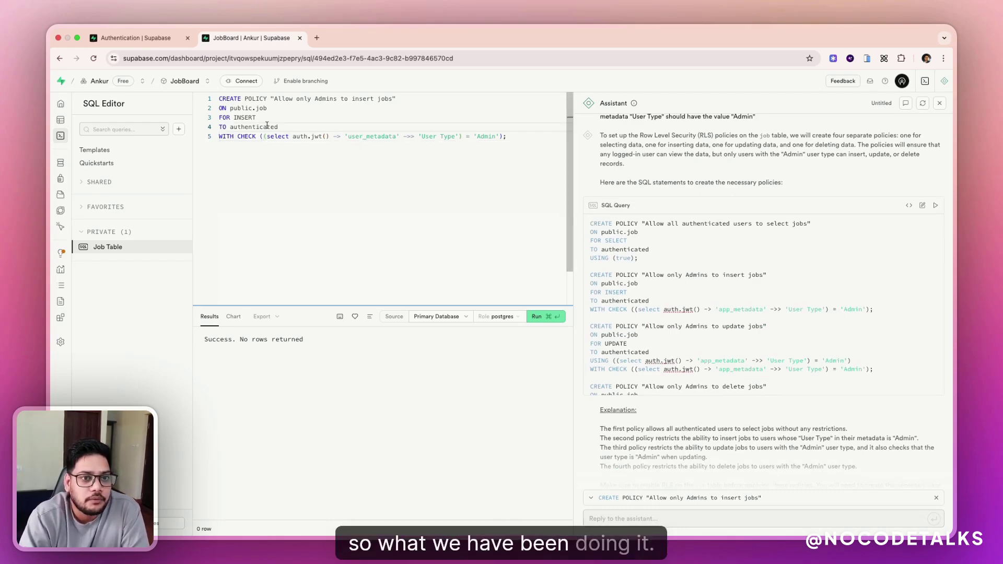
{"action": "double_click", "coordinate": [377, 136]}
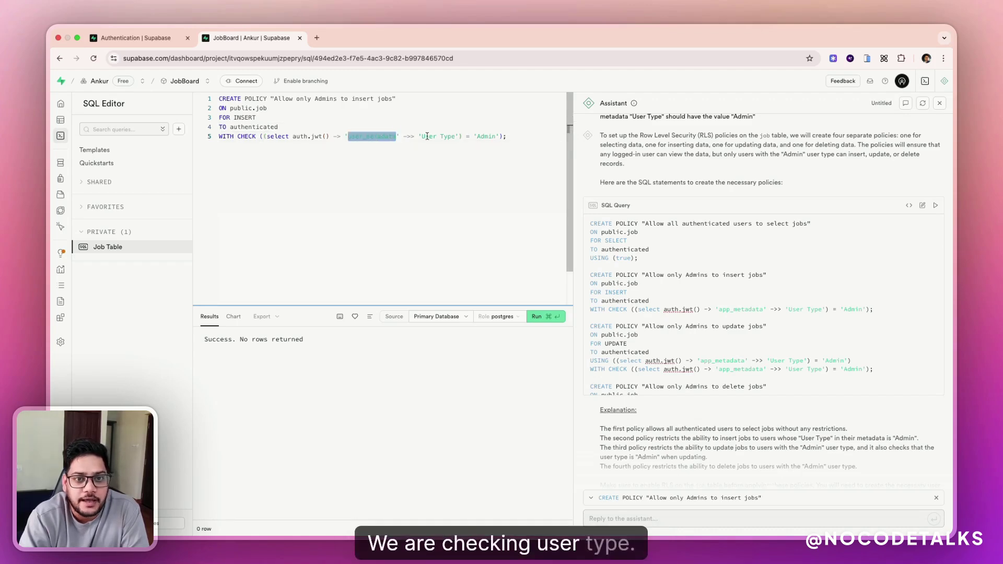
{"action": "double_click", "coordinate": [486, 137]}
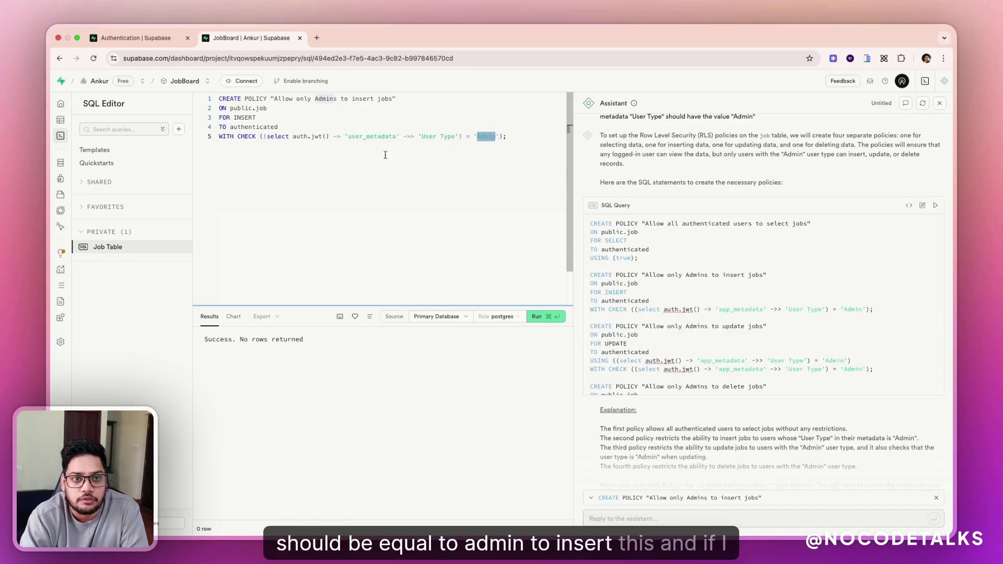
{"action": "left_click", "coordinate": [309, 107]}
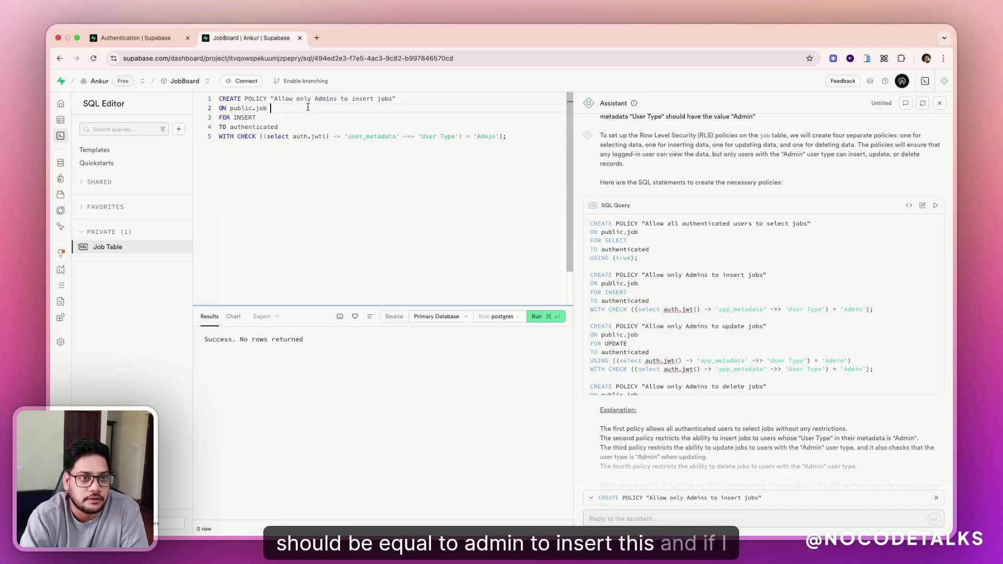
{"action": "left_click", "coordinate": [538, 316]}
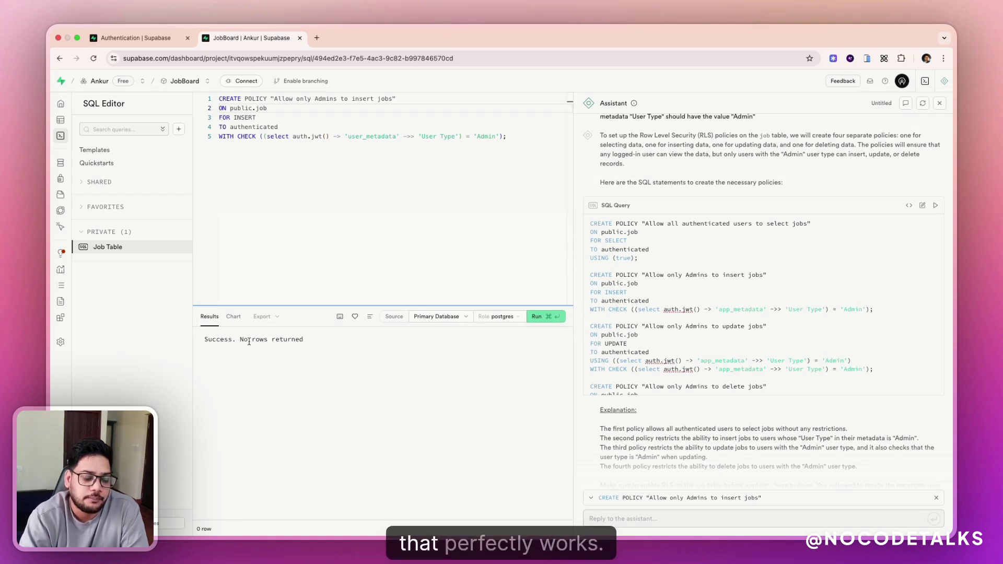
Replace the SQL editor contents with the Assistant's "Allow only Admins to update jobs" policy statement.
{"action": "left_click", "coordinate": [301, 219]}
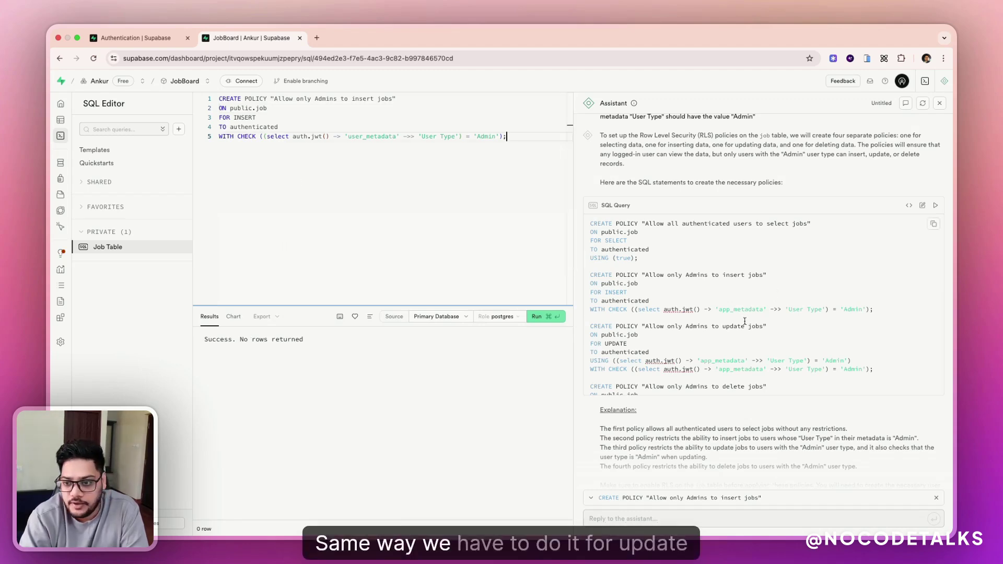
{"action": "scroll", "coordinate": [742, 327], "scroll_direction": "down", "scroll_amount": 2}
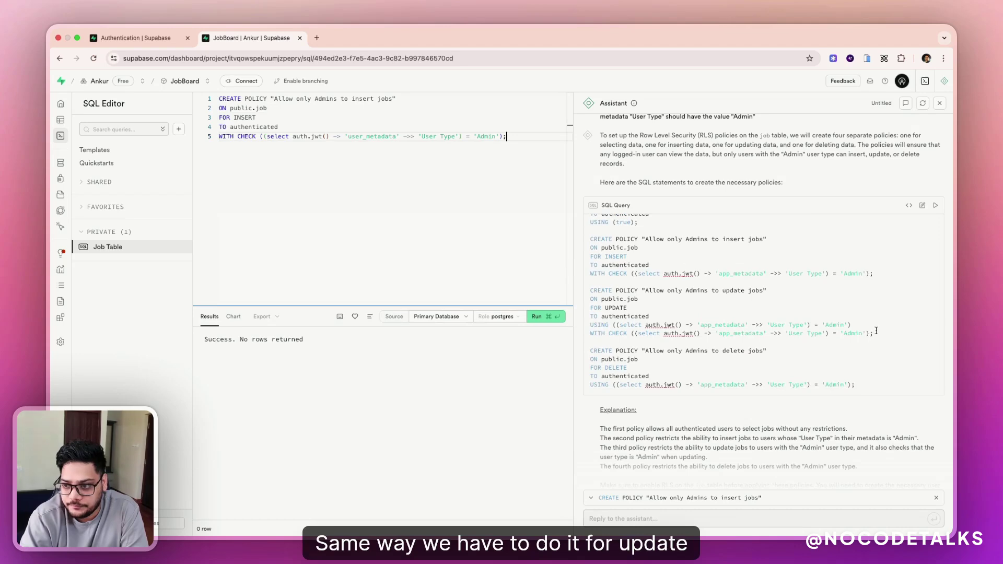
{"action": "left_click_drag", "start_coordinate": [874, 334], "coordinate": [598, 291]}
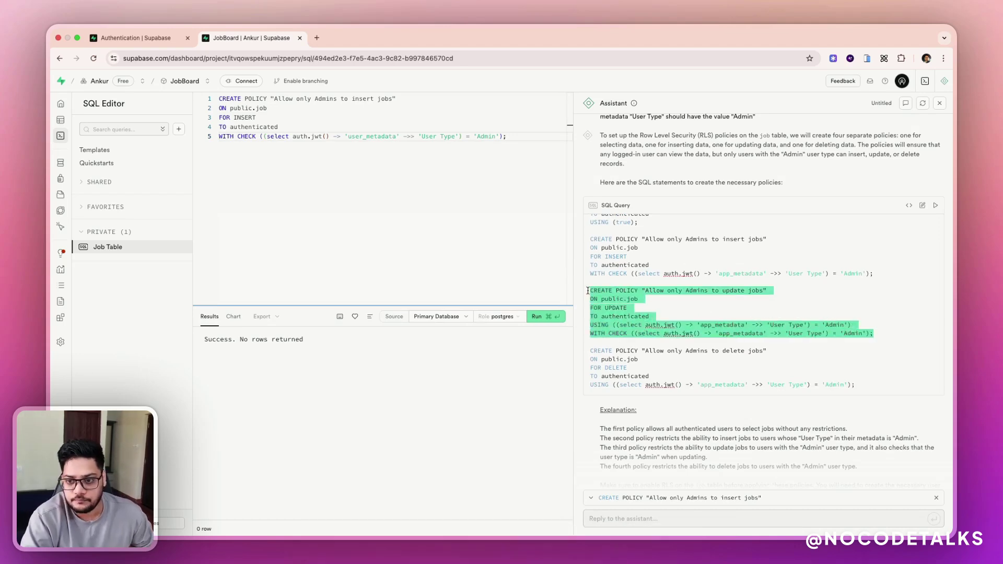
{"action": "key", "text": "cmd+c"}
{"action": "left_click", "coordinate": [380, 201]}
{"action": "key", "text": "cmd+a"}
{"action": "key", "text": "cmd+v"}
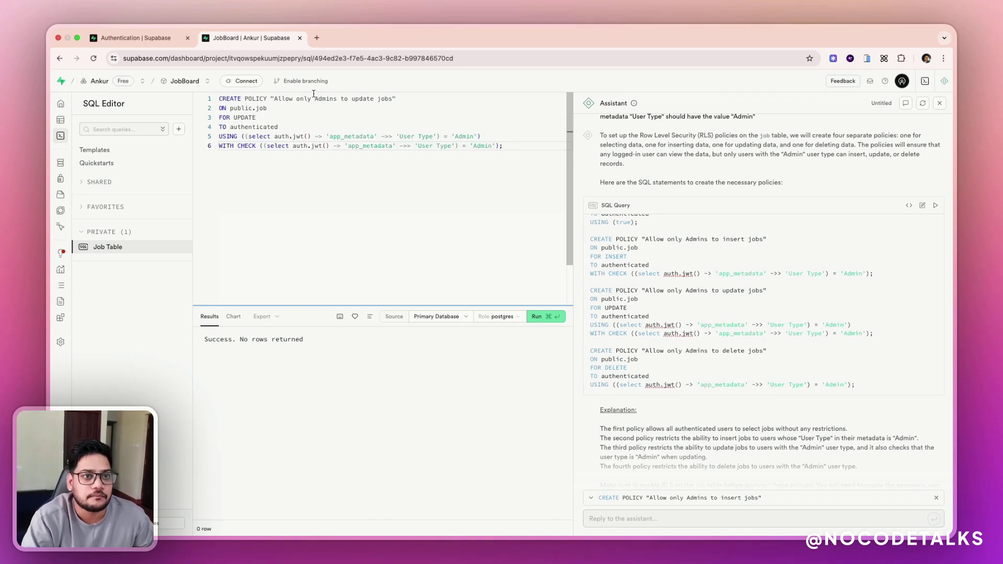
Change app_metadata to user_metadata in both the USING and WITH CHECK clauses of the update policy.
{"action": "double_click", "coordinate": [345, 136]}
{"action": "type", "text": "user_metadata"}
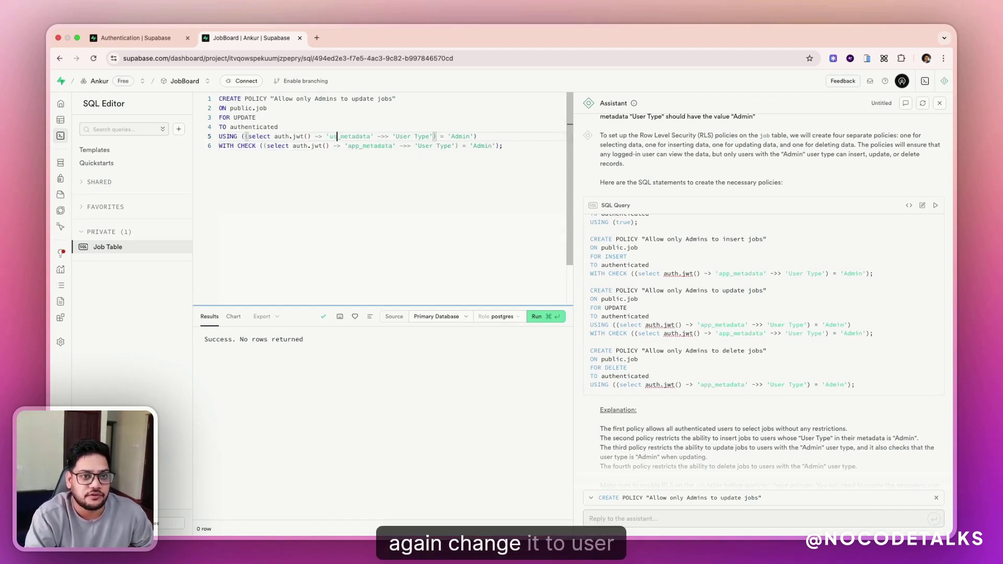
{"action": "left_click", "coordinate": [361, 146]}
{"action": "key", "text": "BackSpace"}
{"action": "key", "text": "BackSpace"}
{"action": "key", "text": "BackSpace"}
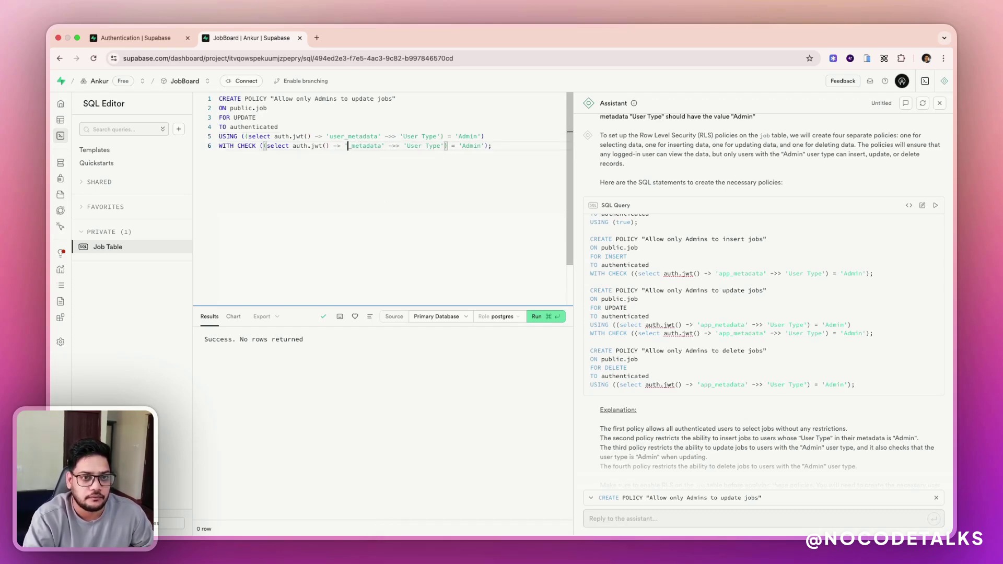
{"action": "type", "text": "user"}
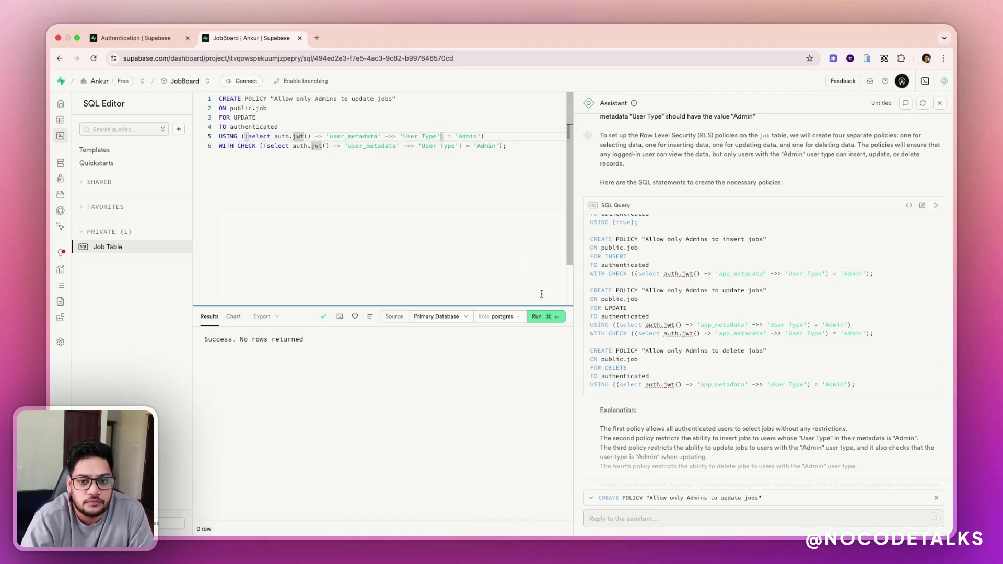
Replace the SQL editor contents with the Assistant's "Allow only Admins to delete jobs" policy statement.
{"action": "scroll", "coordinate": [763, 340], "scroll_direction": "down", "scroll_amount": 1}
{"action": "left_click_drag", "start_coordinate": [856, 365], "coordinate": [585, 324]}
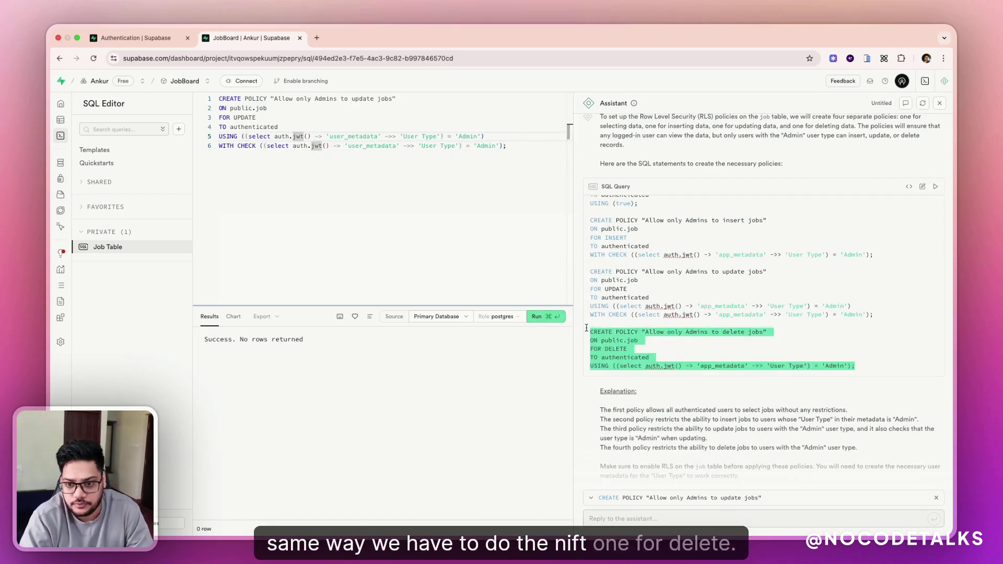
{"action": "key", "text": "super+c"}
{"action": "left_click", "coordinate": [327, 142]}
{"action": "key", "text": "super+a"}
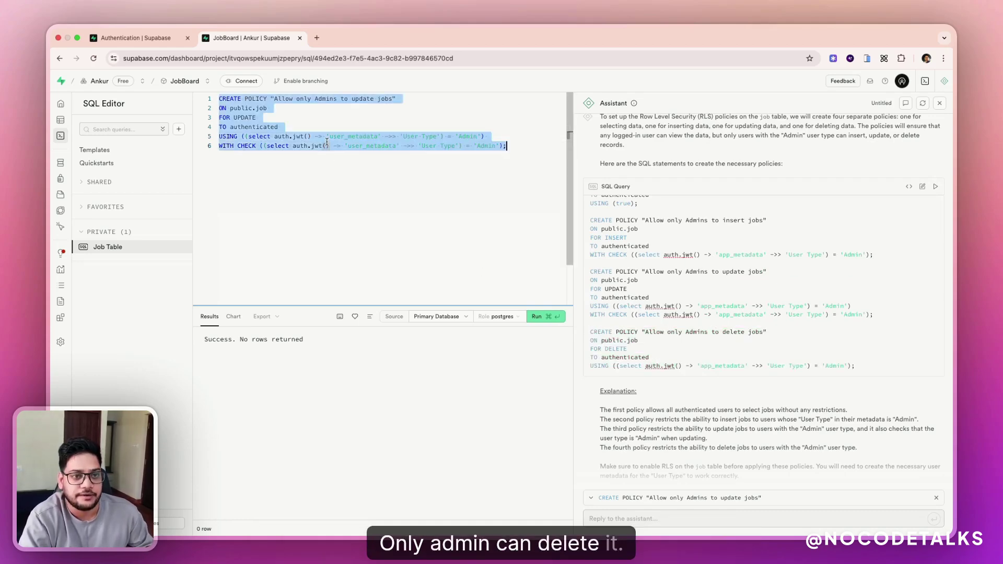
{"action": "key", "text": "super+v"}
Change app_metadata to user_metadata in the delete policy's USING clause and run the statement.
{"action": "left_click", "coordinate": [340, 135]}
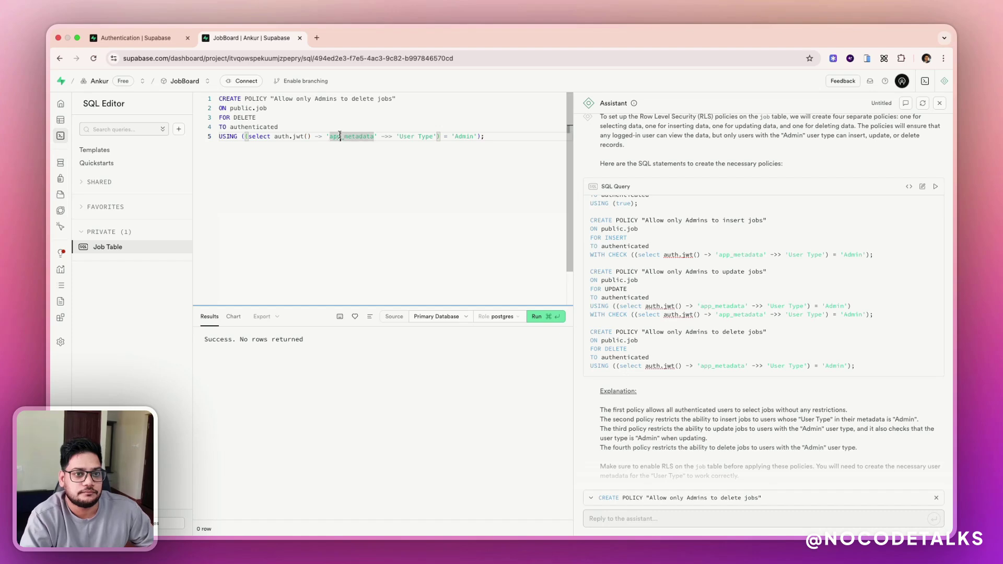
{"action": "key", "text": "BackSpace"}
{"action": "key", "text": "BackSpace"}
{"action": "key", "text": "BackSpace"}
{"action": "type", "text": "user"}
{"action": "key", "text": "super+Return"}
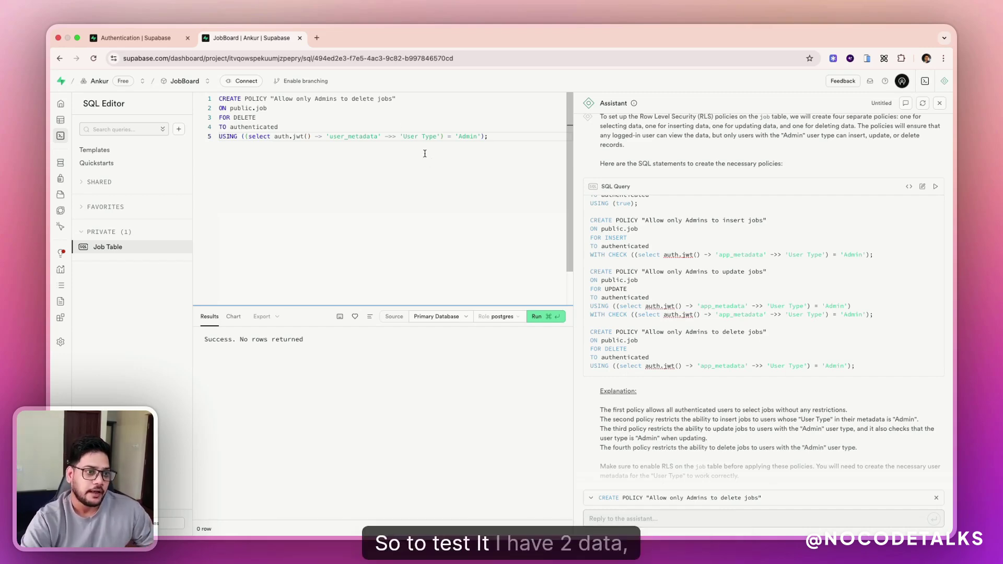
Examine the User Type in the raw JSON metadata of the two test accounts in the Authentication users list.
{"action": "left_click", "coordinate": [131, 38]}
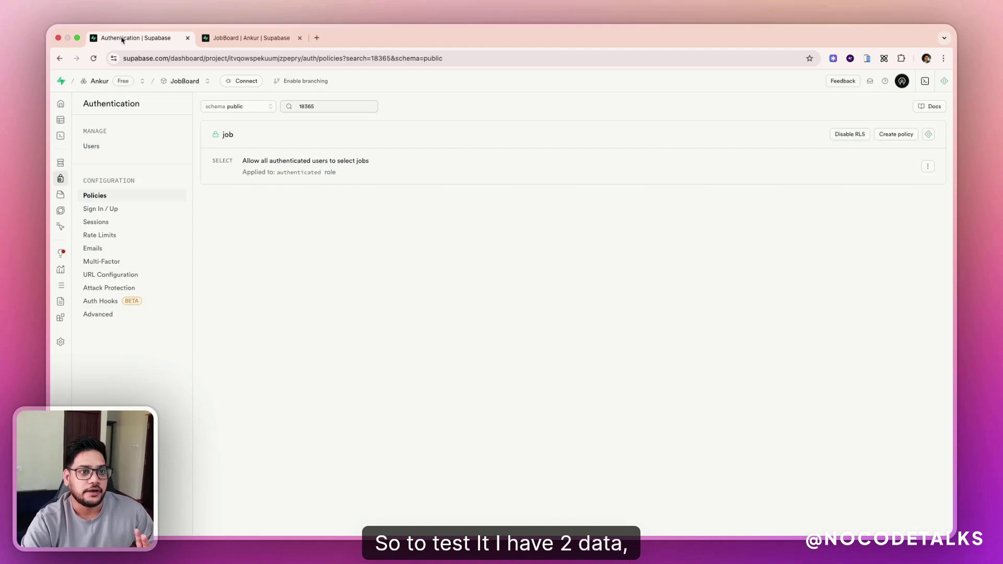
{"action": "left_click", "coordinate": [72, 180]}
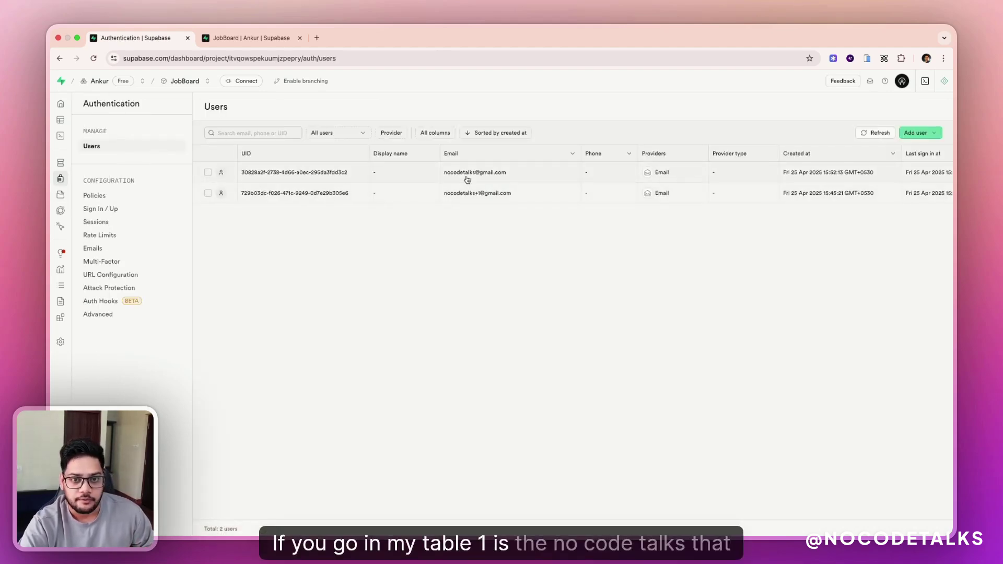
{"action": "left_click", "coordinate": [526, 173]}
{"action": "left_click", "coordinate": [686, 156]}
{"action": "scroll", "coordinate": [653, 365], "scroll_direction": "down", "scroll_amount": 2}
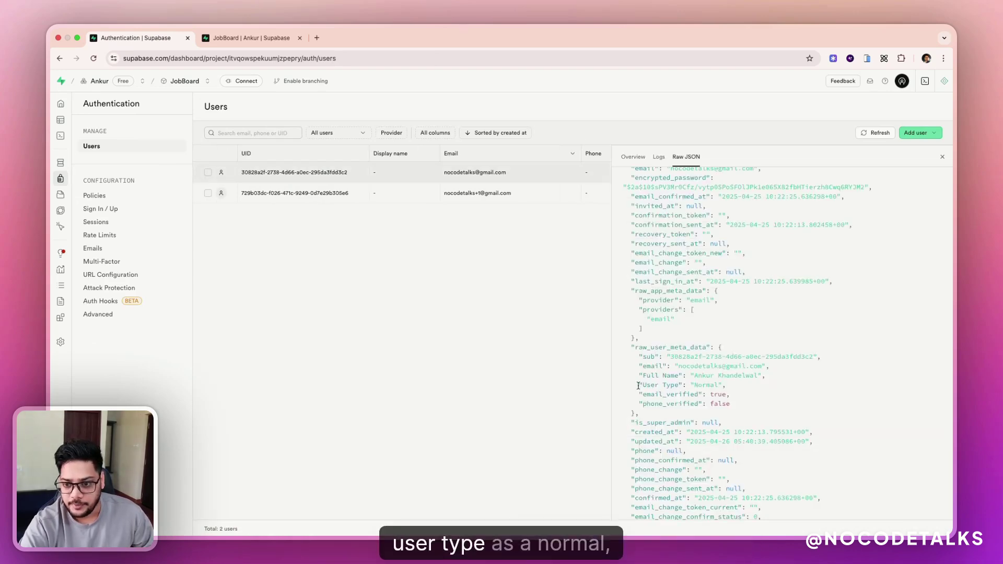
{"action": "left_click_drag", "start_coordinate": [638, 386], "coordinate": [735, 387]}
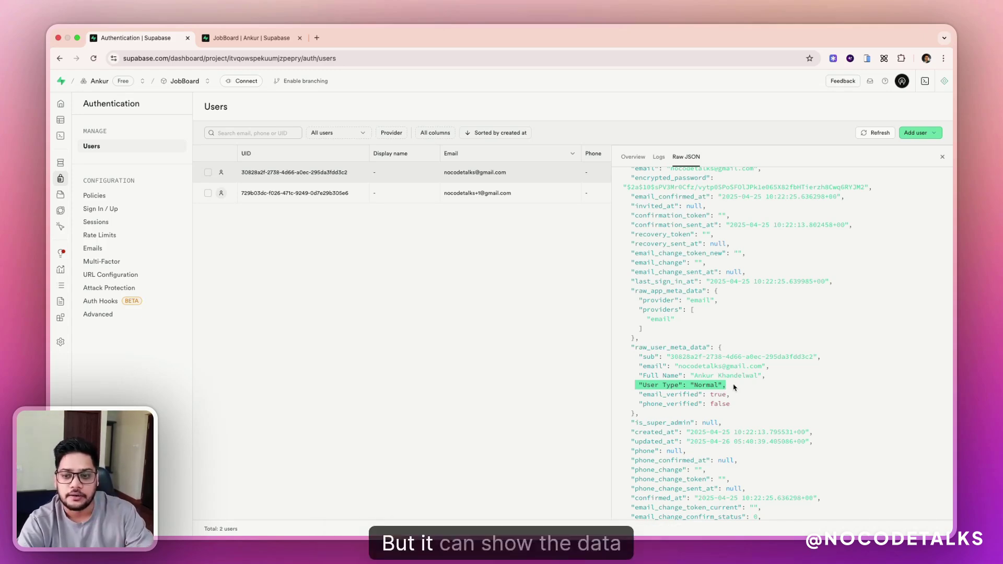
{"action": "left_click", "coordinate": [735, 388]}
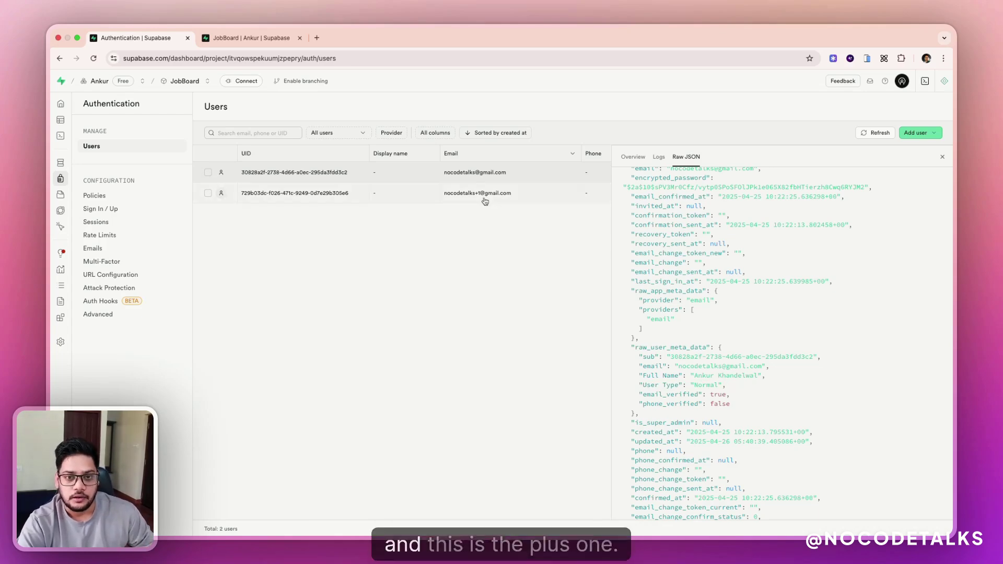
{"action": "left_click", "coordinate": [501, 194]}
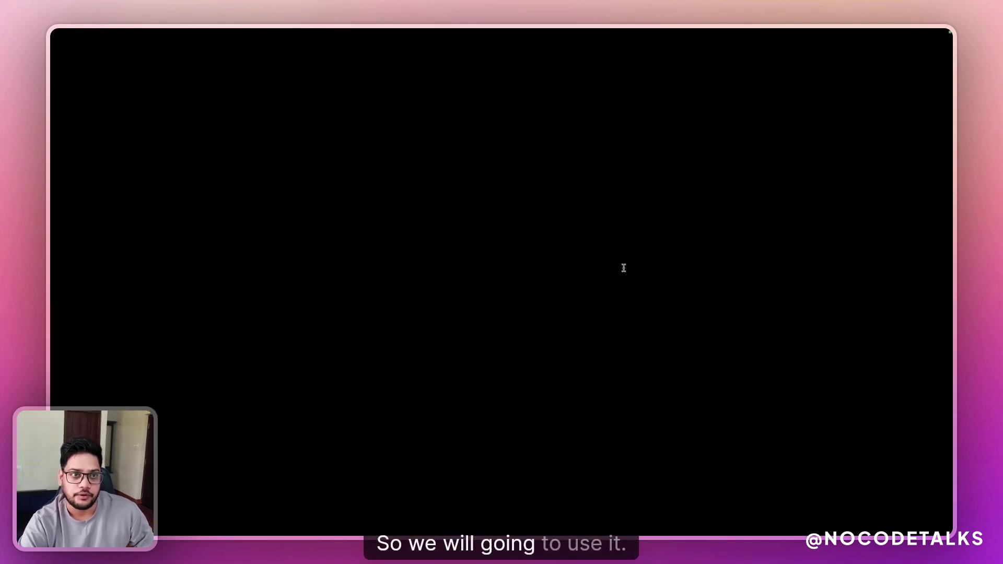
Switch to the Bubble Job Board app, reload the dashboard and check the signed-in account's user type in the profile menu.
{"action": "key", "text": "super+r"}
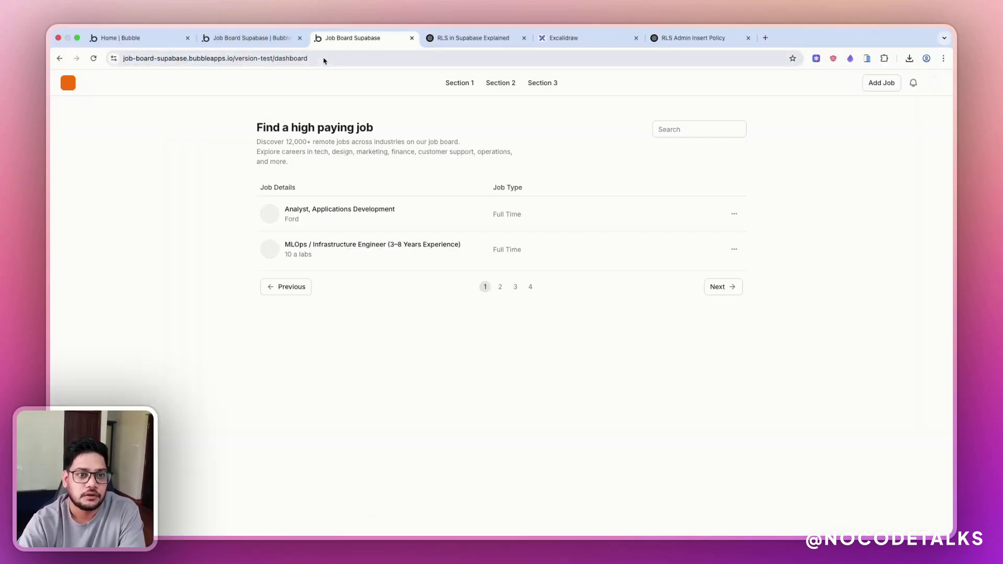
{"action": "left_click", "coordinate": [934, 82]}
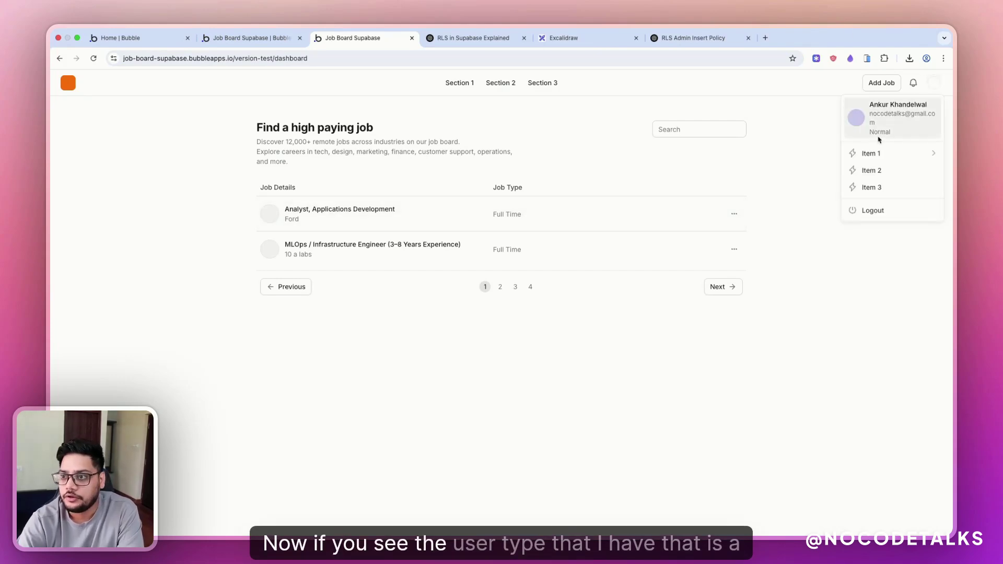
{"action": "left_click_drag", "start_coordinate": [871, 134], "coordinate": [891, 134]}
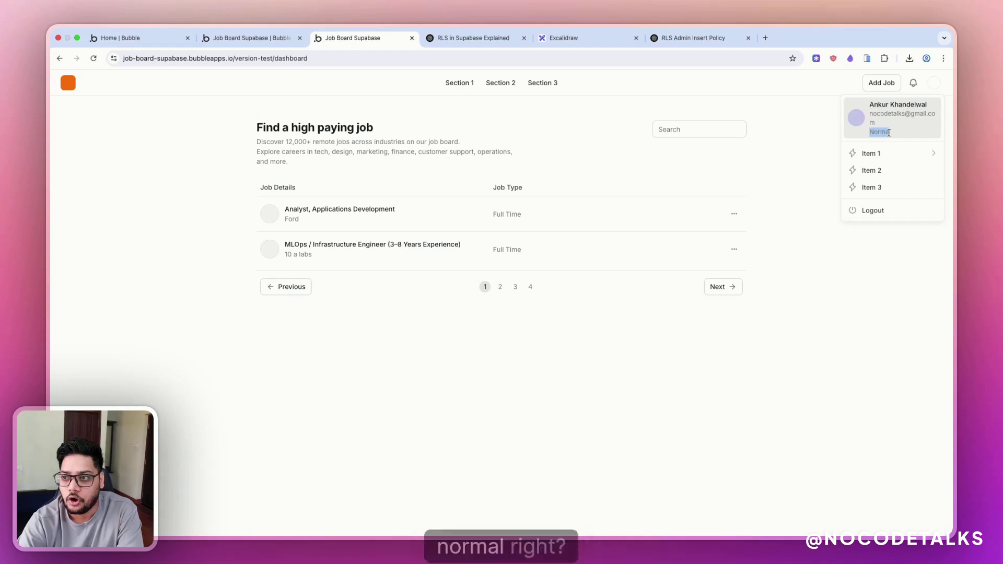
{"action": "left_click", "coordinate": [800, 148]}
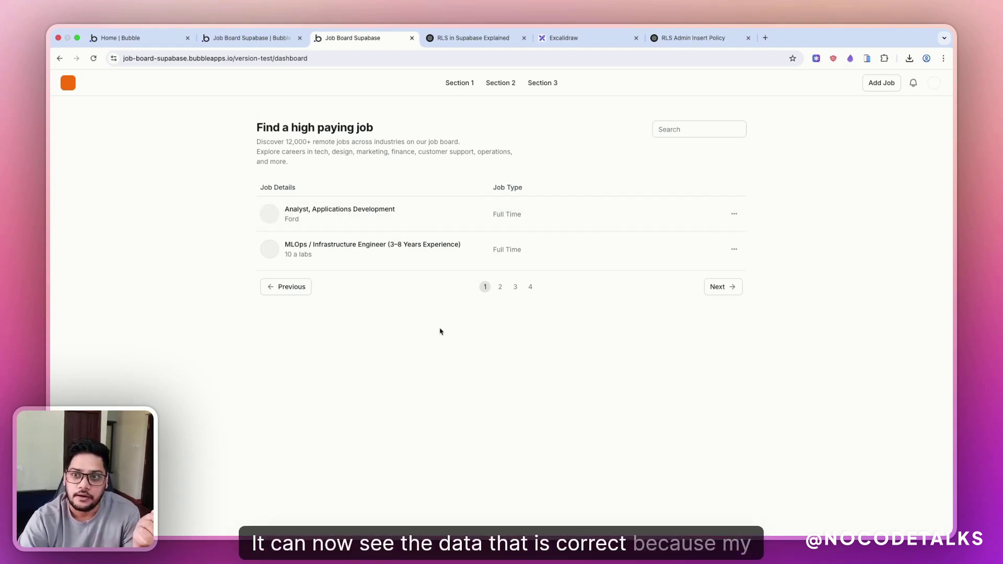
Open the job board's Add new Job form, and search Google for "job boards for ai" in a separate browser tab.
{"action": "left_click", "coordinate": [883, 84]}
{"action": "left_click", "coordinate": [742, 120]}
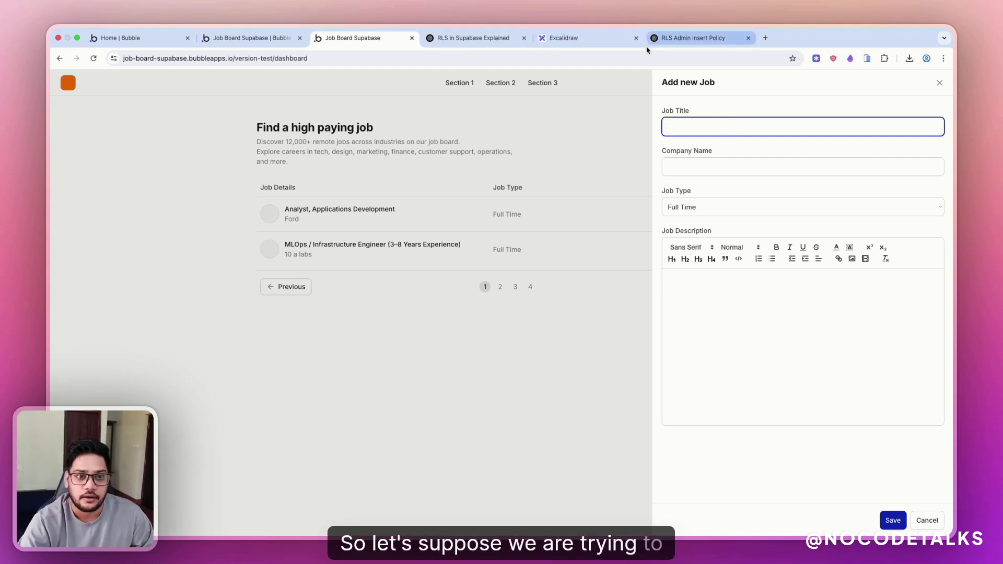
{"action": "left_click", "coordinate": [765, 38]}
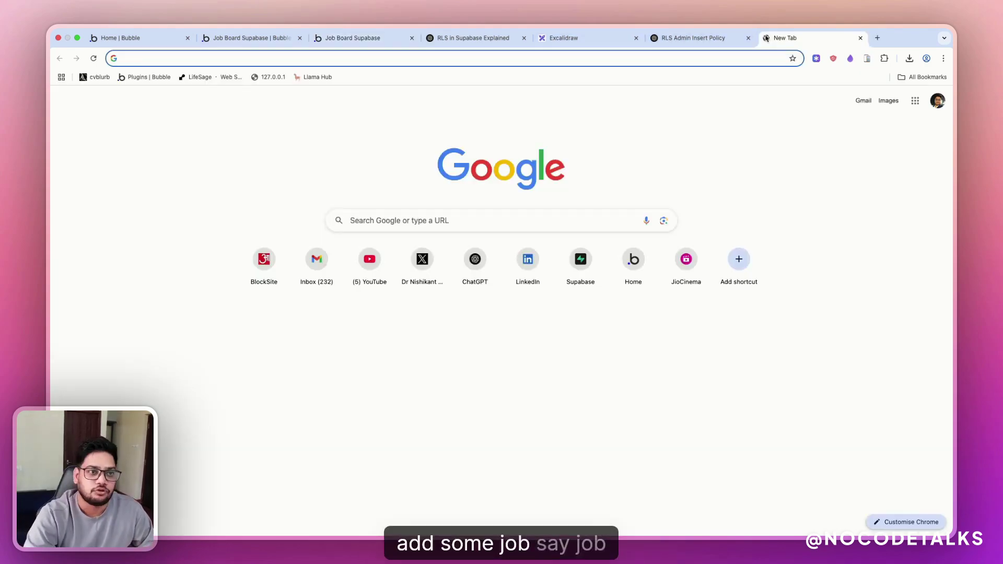
{"action": "type", "text": "job boards"}
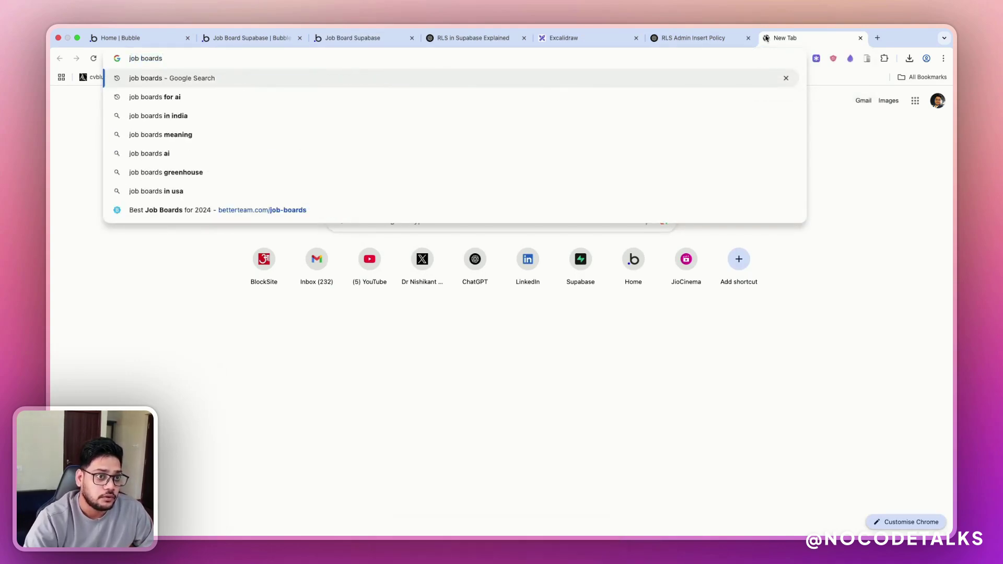
{"action": "key", "text": "Down"}
{"action": "key", "text": "Return"}
{"action": "scroll", "coordinate": [253, 273], "scroll_direction": "down", "scroll_amount": 2}
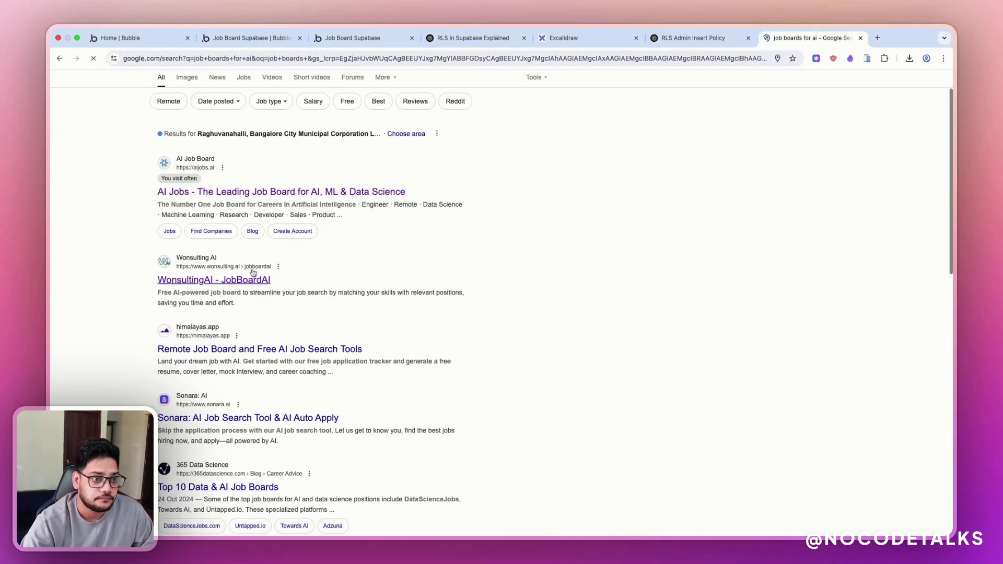
{"action": "scroll", "coordinate": [252, 273], "scroll_direction": "down", "scroll_amount": 1}
{"action": "left_click", "coordinate": [250, 256]}
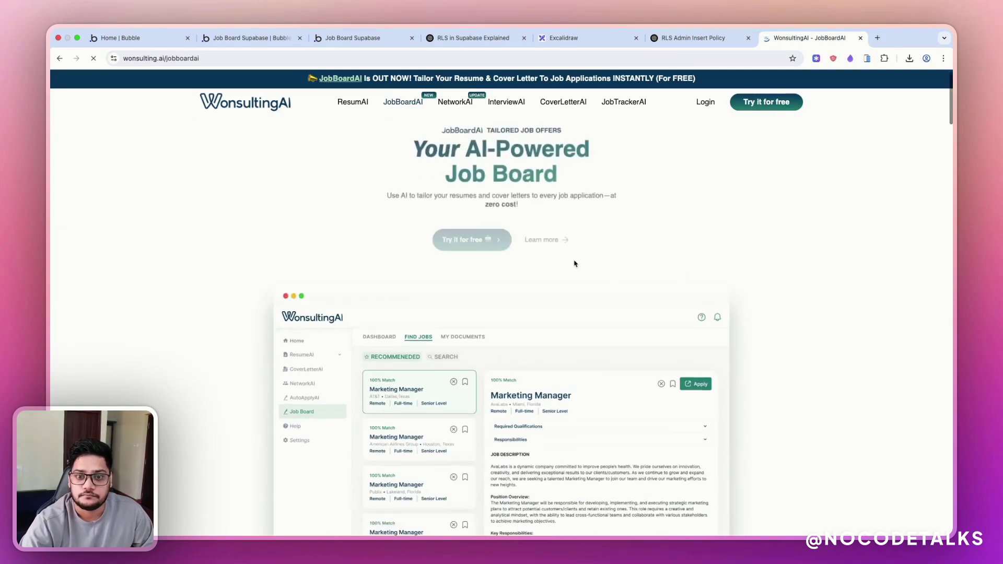
{"action": "scroll", "coordinate": [574, 261], "scroll_direction": "down", "scroll_amount": 10}
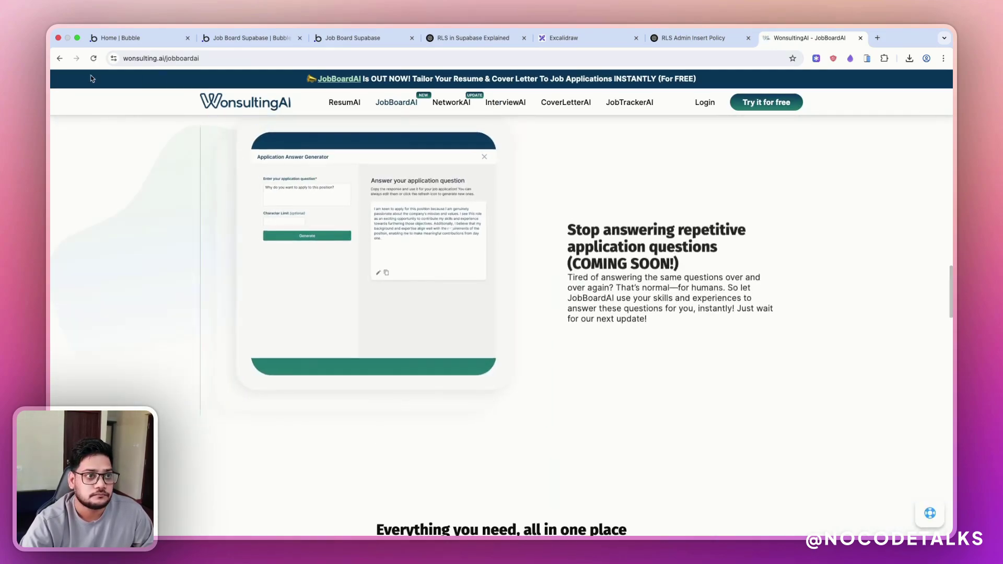
{"action": "key", "text": "super+bracketleft"}
Open the Himalayas and Sonara search results in new tabs, and go to the Eyeo company page on Himalayas.
{"action": "left_click", "coordinate": [232, 327], "text": "super"}
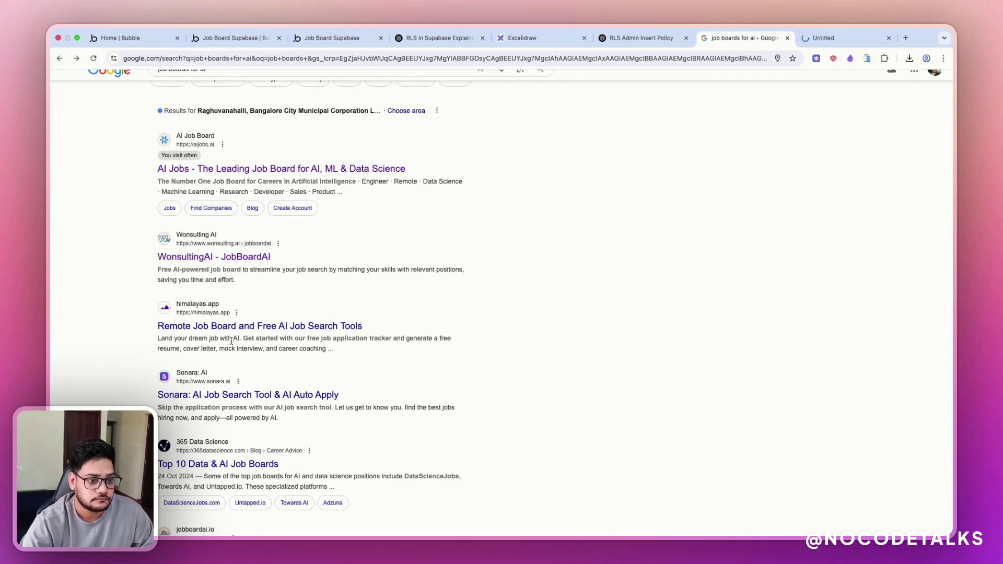
{"action": "left_click", "coordinate": [230, 396], "text": "super"}
{"action": "key", "text": "ctrl+Tab"}
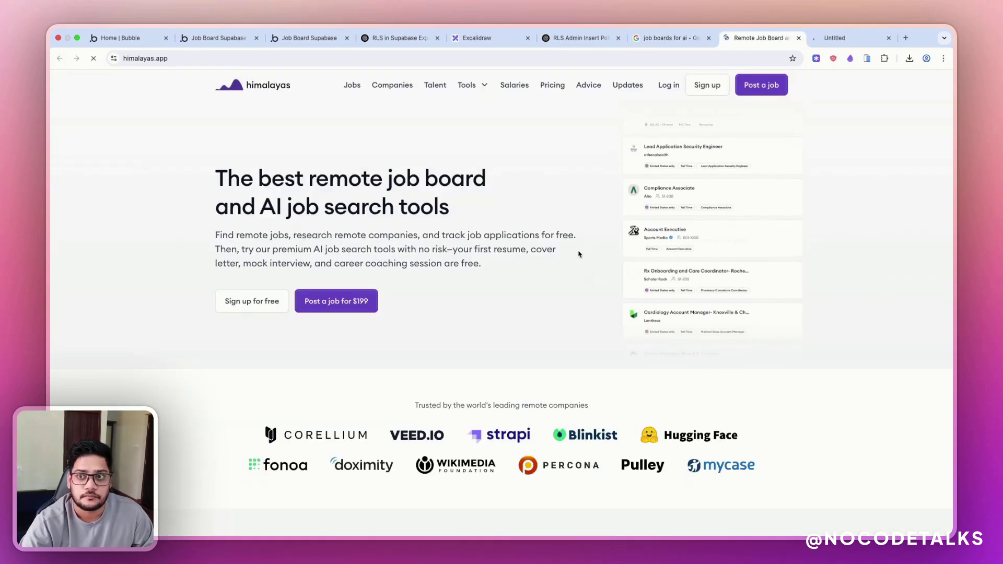
{"action": "scroll", "coordinate": [448, 341], "scroll_direction": "down", "scroll_amount": 20}
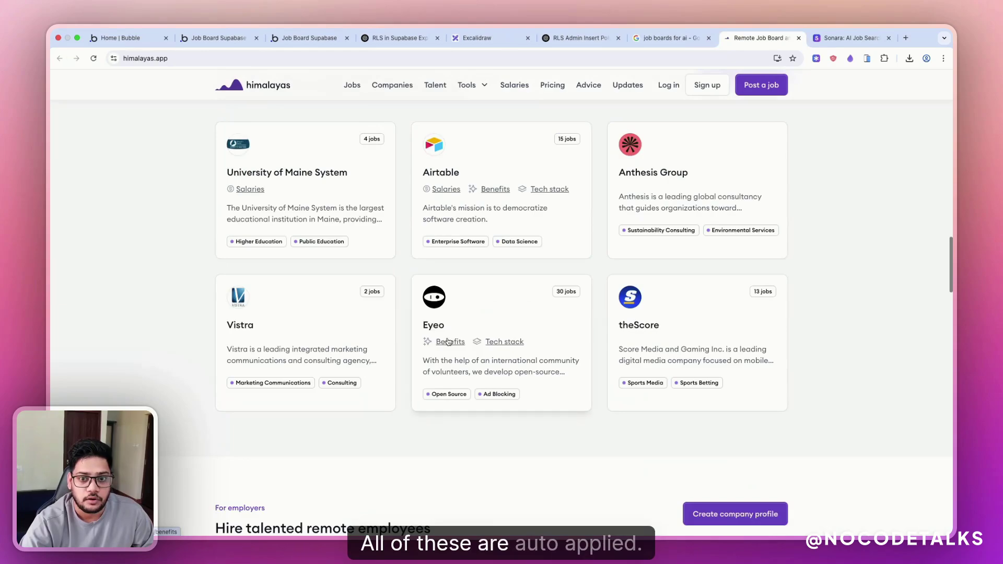
{"action": "scroll", "coordinate": [448, 341], "scroll_direction": "up", "scroll_amount": 5}
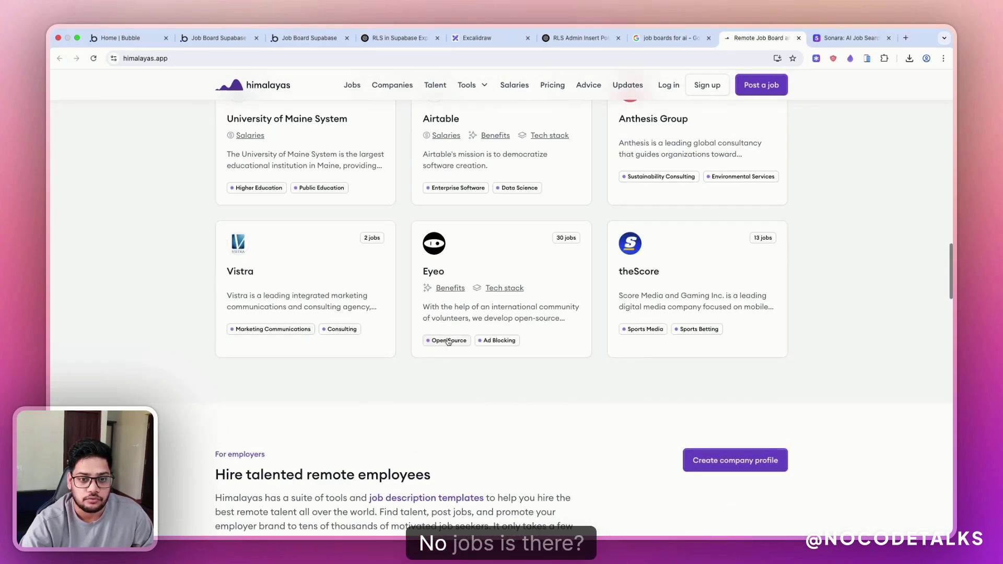
{"action": "left_click", "coordinate": [462, 255]}
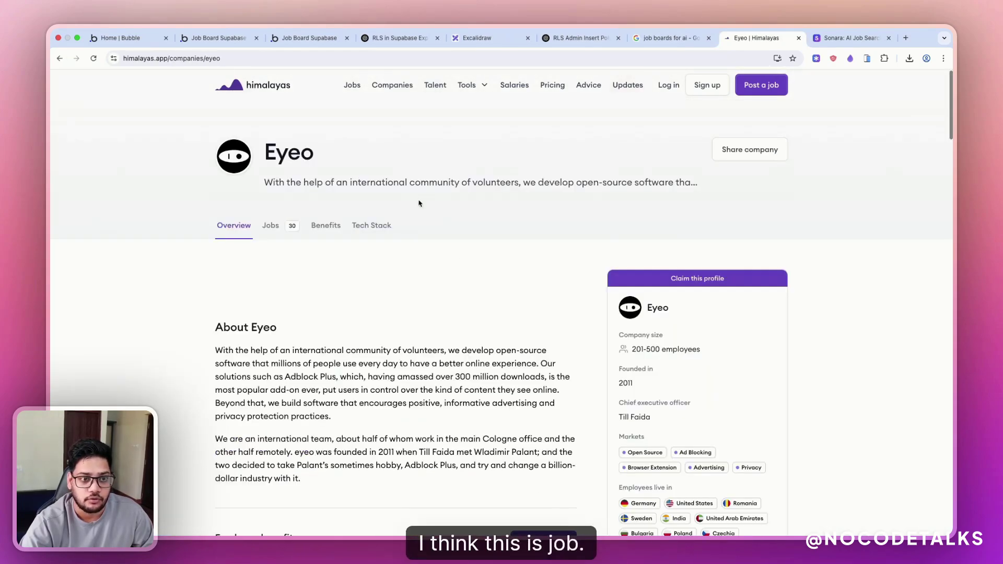
Copy the company name Eyeo from Himalayas into the Company Name field of the Add new Job form.
{"action": "double_click", "coordinate": [280, 152]}
{"action": "key", "text": "super+c"}
{"action": "left_click", "coordinate": [299, 39]}
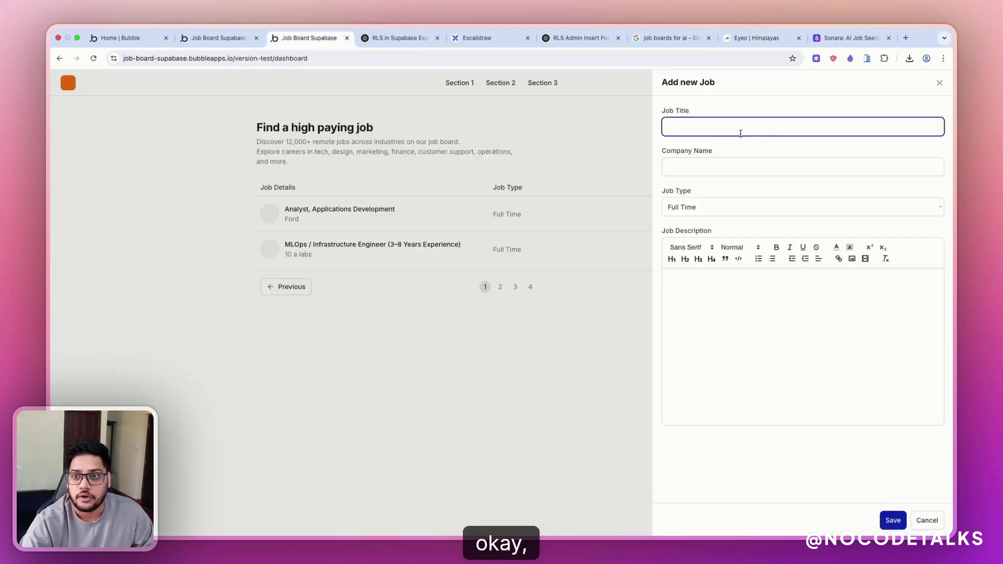
{"action": "left_click", "coordinate": [690, 166]}
{"action": "key", "text": "super+v"}
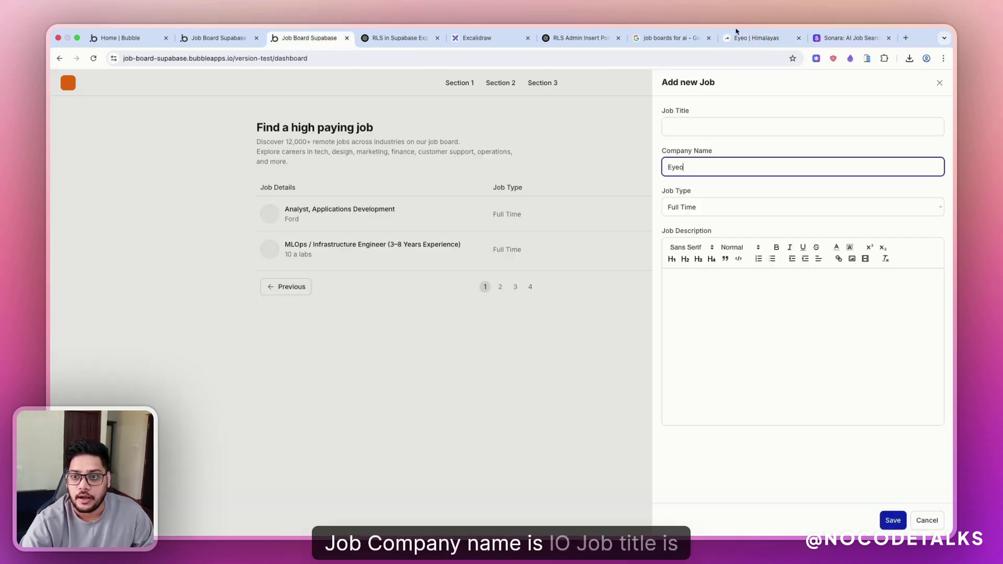
Close the Sonara tab and open Eyeo's Senior Accountant - Dresden job listing on Himalayas.
{"action": "left_click", "coordinate": [819, 39]}
{"action": "key", "text": "super+w"}
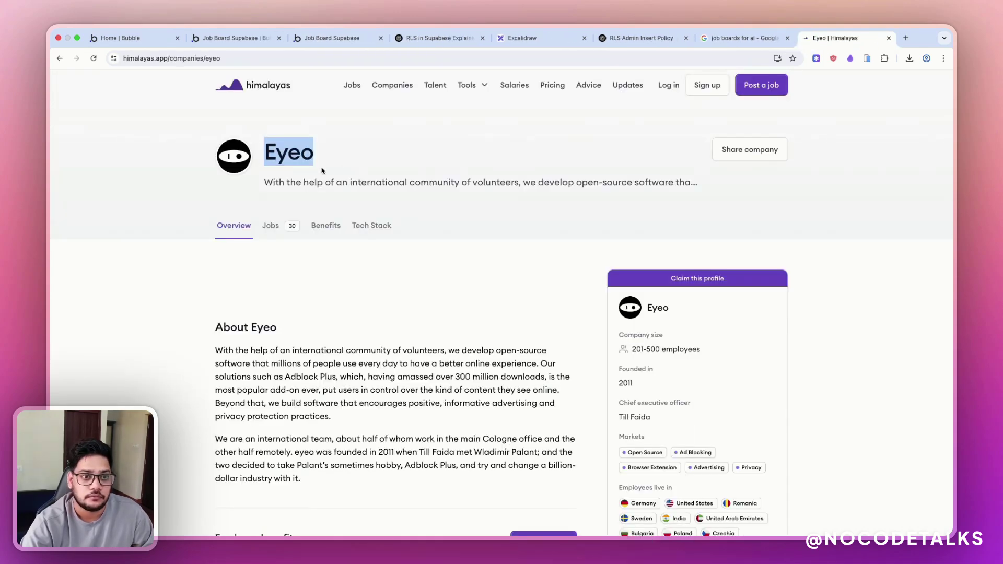
{"action": "scroll", "coordinate": [270, 330], "scroll_direction": "down", "scroll_amount": 5}
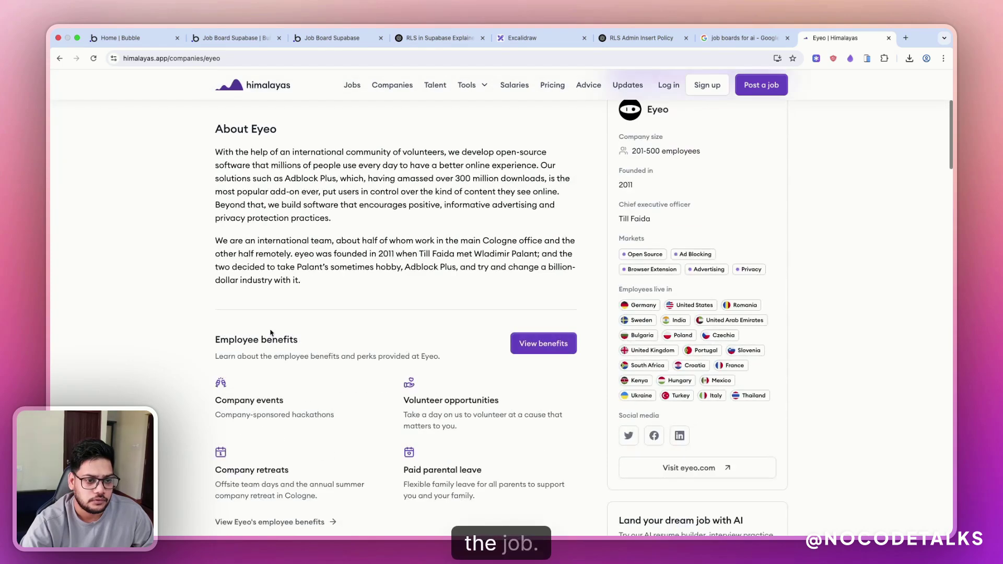
{"action": "scroll", "coordinate": [270, 235], "scroll_direction": "up", "scroll_amount": 4}
{"action": "left_click", "coordinate": [270, 177]}
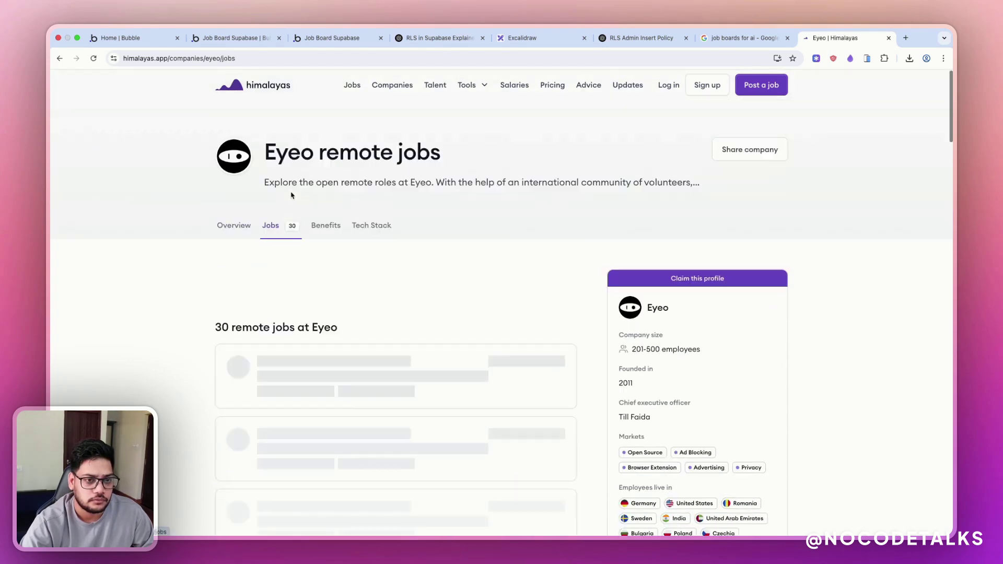
{"action": "scroll", "coordinate": [339, 291], "scroll_direction": "down", "scroll_amount": 1}
{"action": "left_click", "coordinate": [338, 291]}
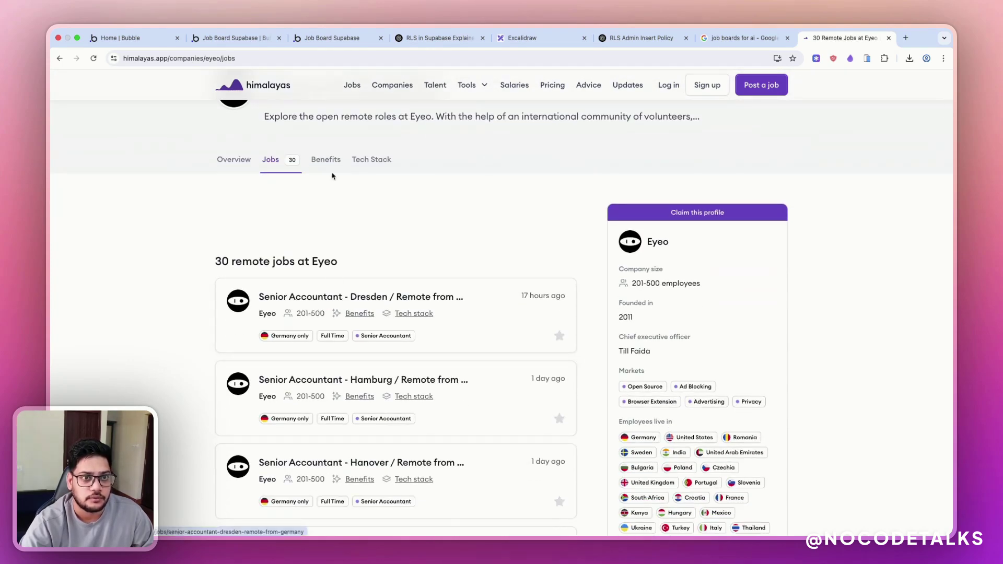
Copy the full title "Senior Accountant - Dresden / Remote from Germany" from the Himalayas listing into the Job Title field of the Add new Job form.
{"action": "double_click", "coordinate": [283, 208]}
{"action": "triple_click", "coordinate": [284, 208]}
{"action": "key", "text": "cmd+c"}
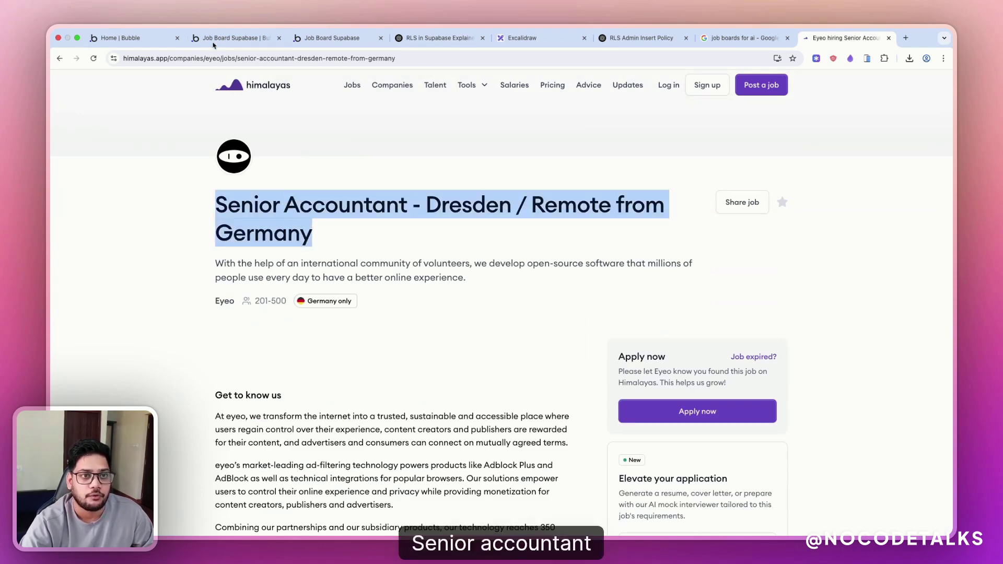
{"action": "left_click", "coordinate": [334, 41]}
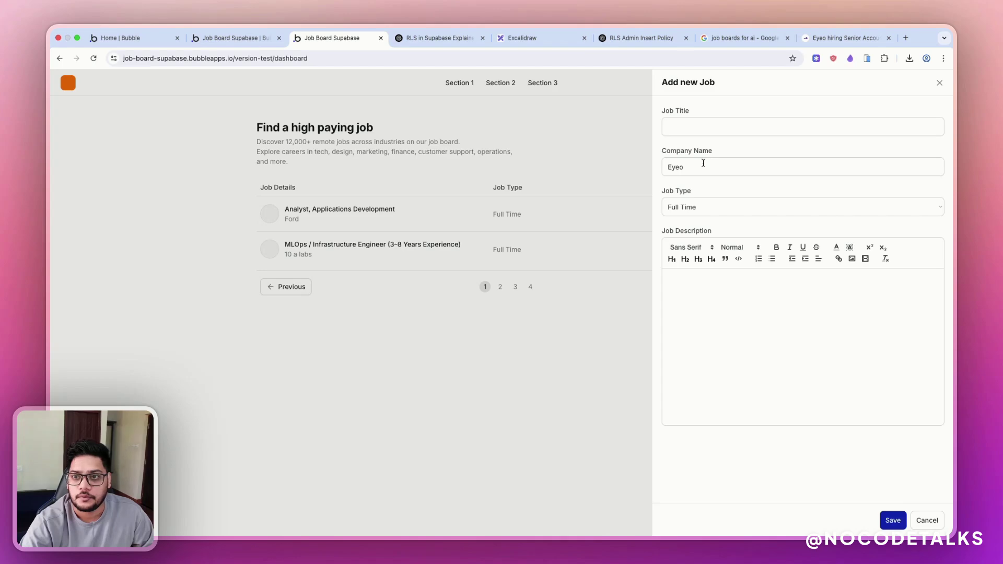
{"action": "left_click", "coordinate": [683, 129]}
{"action": "key", "text": "cmd+v"}
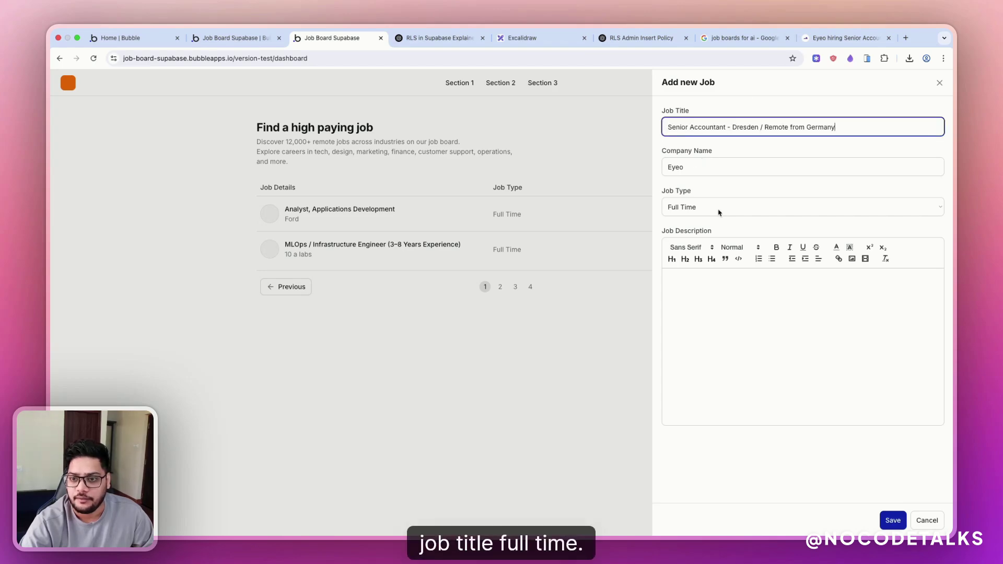
Copy the "Your day-to-day activities" heading and its whole bullet list from the Himalayas listing into the Job Description field.
{"action": "left_click", "coordinate": [688, 293]}
{"action": "left_click", "coordinate": [846, 38]}
{"action": "scroll", "coordinate": [391, 356], "scroll_direction": "down", "scroll_amount": 4}
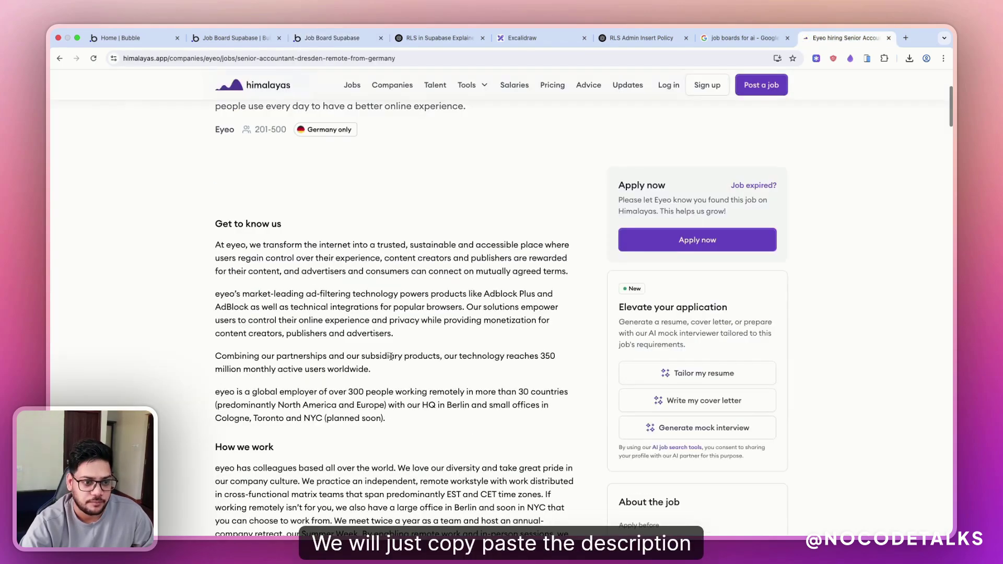
{"action": "scroll", "coordinate": [391, 357], "scroll_direction": "down", "scroll_amount": 5}
{"action": "scroll", "coordinate": [221, 318], "scroll_direction": "down", "scroll_amount": 2}
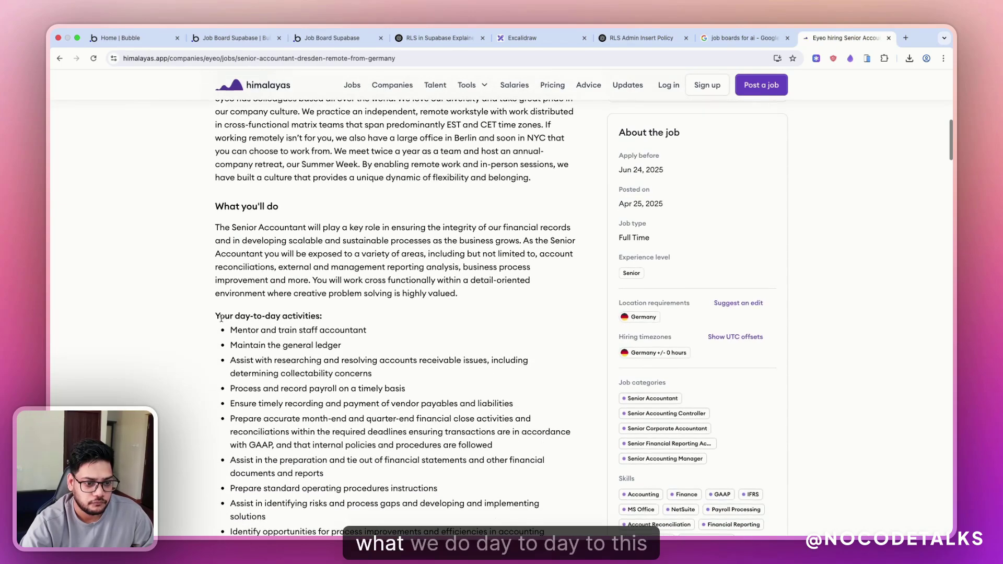
{"action": "scroll", "coordinate": [314, 439], "scroll_direction": "down", "scroll_amount": 2}
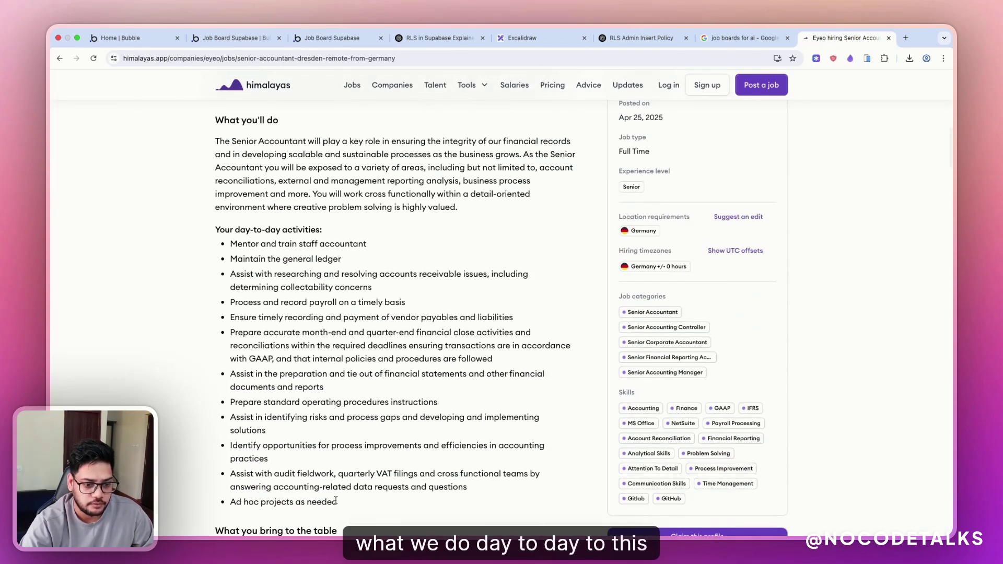
{"action": "left_click_drag", "start_coordinate": [345, 503], "coordinate": [192, 239]}
{"action": "key", "text": "ctrl+c"}
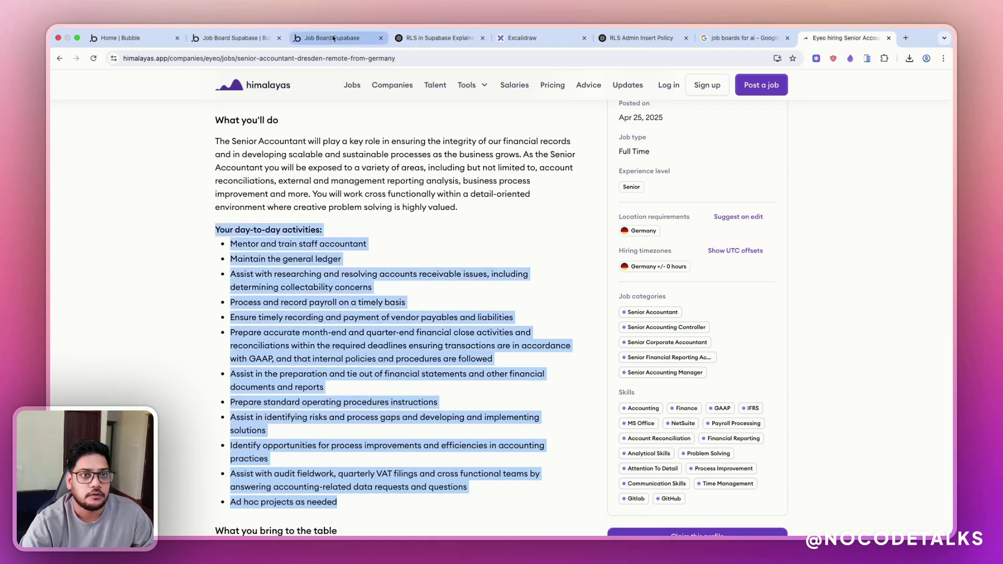
{"action": "left_click", "coordinate": [330, 38]}
{"action": "key", "text": "ctrl+v"}
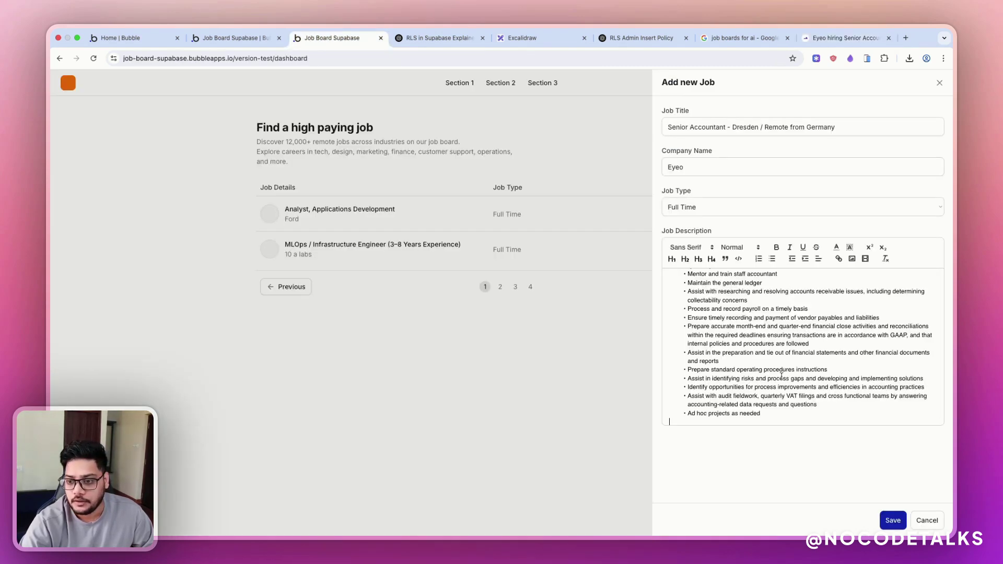
Try to save the new Eyeo job as the Normal user and read the message returned.
{"action": "scroll", "coordinate": [805, 408], "scroll_direction": "up", "scroll_amount": 1}
{"action": "left_click", "coordinate": [904, 519]}
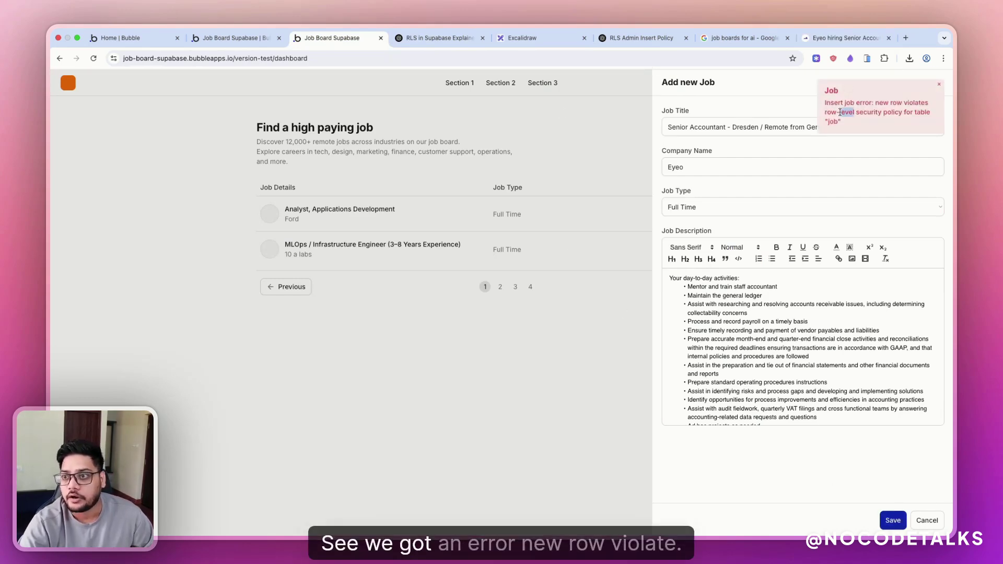
{"action": "triple_click", "coordinate": [840, 111]}
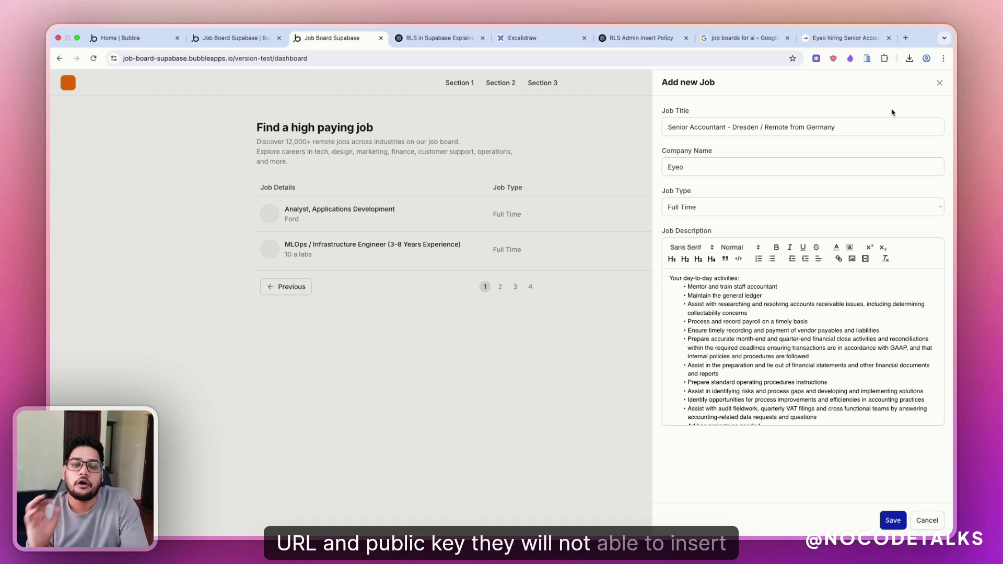
Switch to the Supabase dashboard and check the job table's rows and columns for the Eyeo job.
{"action": "key", "text": "ctrl+Right"}
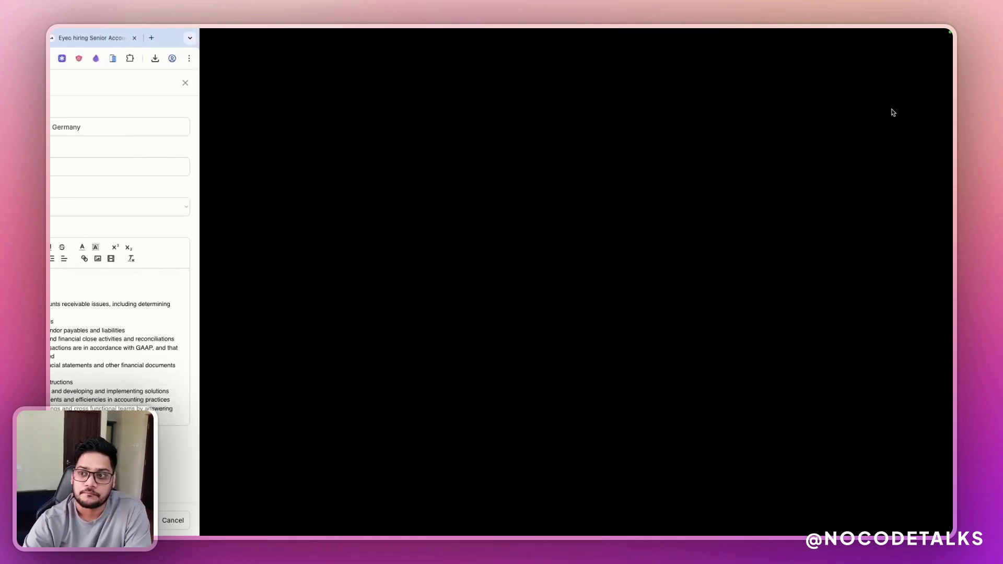
{"action": "mouse_move", "coordinate": [88, 140]}
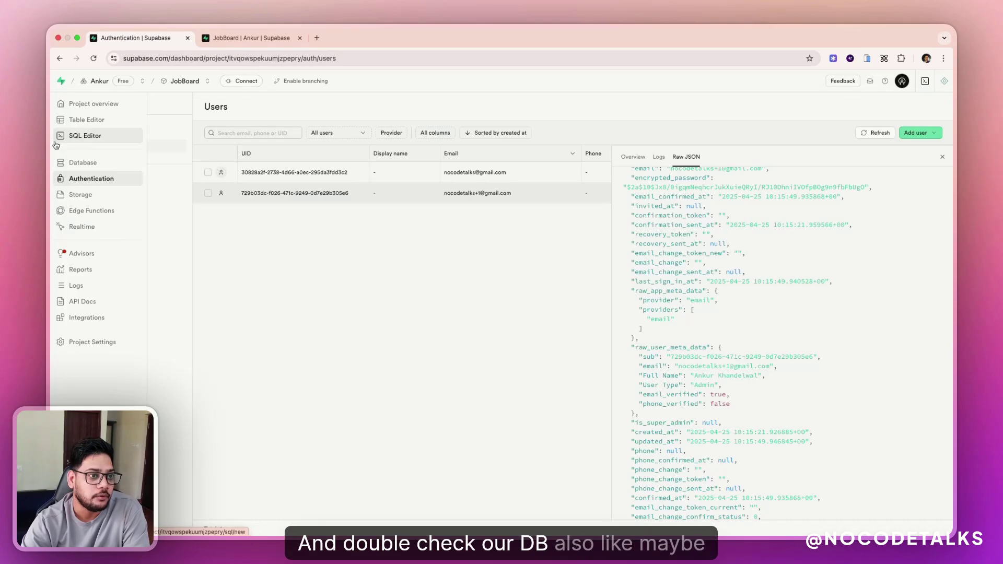
{"action": "left_click", "coordinate": [87, 120]}
{"action": "left_click", "coordinate": [97, 185]}
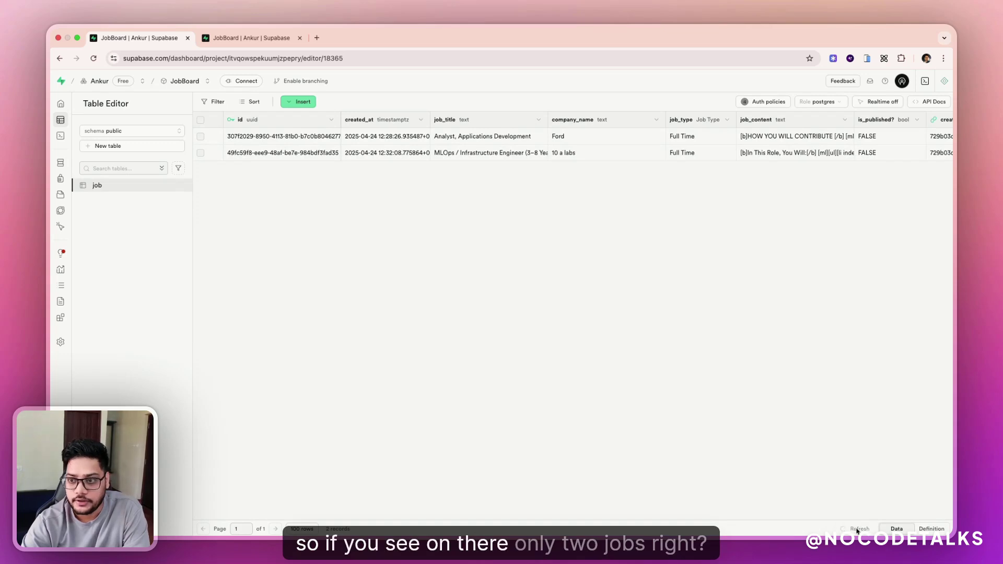
{"action": "scroll", "coordinate": [584, 148], "scroll_direction": "right", "scroll_amount": 3}
{"action": "scroll", "coordinate": [584, 147], "scroll_direction": "left", "scroll_amount": 3}
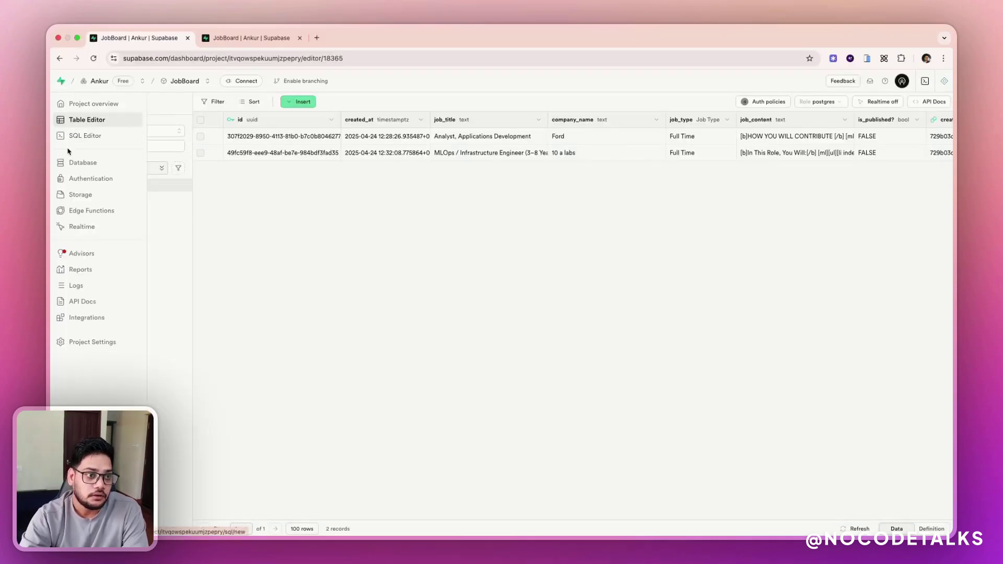
{"action": "scroll", "coordinate": [409, 155], "scroll_direction": "right", "scroll_amount": 2}
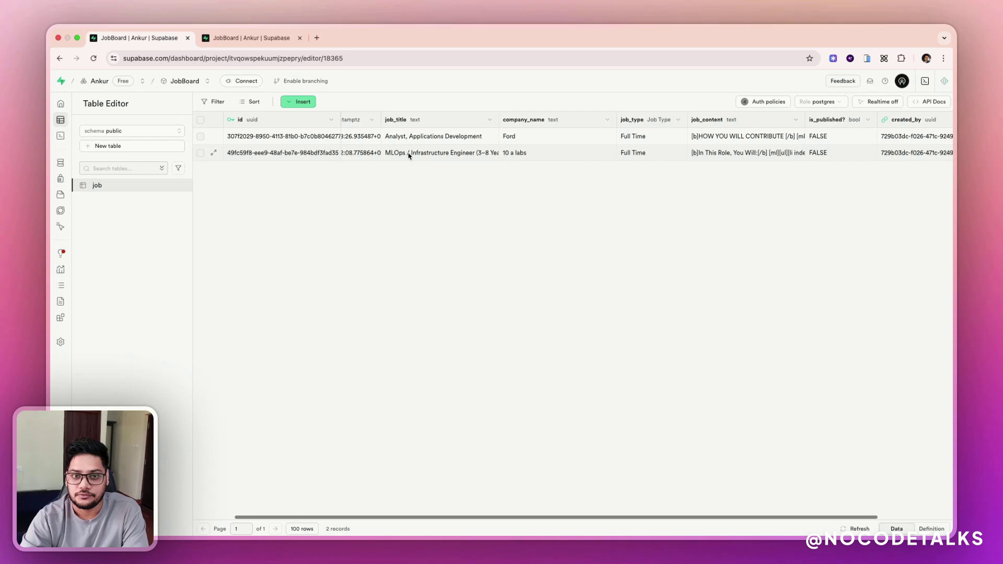
{"action": "scroll", "coordinate": [409, 155], "scroll_direction": "right", "scroll_amount": 3}
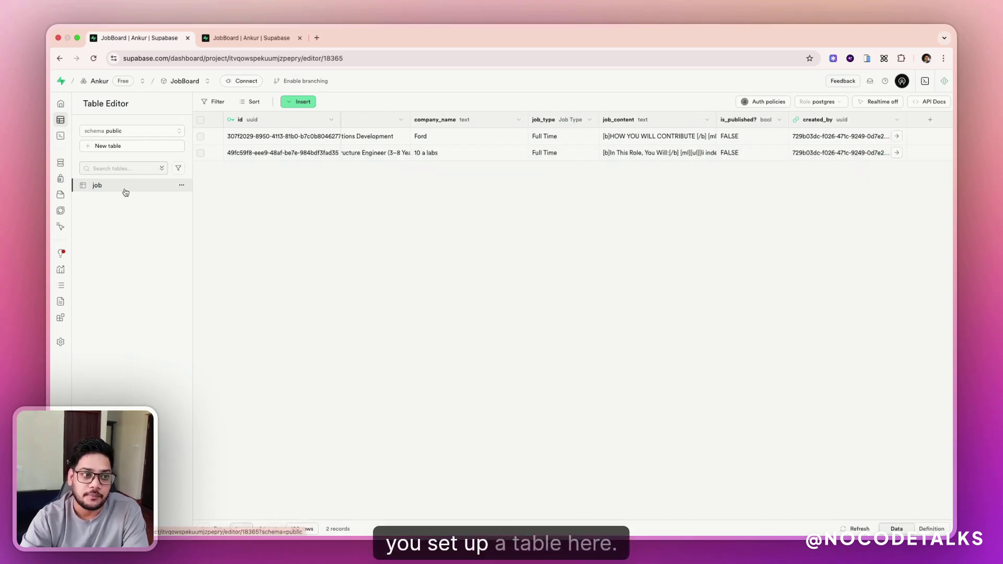
{"action": "mouse_move", "coordinate": [87, 180]}
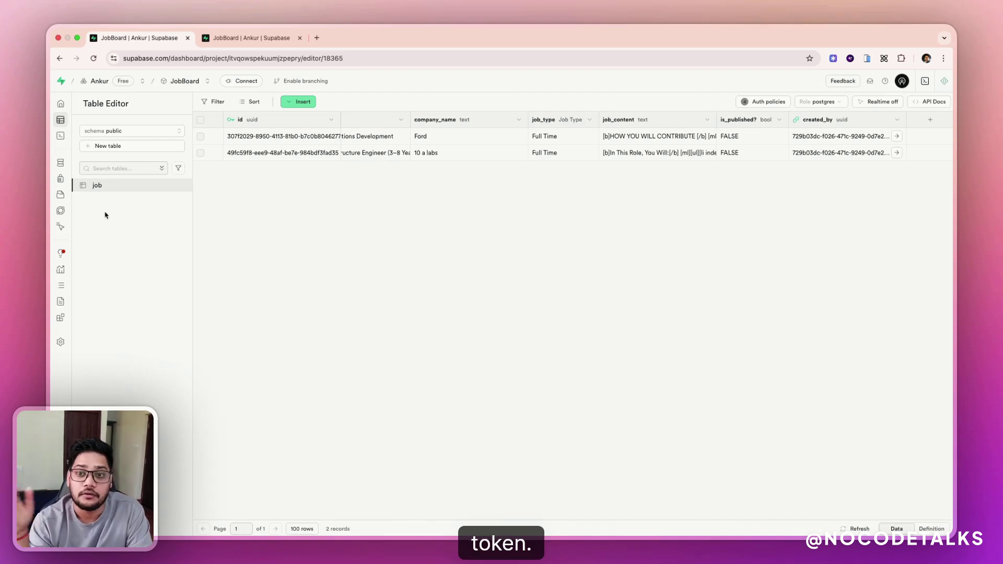
Open the project's Data API settings and examine the anon and service_role keys, including the note about bypassing Row Level Security.
{"action": "mouse_move", "coordinate": [65, 286]}
{"action": "left_click", "coordinate": [78, 350]}
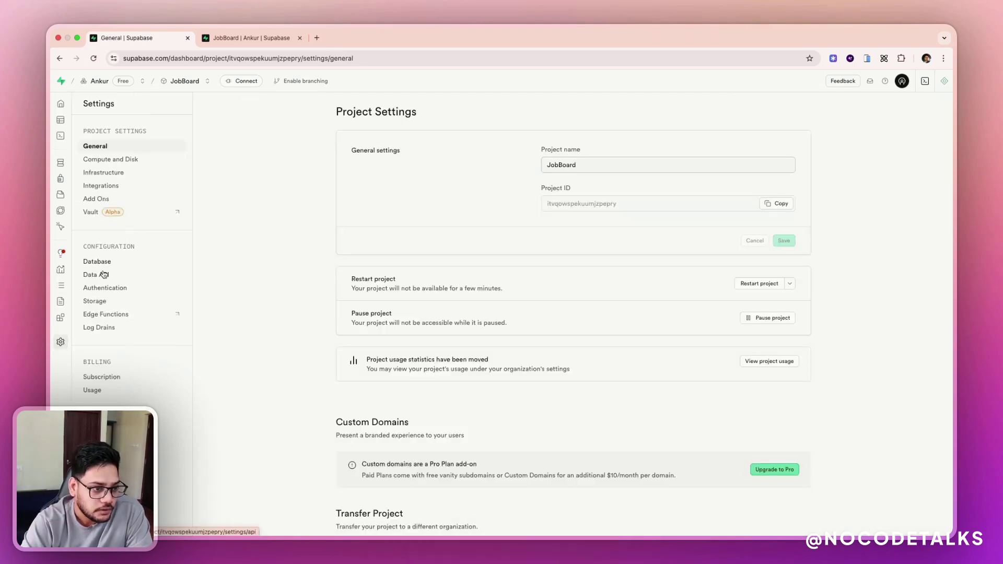
{"action": "left_click", "coordinate": [97, 274]}
{"action": "scroll", "coordinate": [742, 384], "scroll_direction": "down", "scroll_amount": 2}
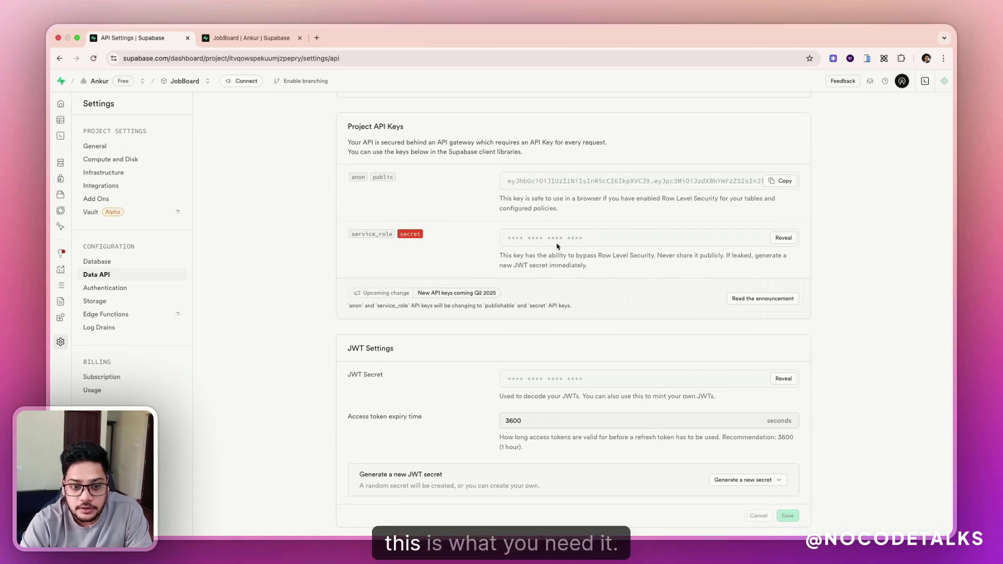
{"action": "scroll", "coordinate": [558, 246], "scroll_direction": "down", "scroll_amount": 1}
{"action": "scroll", "coordinate": [558, 246], "scroll_direction": "down", "scroll_amount": 1}
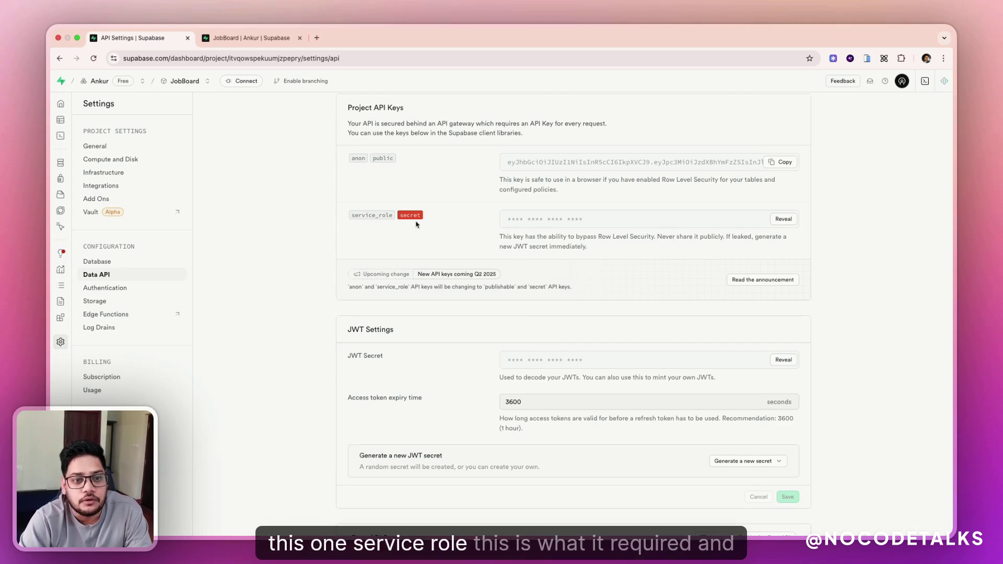
{"action": "scroll", "coordinate": [555, 233], "scroll_direction": "up", "scroll_amount": 1}
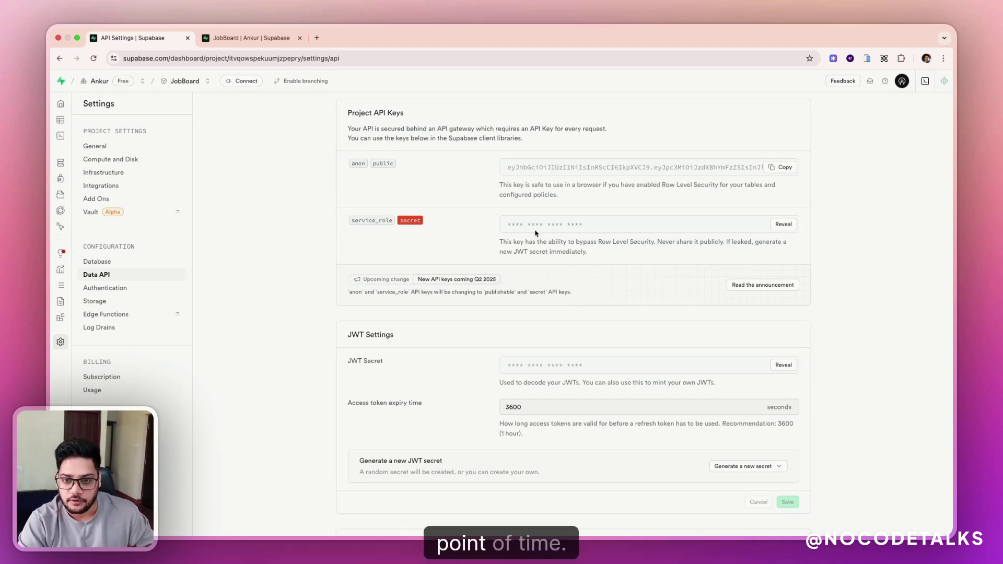
{"action": "triple_click", "coordinate": [532, 244]}
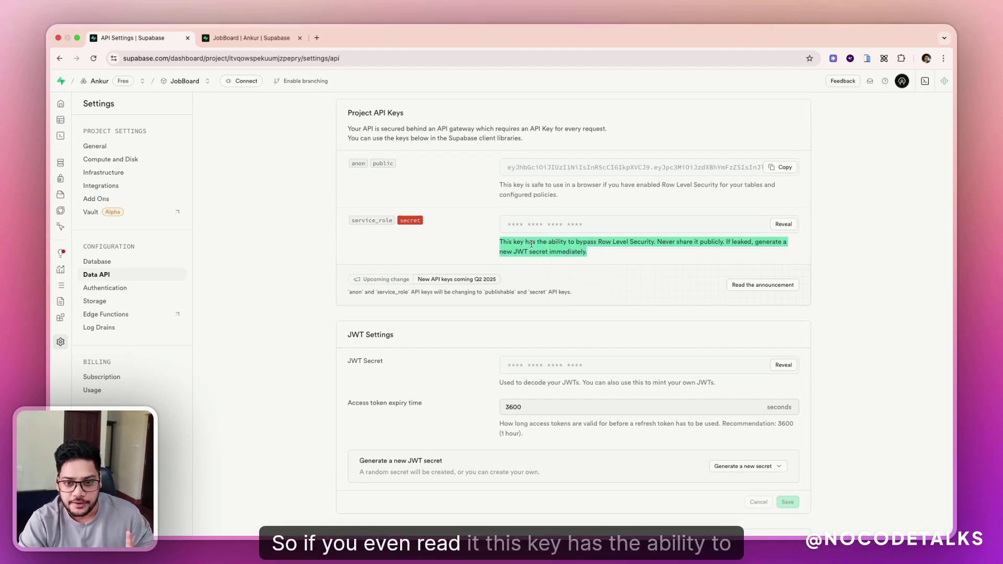
{"action": "left_click", "coordinate": [589, 256]}
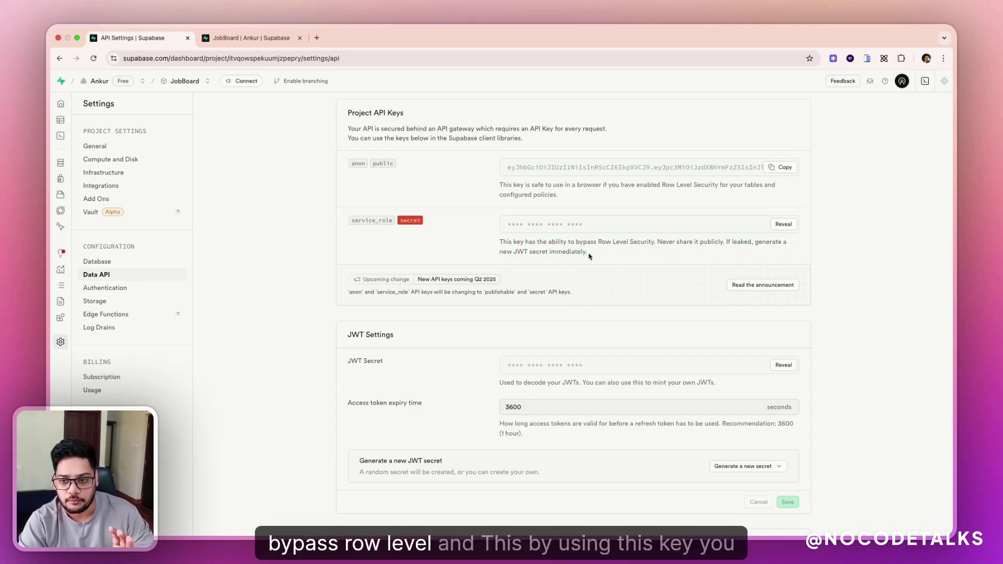